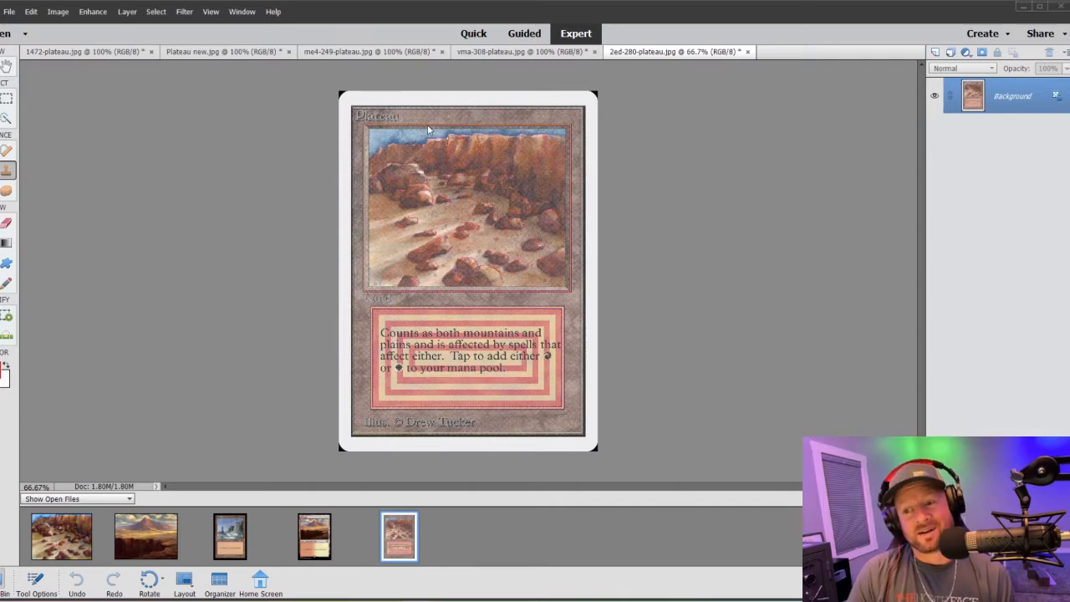
Step: Compare the open Plateau card scans and artwork images to choose a card frame and art to combine
click(467, 51)
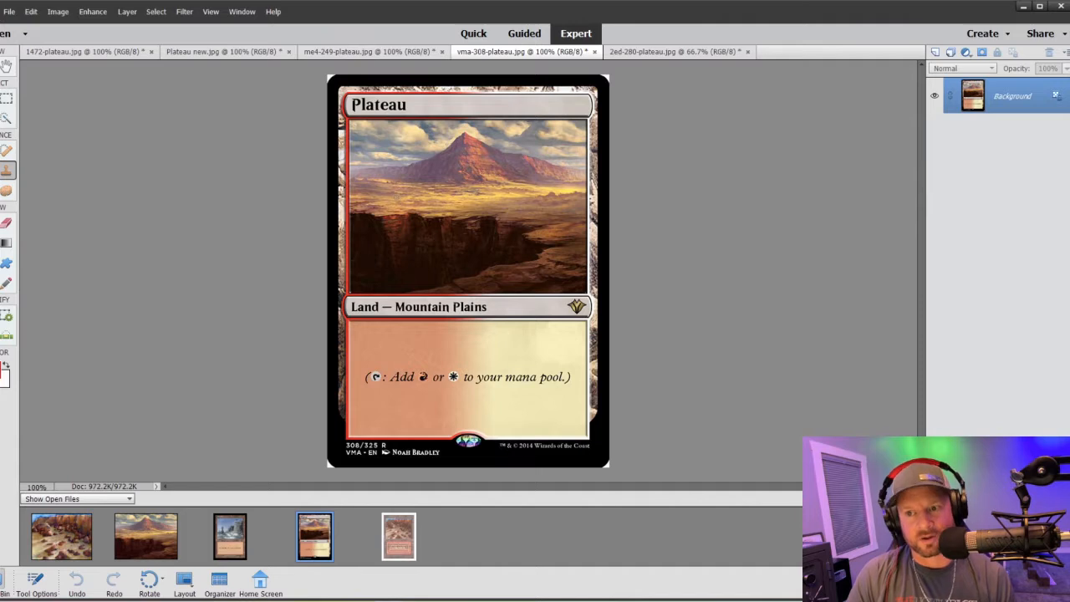
click(372, 52)
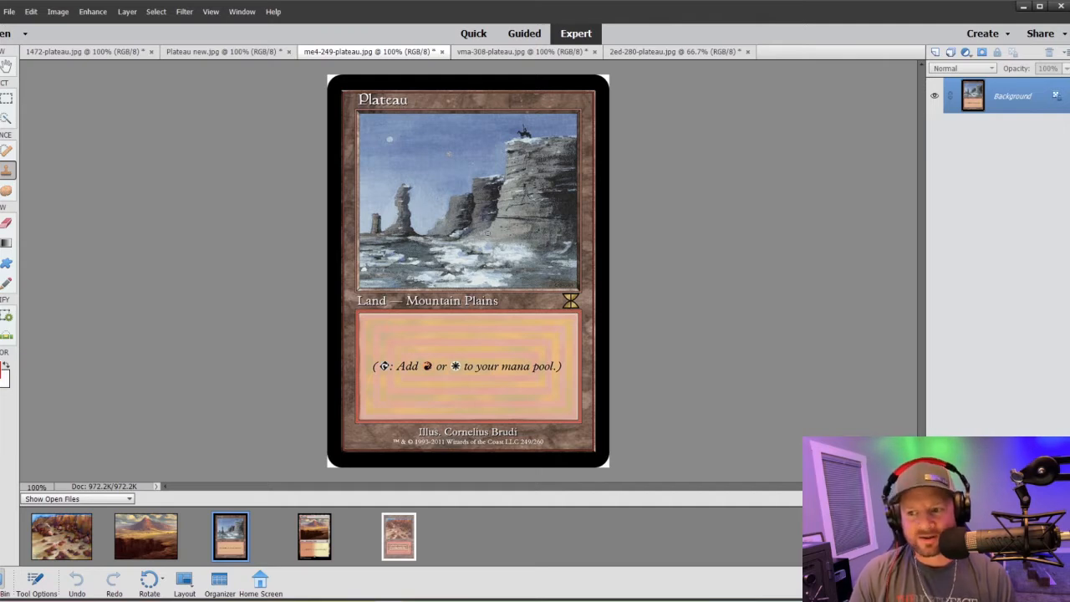
click(221, 51)
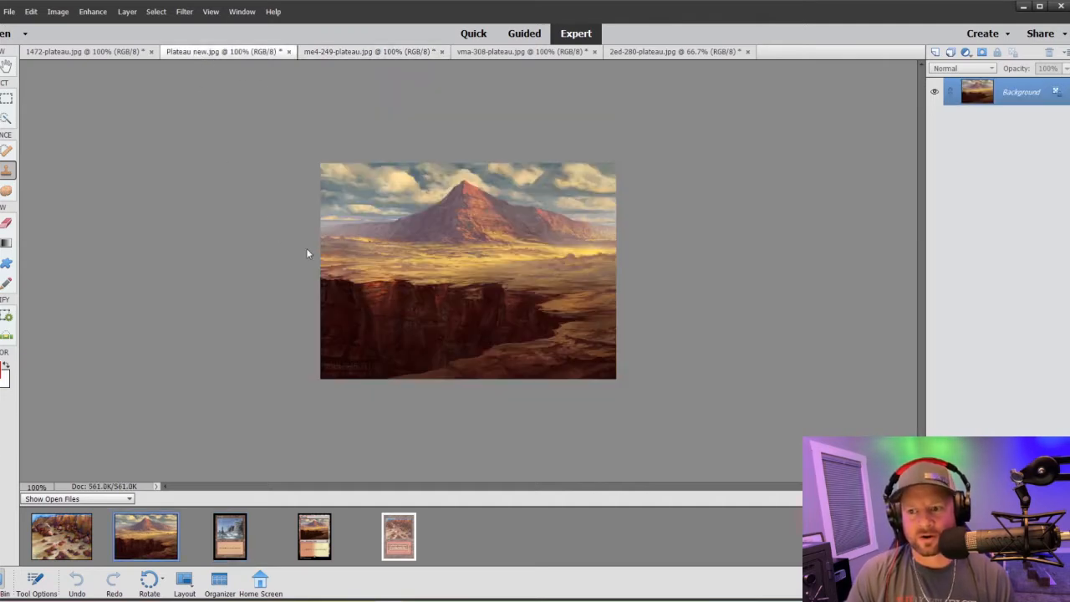
click(88, 51)
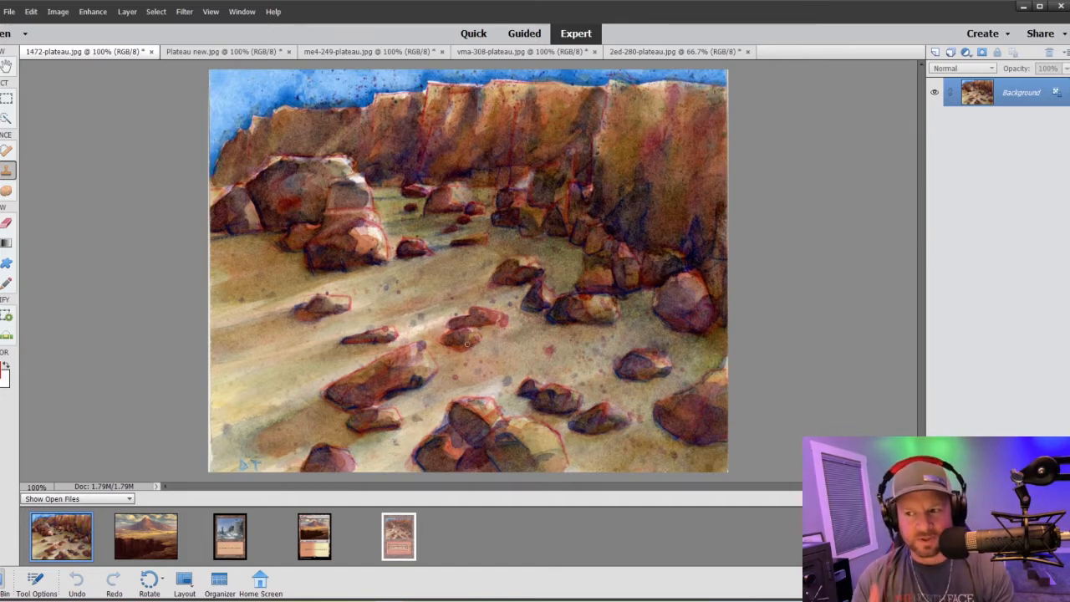
click(235, 53)
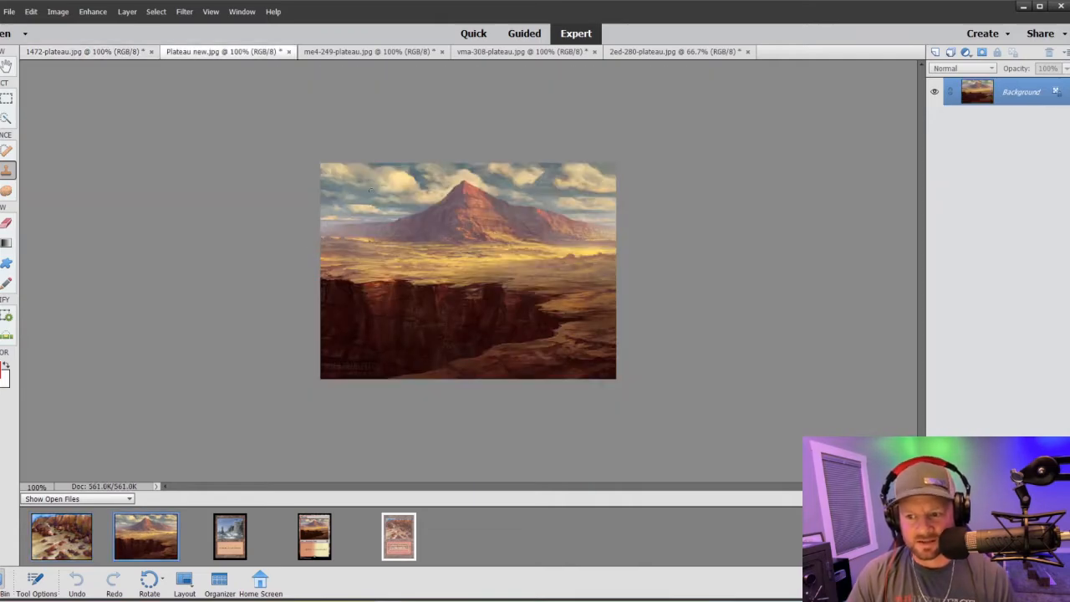
key(ctrl+equal)
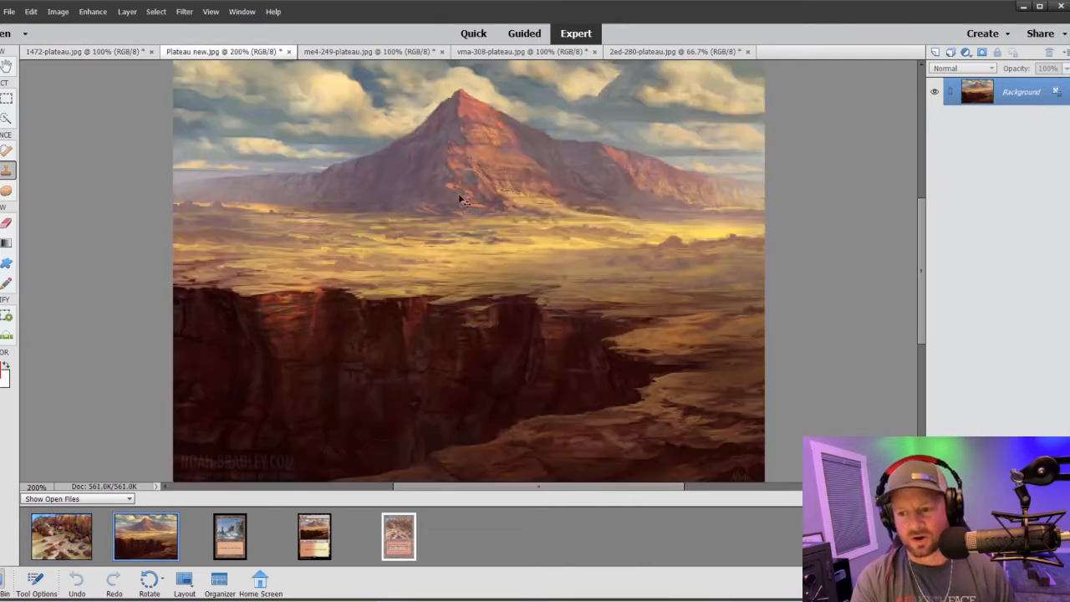
click(339, 52)
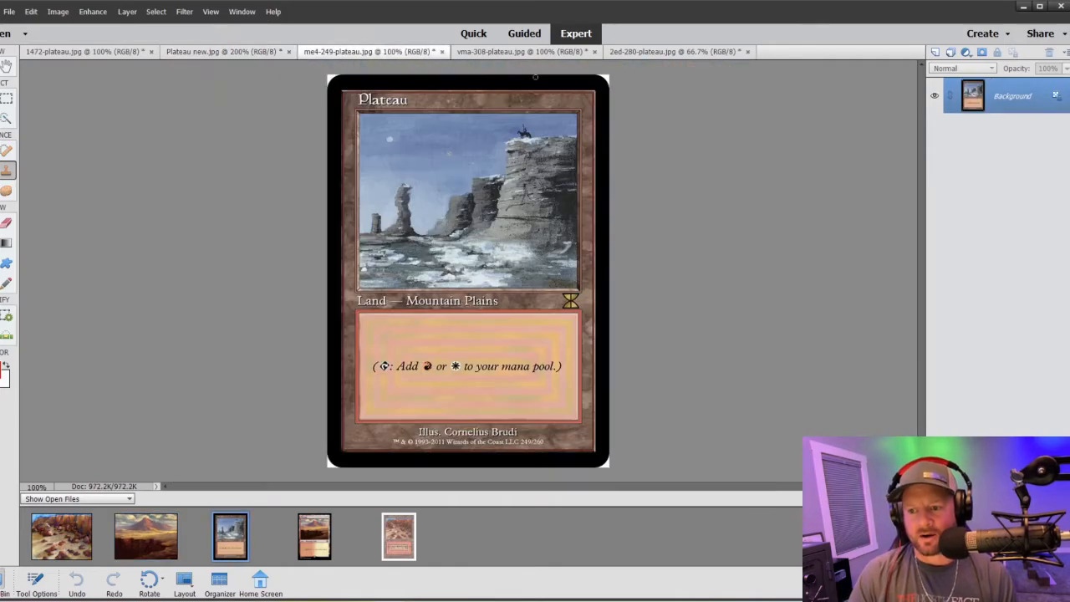
click(482, 52)
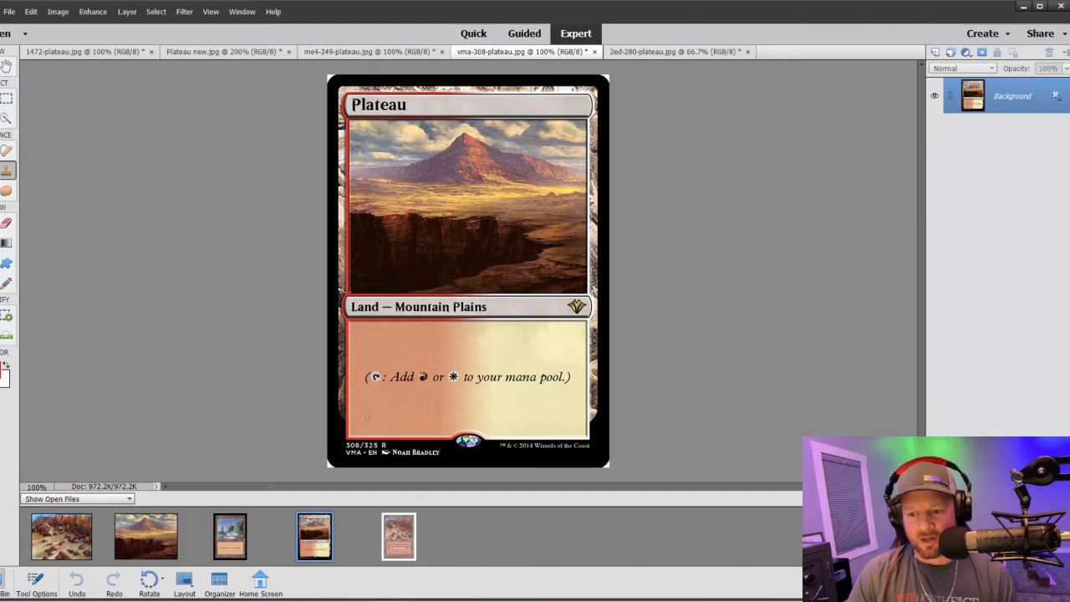
click(367, 52)
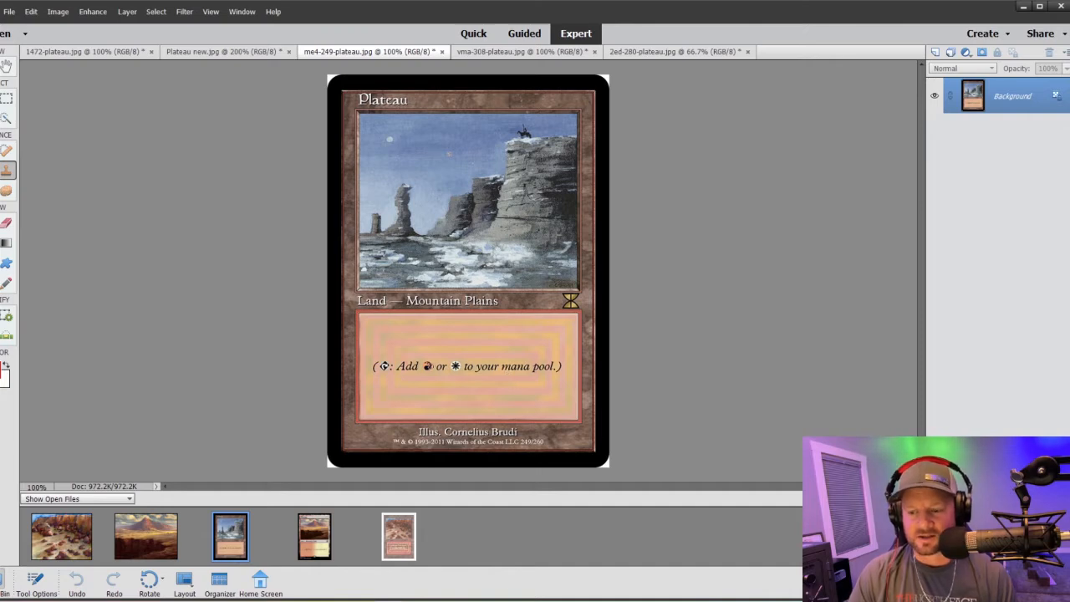
click(655, 55)
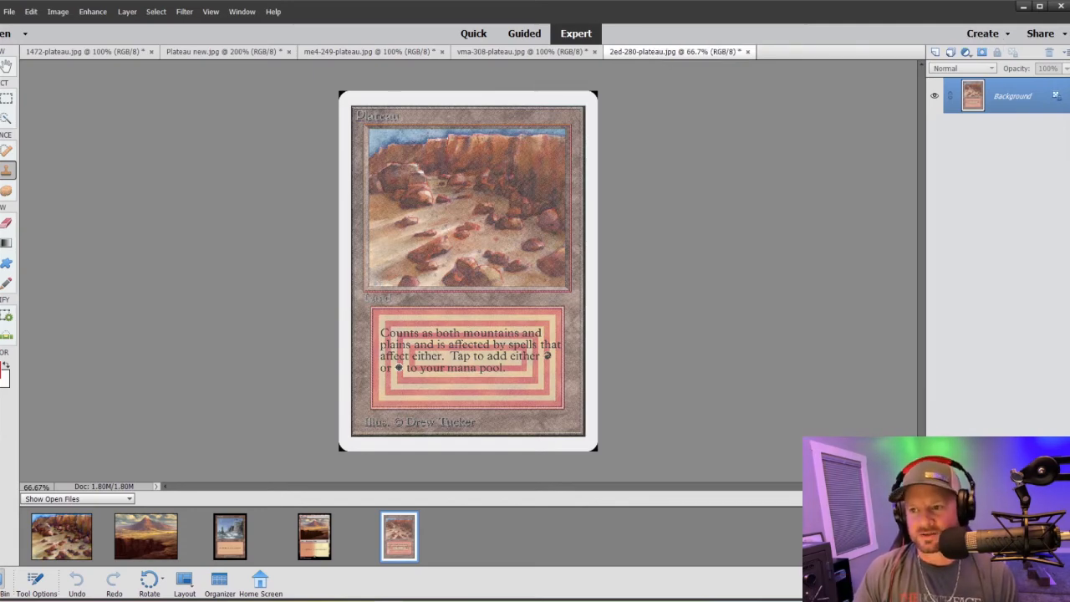
click(510, 52)
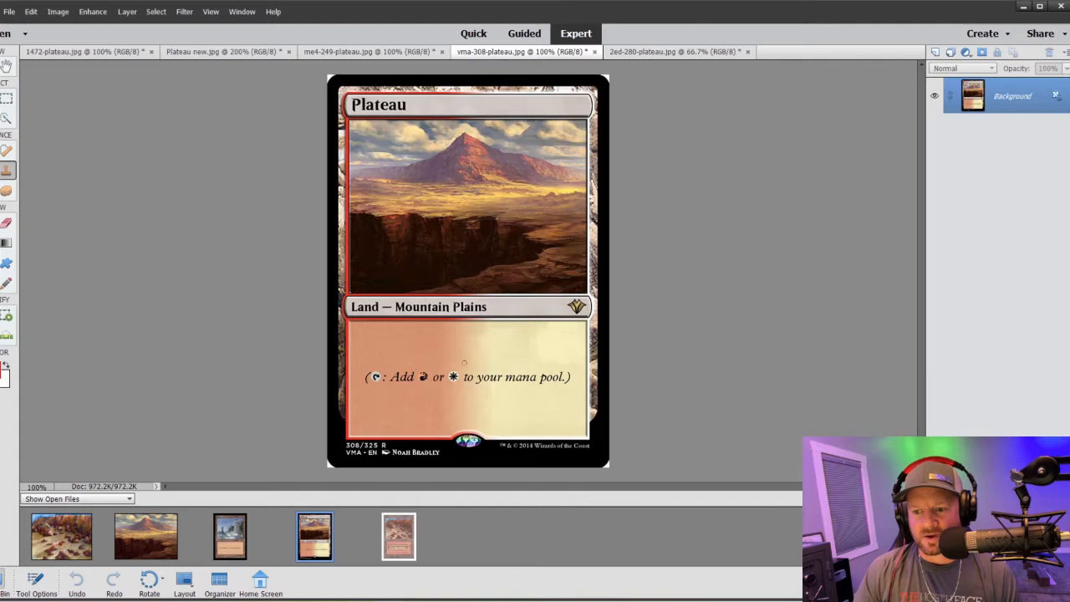
click(366, 52)
Step: Select the rules text box on the vma-308-plateau.jpg card with the Quick Selection tool
click(473, 52)
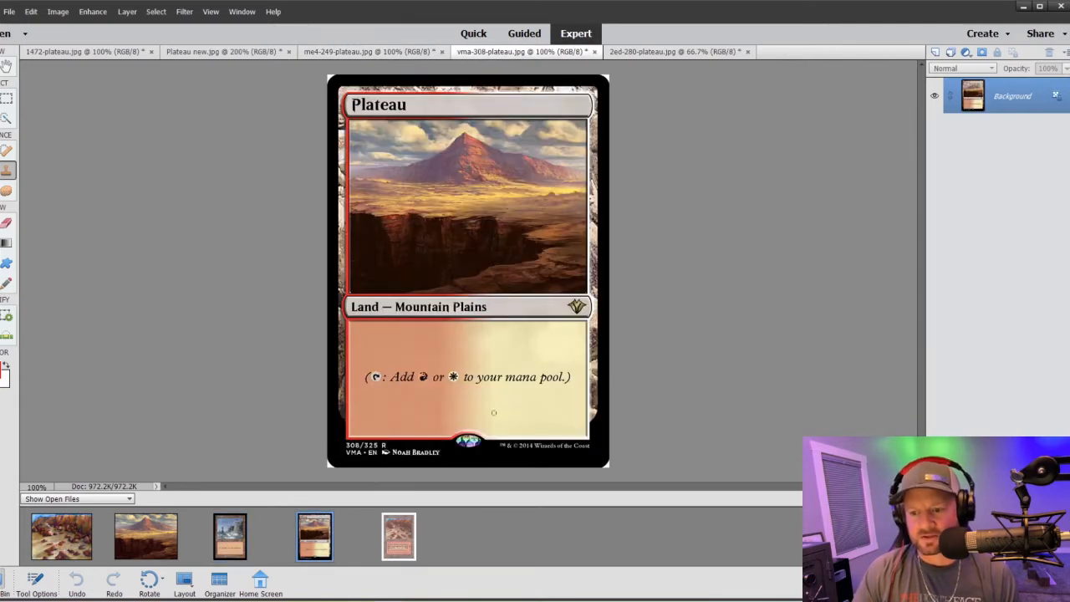
click(7, 120)
click(412, 367)
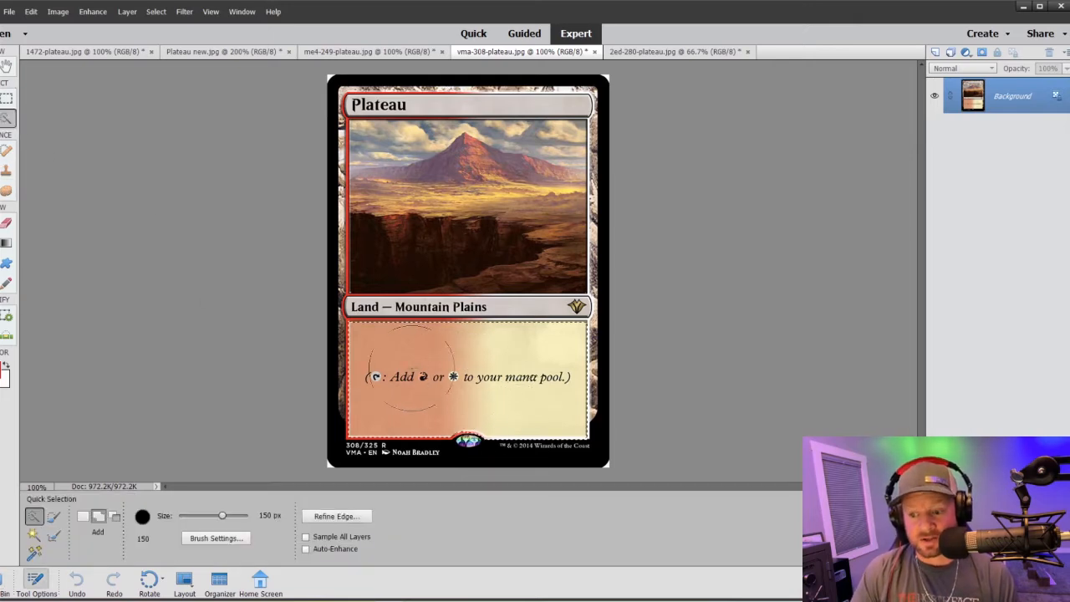
Step: Reduce the Quick Selection brush to 20 px and add the "Land — Mountain Plains" type bar to the selection
key(bracketleft)
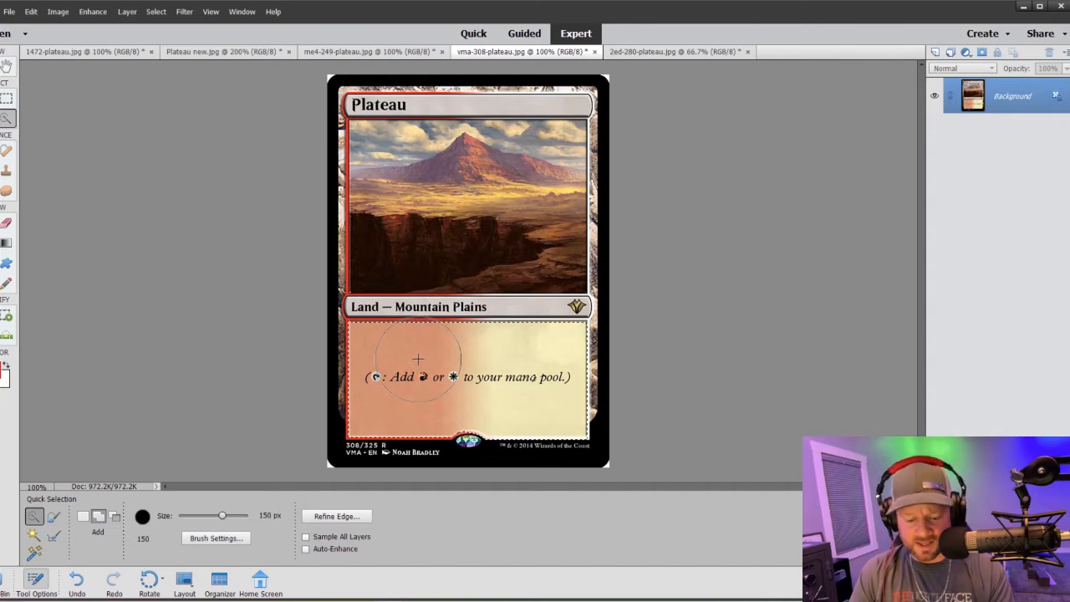
key(bracketleft)
key(bracketleft)
key(bracketleft)
key(bracketleft)
key(bracketleft)
key(bracketleft)
key(bracketleft)
key(bracketleft)
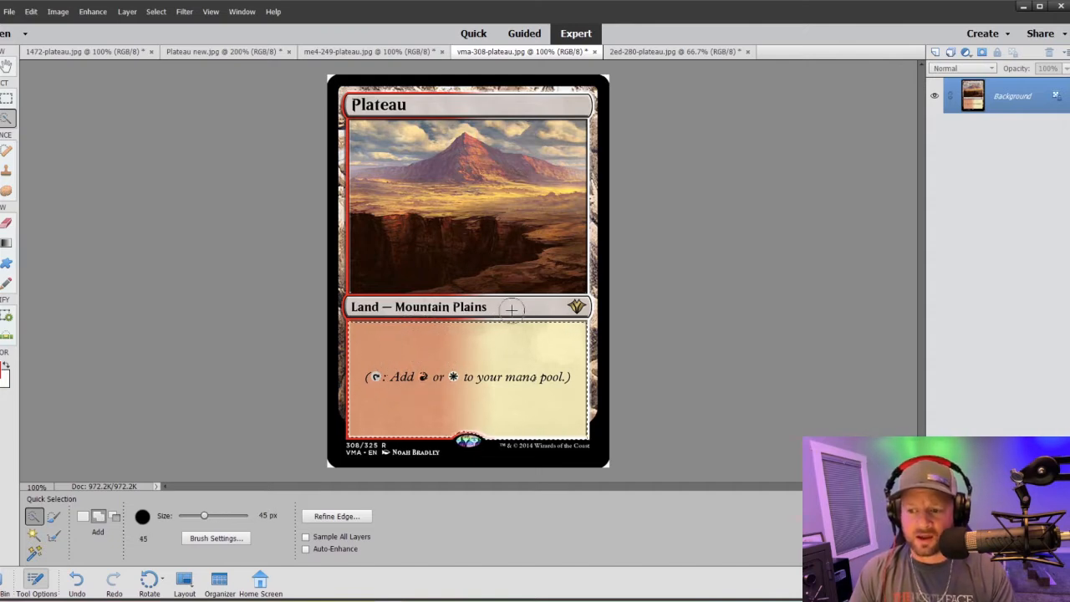
key(bracketleft)
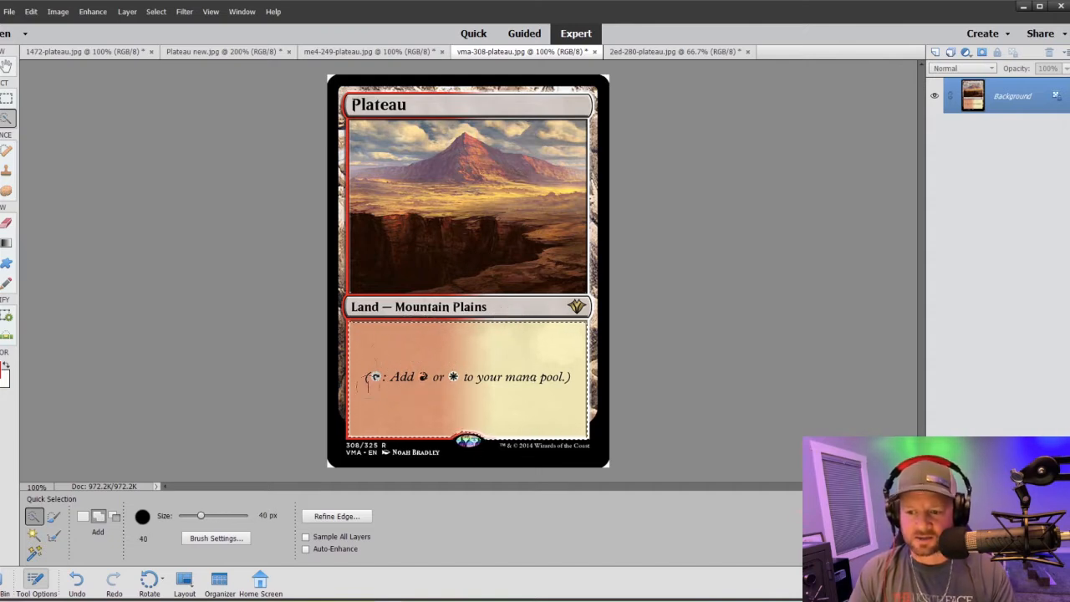
key(bracketleft)
key(bracketleft)
key(bracketleft)
key(bracketleft)
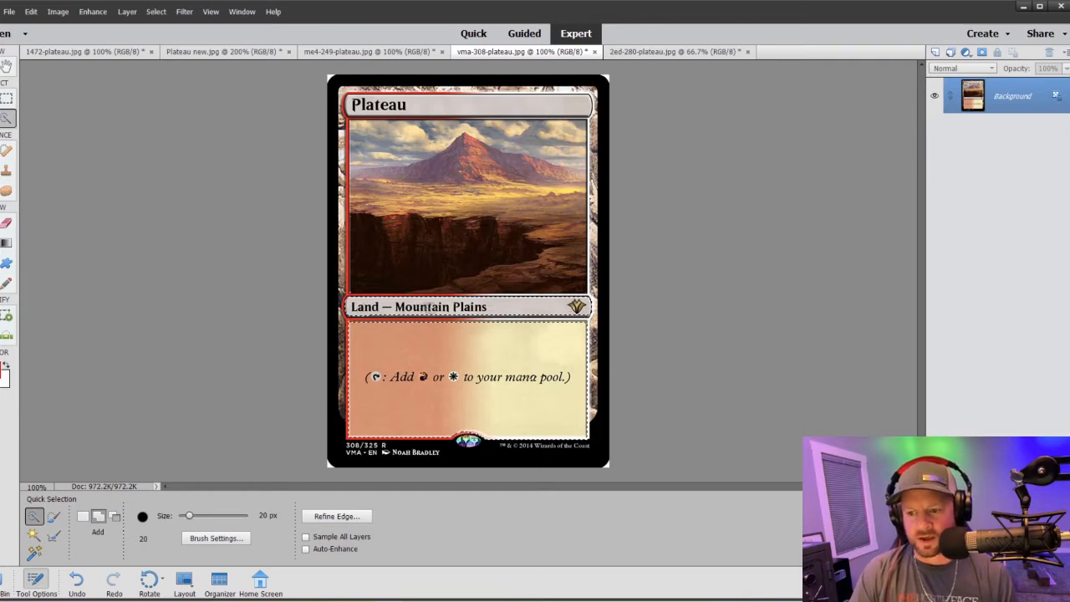
Step: Add the "Plateau" title bar at the top of the card to the selection
key(ctrl+equal)
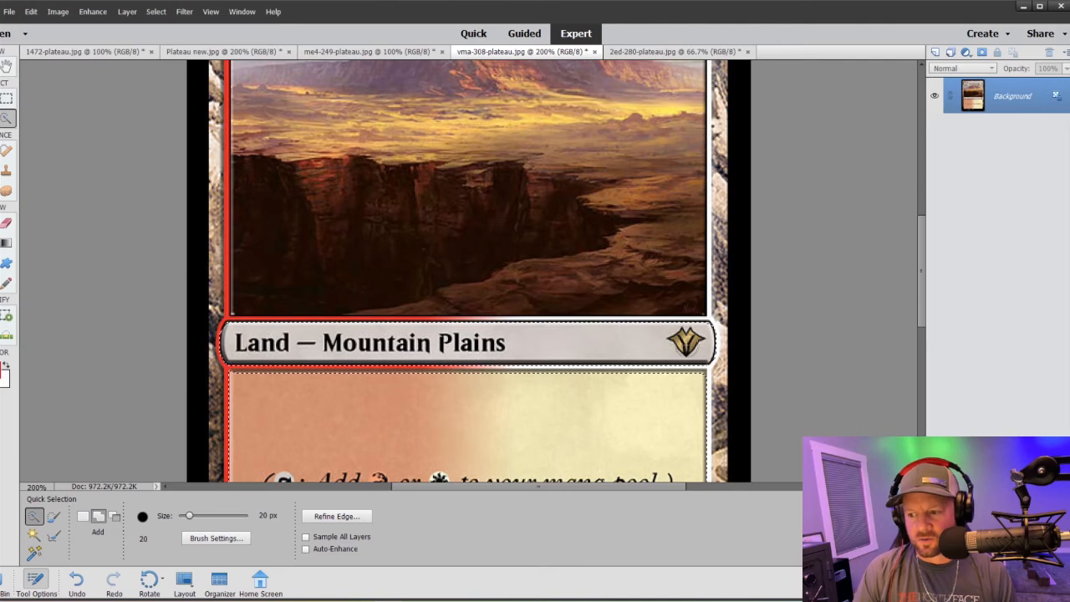
scroll(535, 418, down, 1)
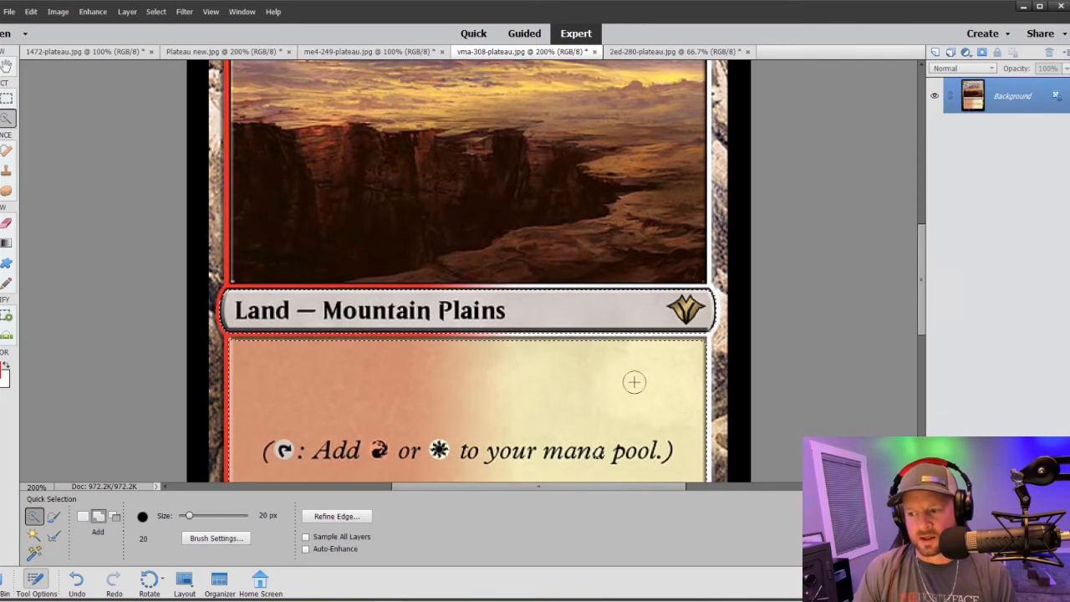
scroll(536, 403, down, 2)
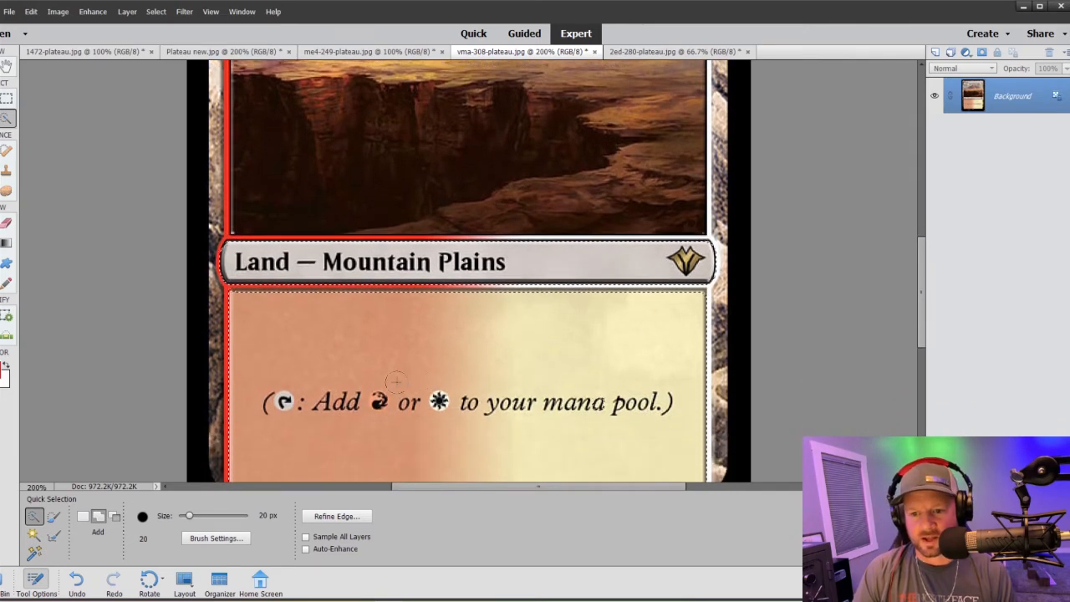
scroll(585, 414, up, 1)
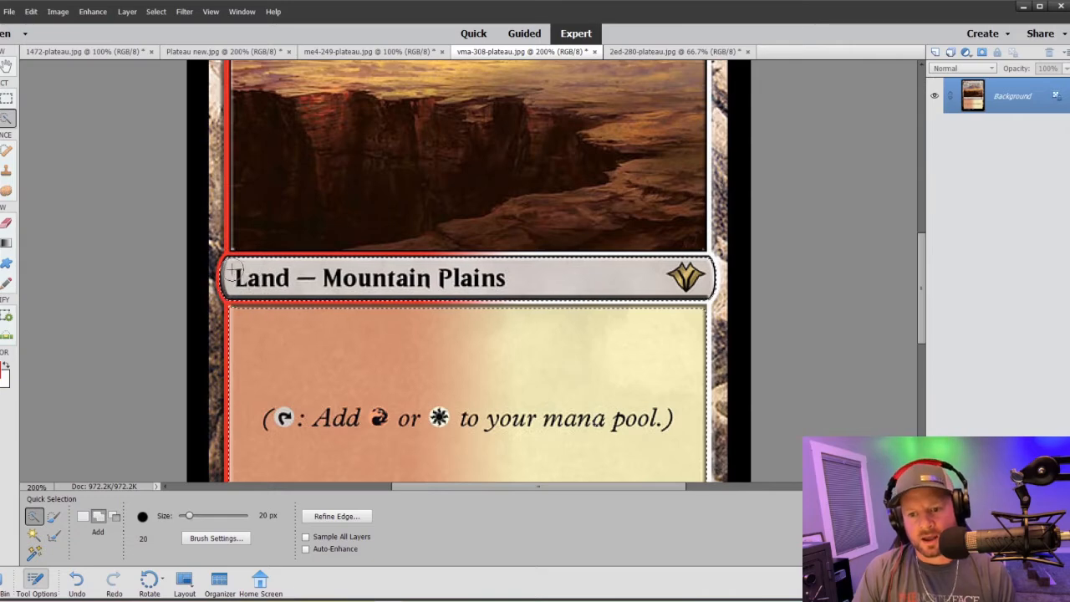
scroll(346, 271, up, 2)
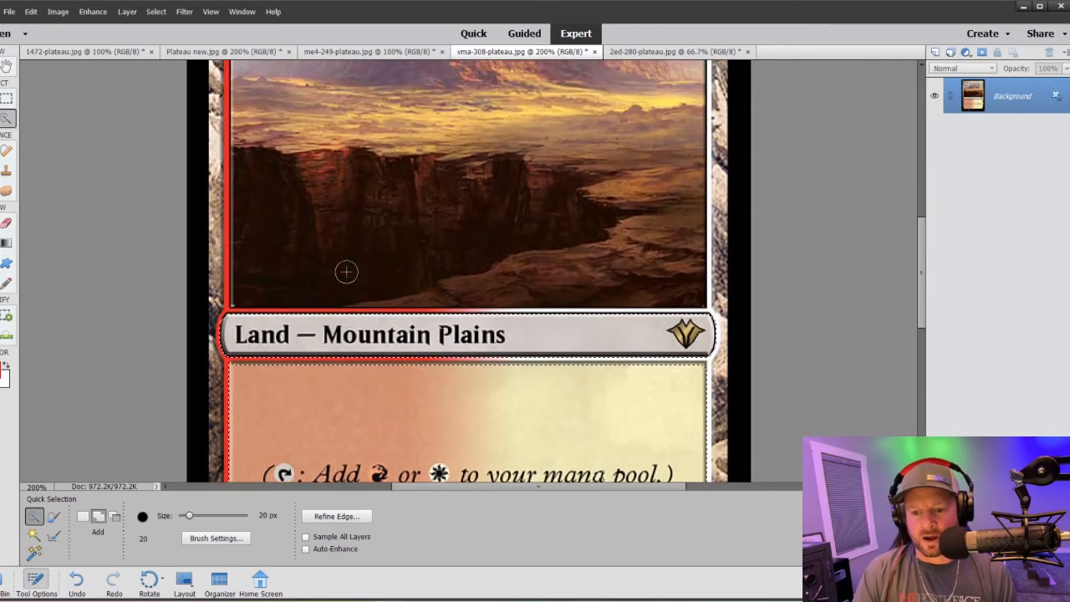
scroll(346, 271, up, 3)
scroll(346, 271, up, 6)
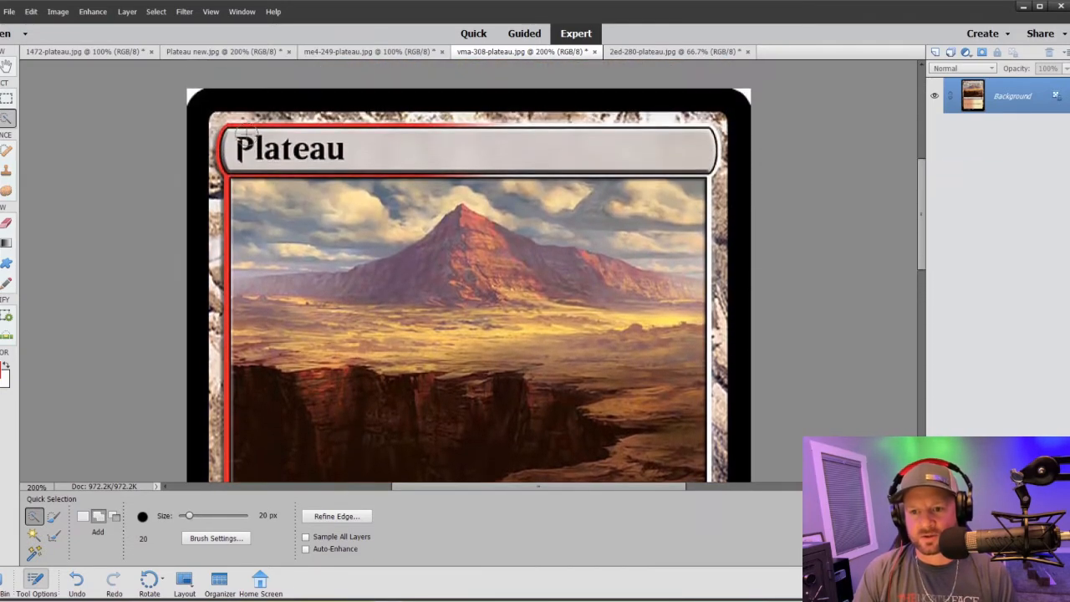
drag(256, 147, 606, 156)
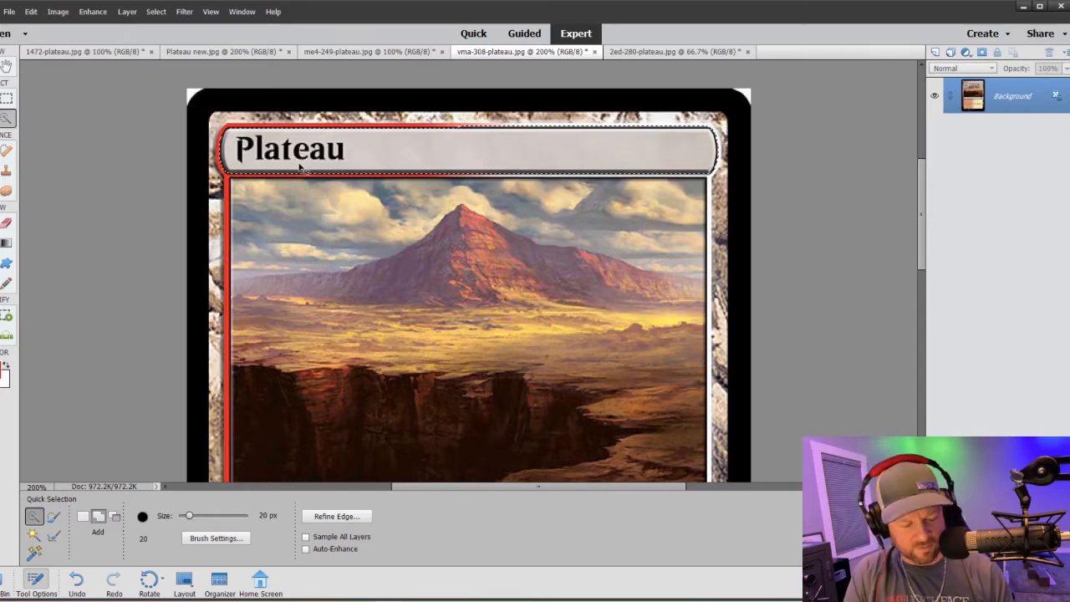
Step: Copy the selected card frame parts into Plateau new.jpg as a new layer
click(222, 51)
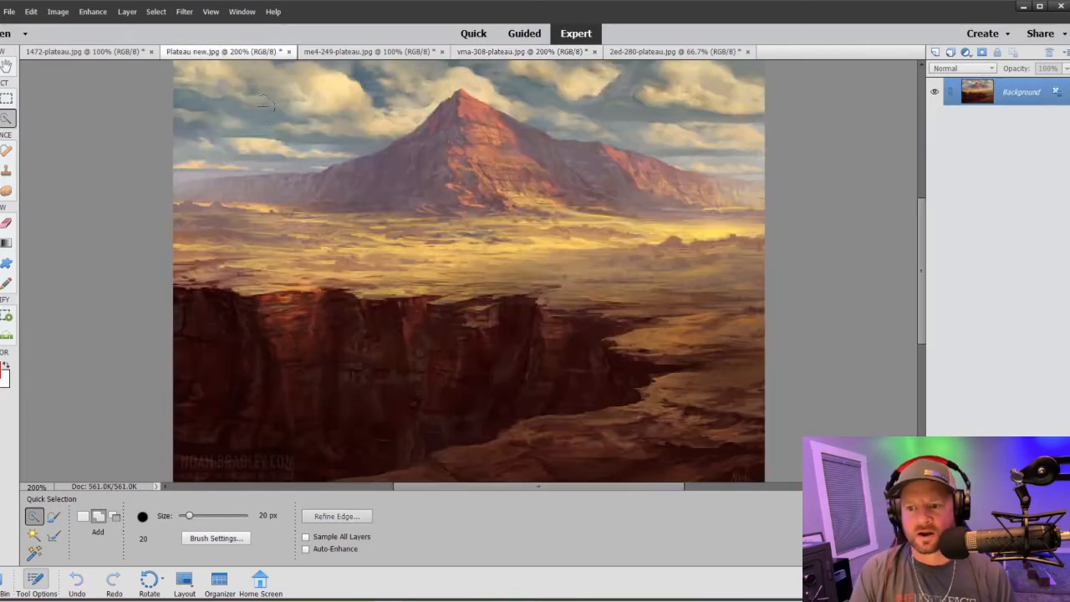
key(ctrl+v)
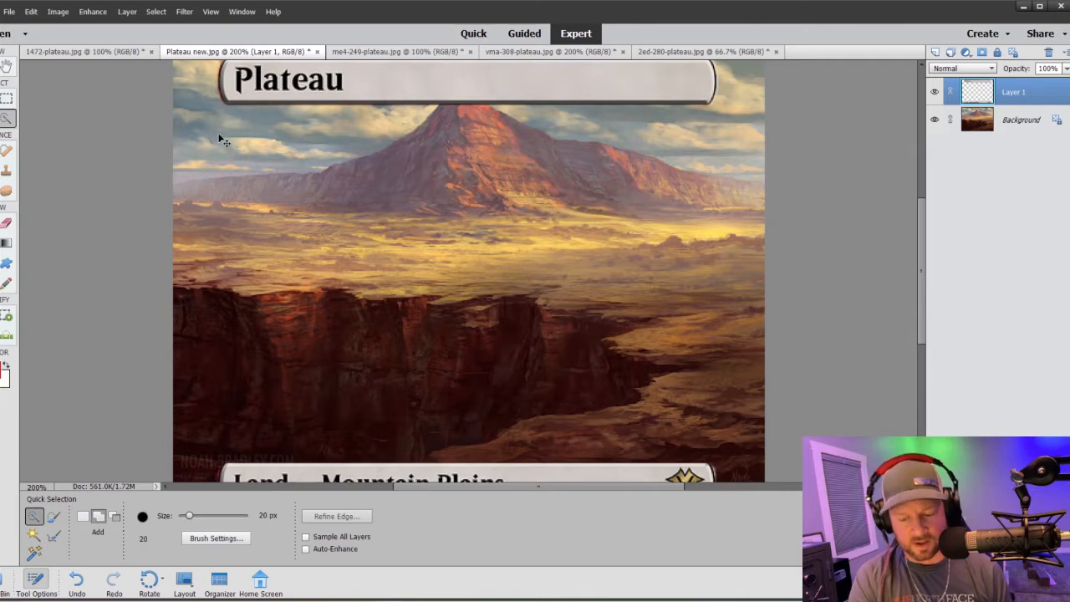
key(ctrl+minus)
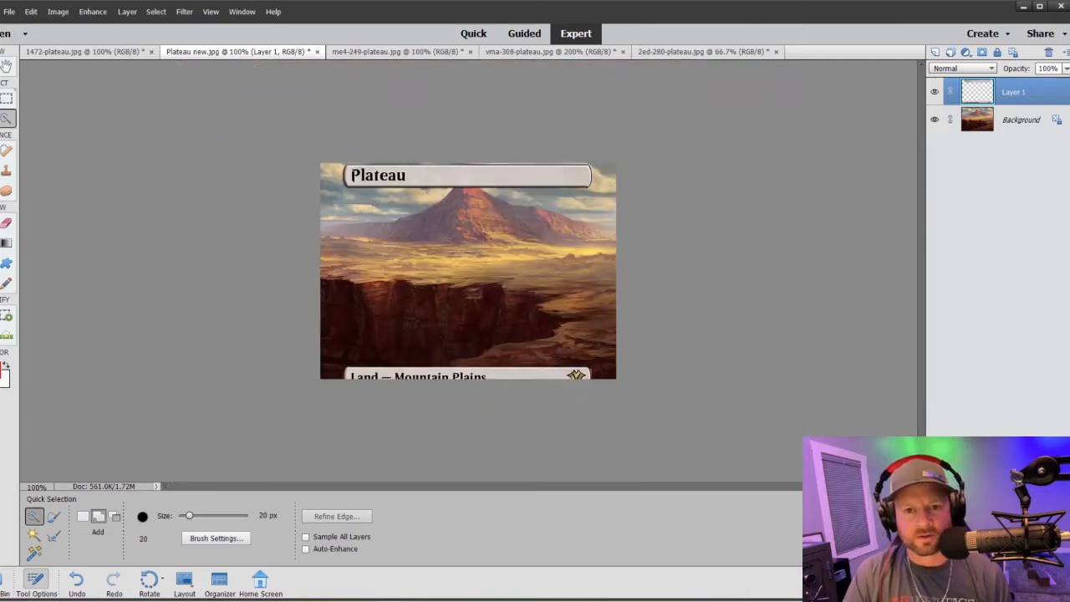
Step: Scale the pasted frame layer proportionally to 52.90% and position it over the mountain with its title bar in the sky
key(v)
mouse_move(345, 166)
mouse_down()
mouse_move(420, 240)
mouse_move(424, 278)
mouse_move(390, 201)
mouse_move(427, 252)
mouse_up()
drag(454, 226, 448, 185)
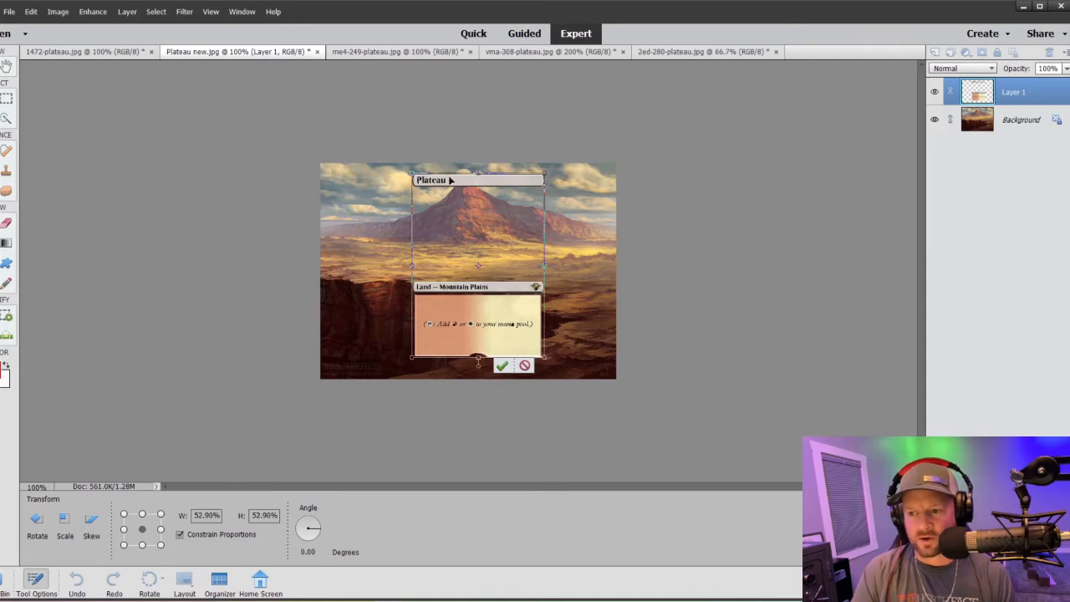
click(502, 365)
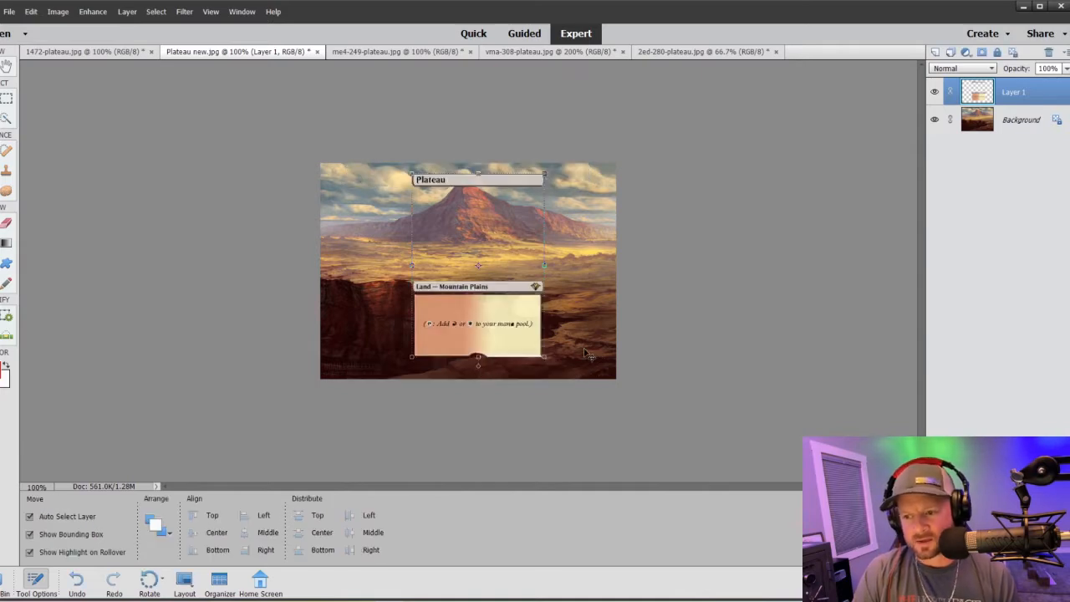
Step: Nudge the pasted frame layer slightly downward over the artwork
key(Down)
key(Down)
key(Down)
key(Down)
key(Down)
key(Down)
key(Down)
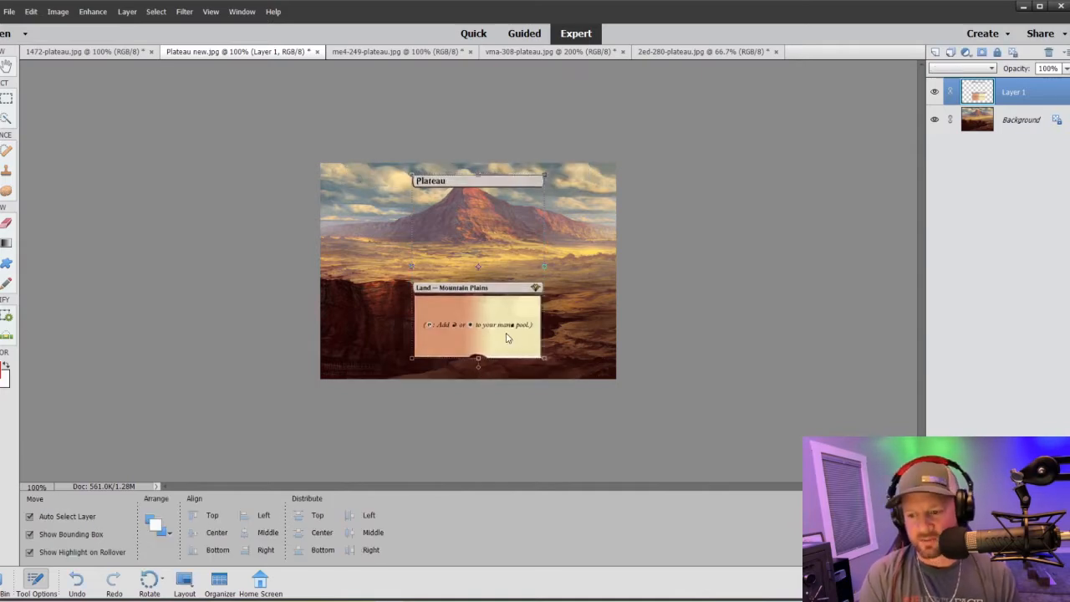
key(Up)
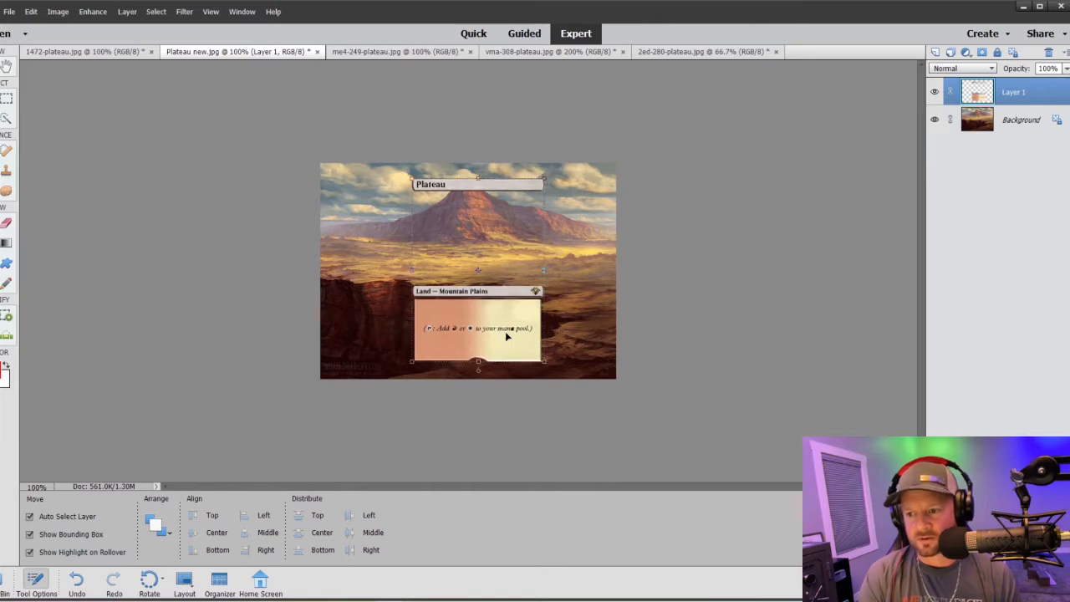
Step: Crop the landscape to a portrait card shape, leaving narrow margins of artwork on both sides of the frame boxes
click(604, 311)
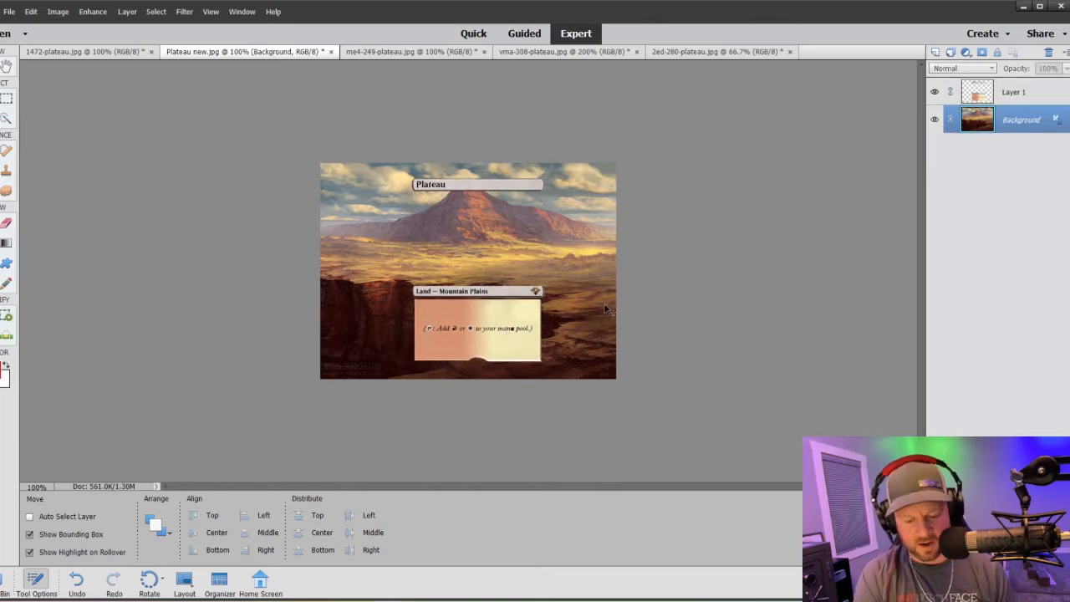
key(ctrl+equal)
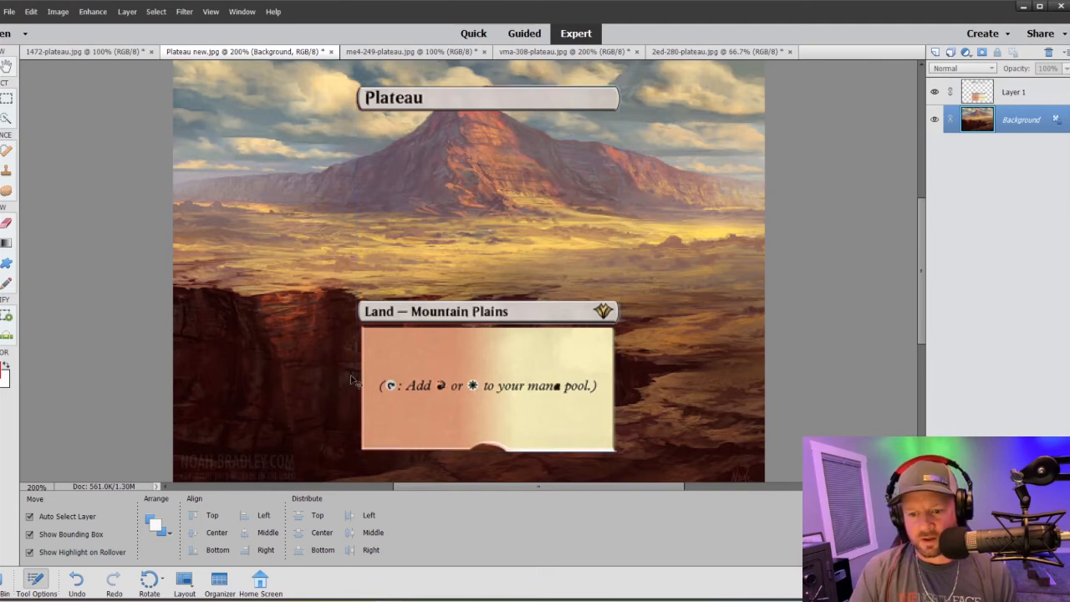
click(57, 12)
click(70, 54)
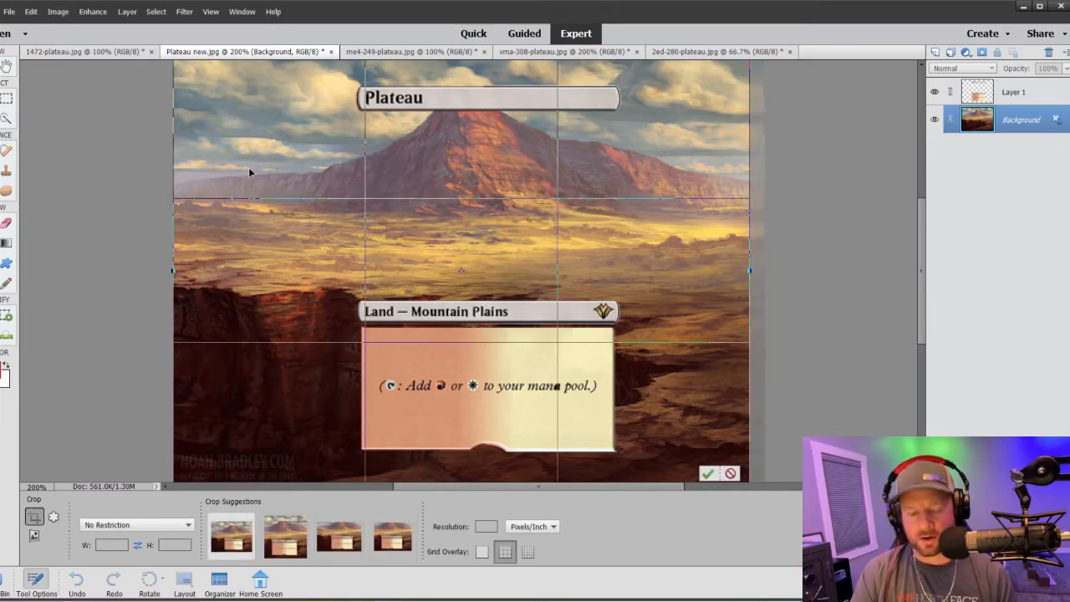
key(ctrl+minus)
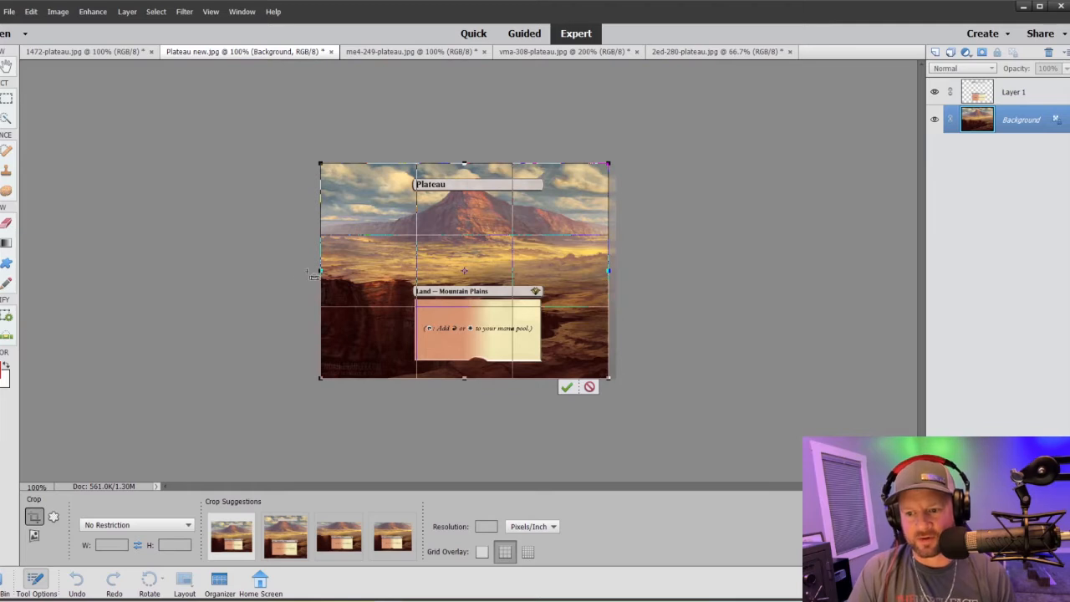
drag(319, 270, 397, 271)
drag(607, 270, 558, 283)
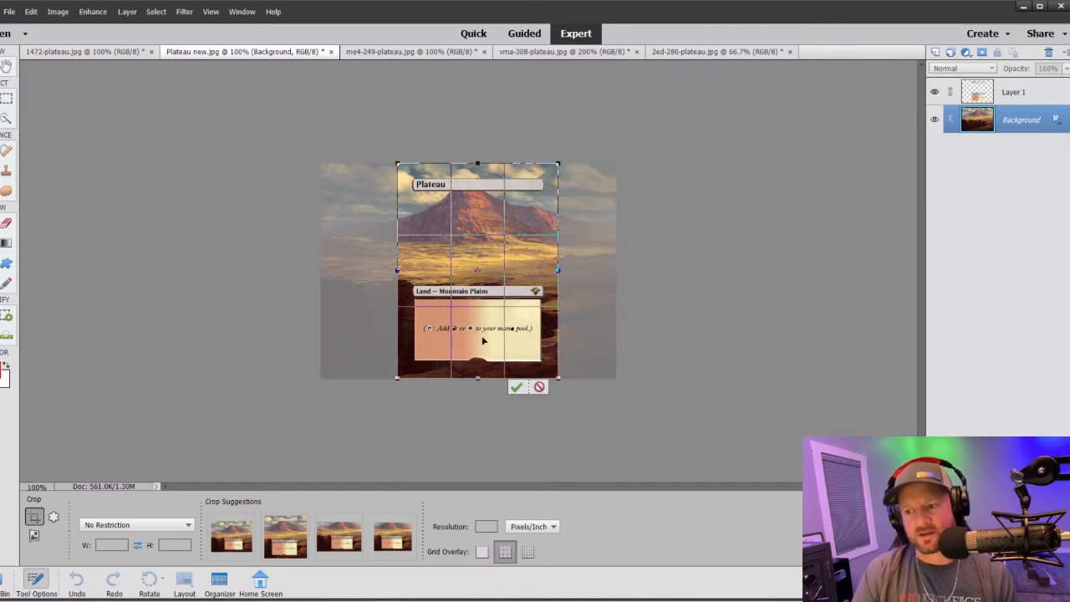
click(516, 388)
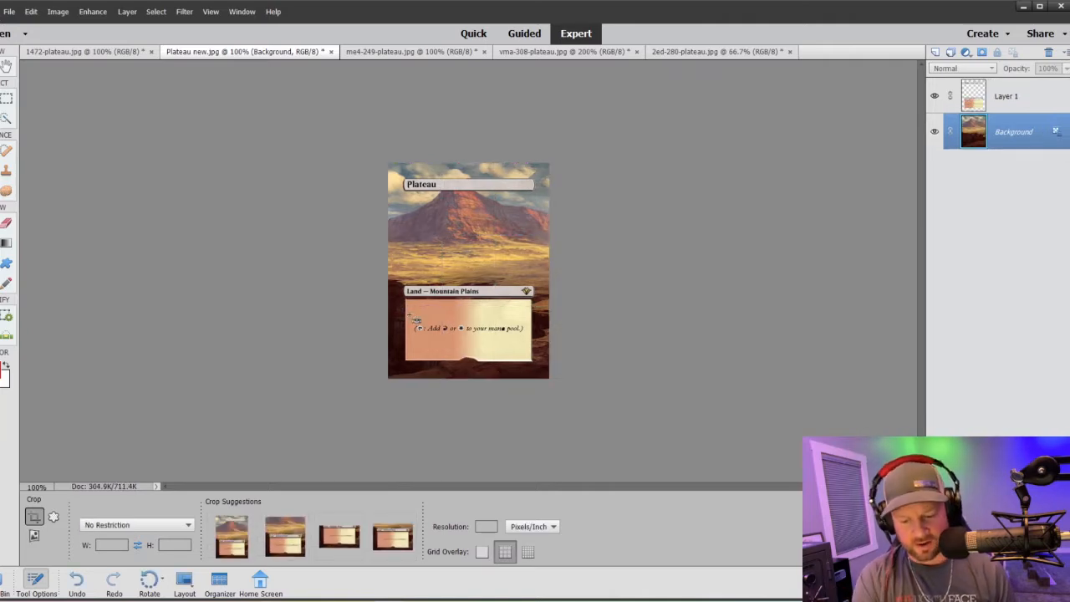
Step: Lower the opacity of the card frame layer, Layer 1, to 41%
key(ctrl+equal)
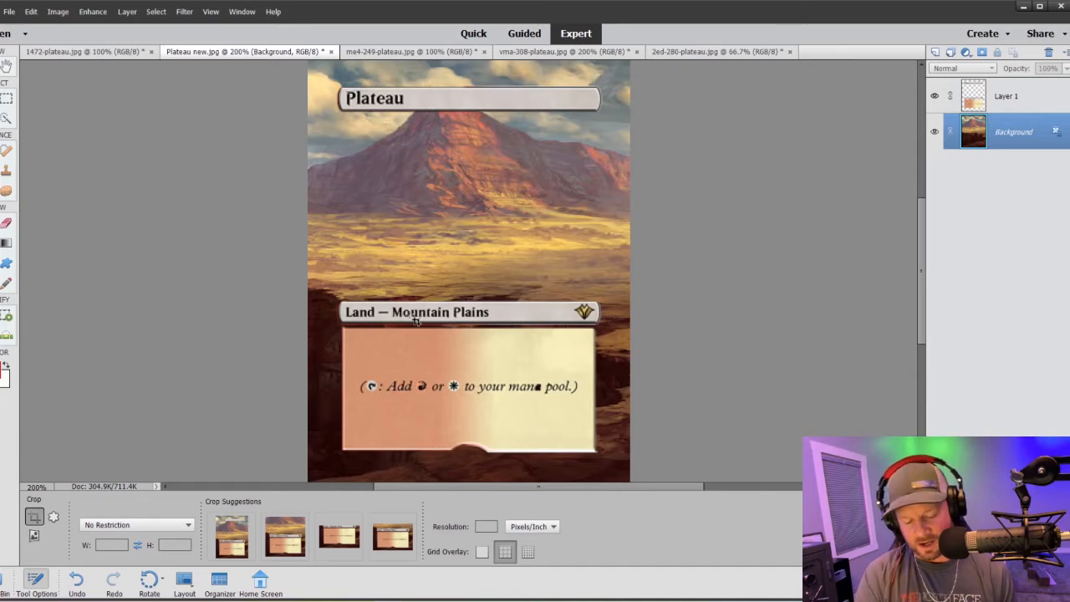
key(ctrl+equal)
key(ctrl+minus)
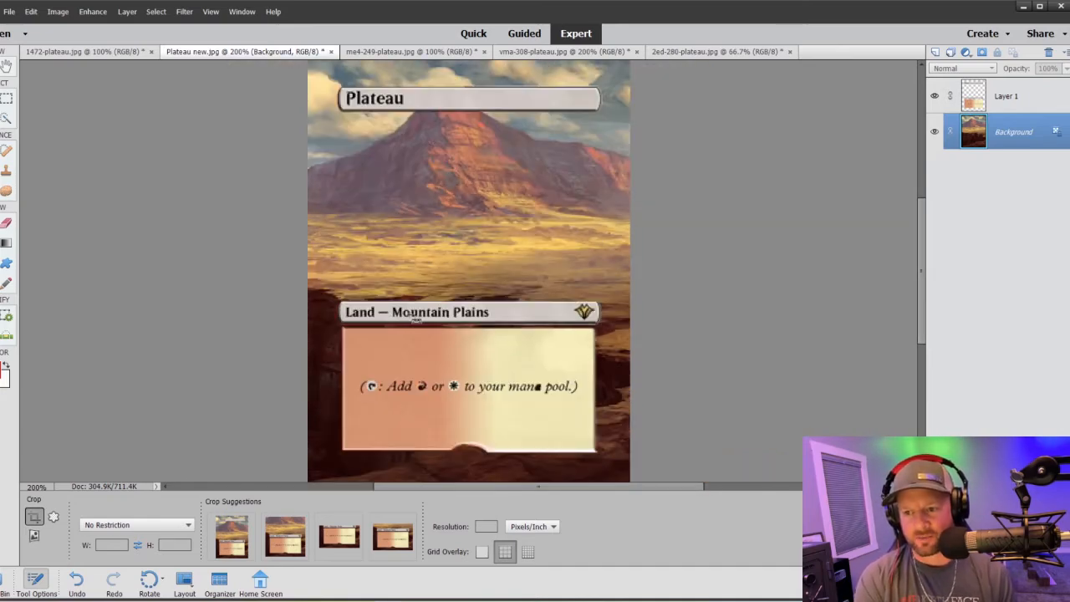
key(ctrl+minus)
key(ctrl+equal)
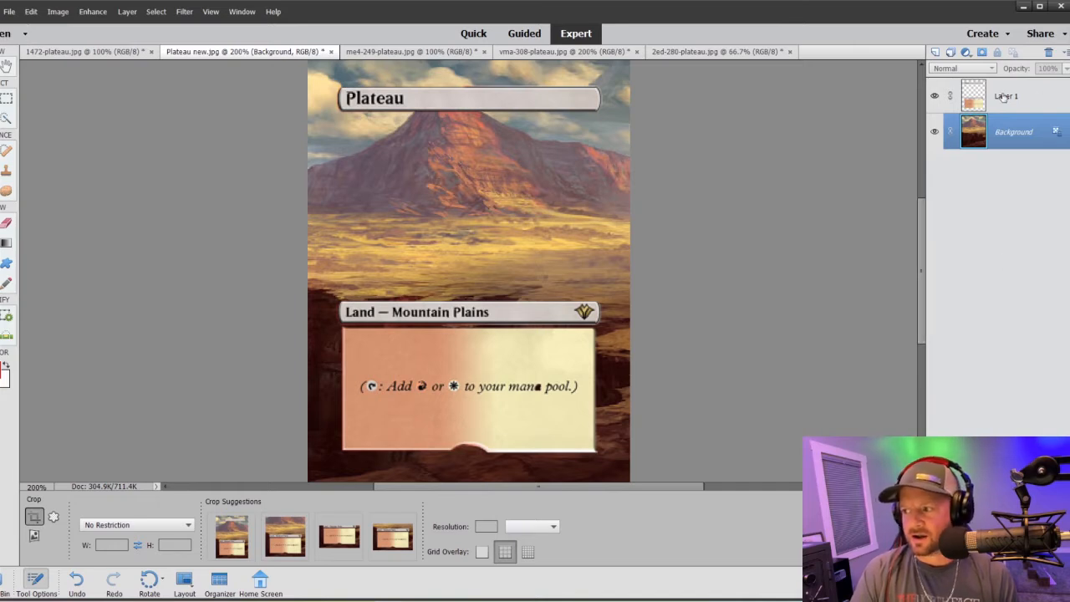
click(1003, 97)
click(1066, 69)
drag(1044, 82, 1034, 85)
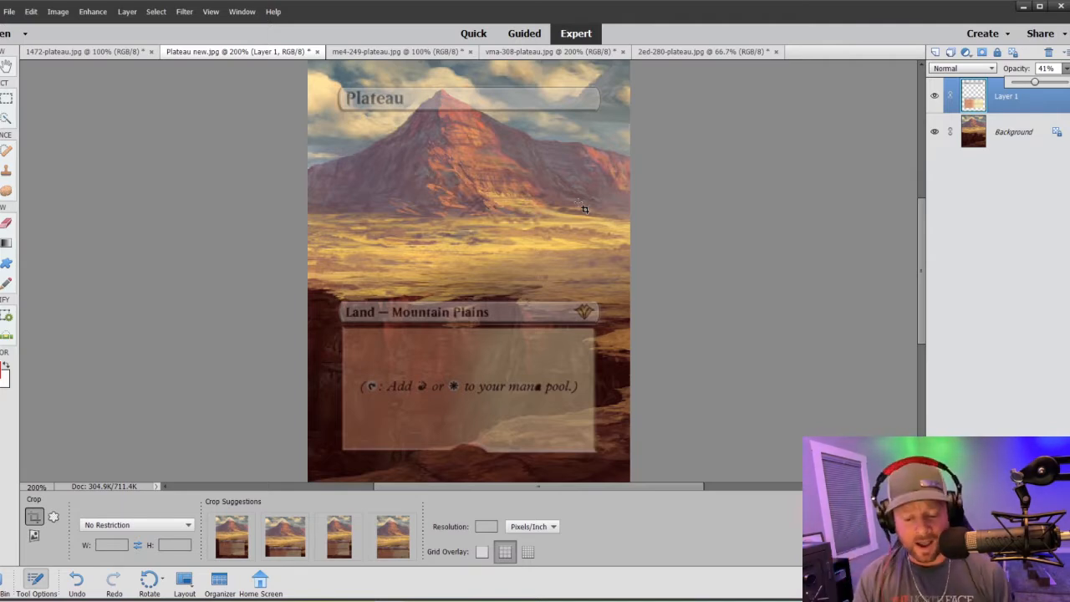
Step: Examine how the artwork shows through the semi-transparent text box, type bar and title bar on Layer 1
click(7, 171)
click(1055, 132)
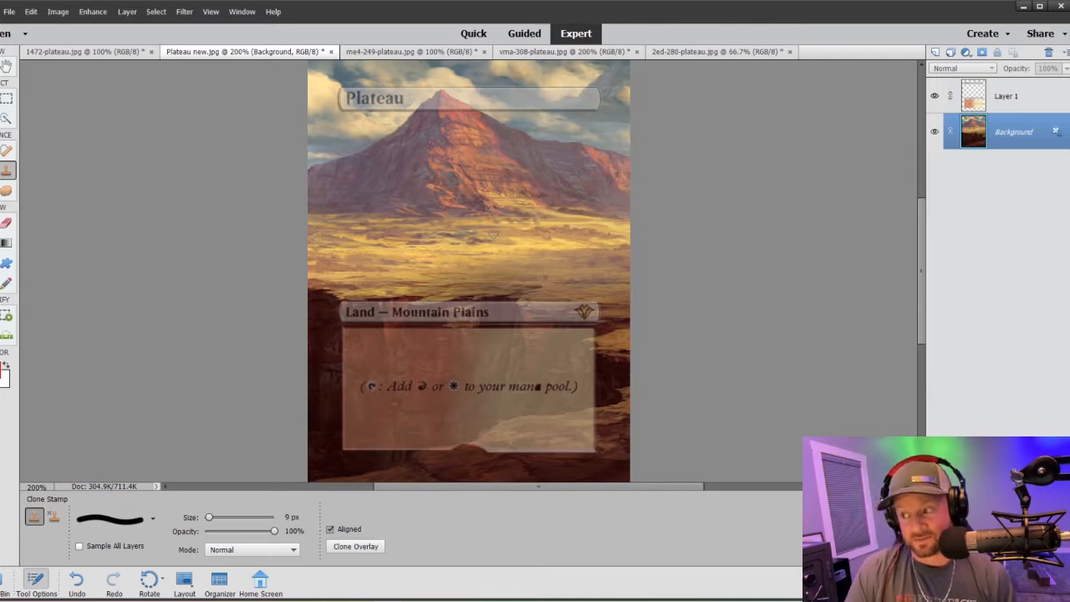
click(979, 102)
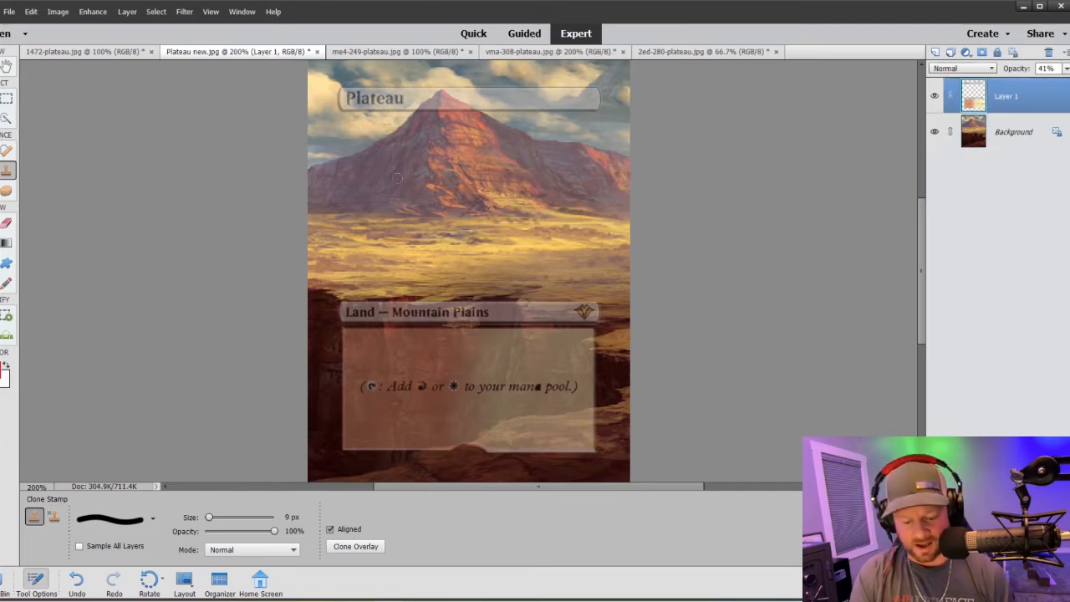
key(ctrl+equal)
scroll(281, 268, down, 1)
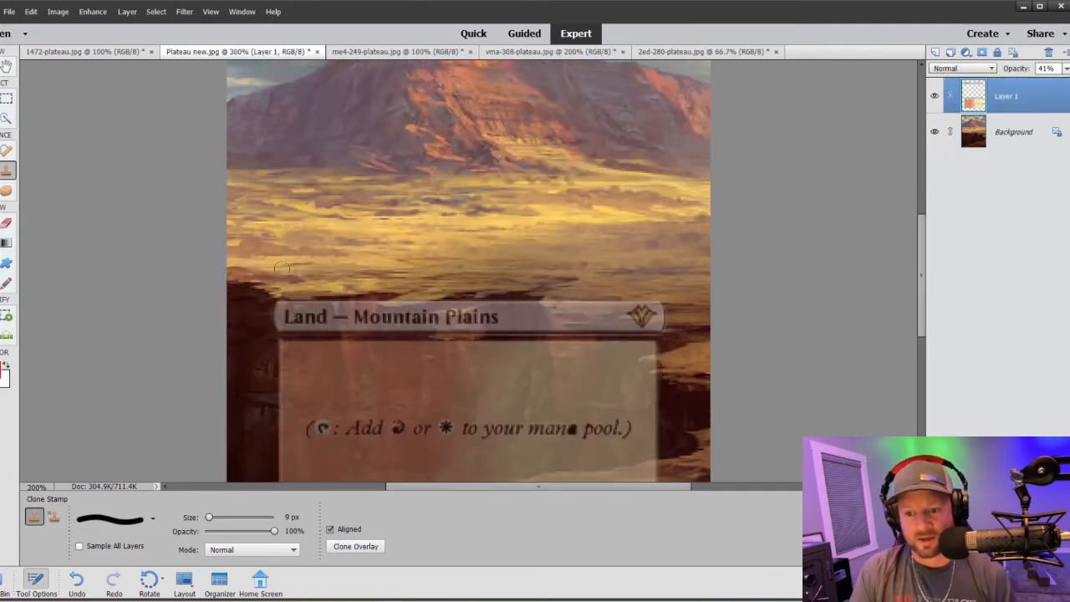
scroll(248, 307, down, 1)
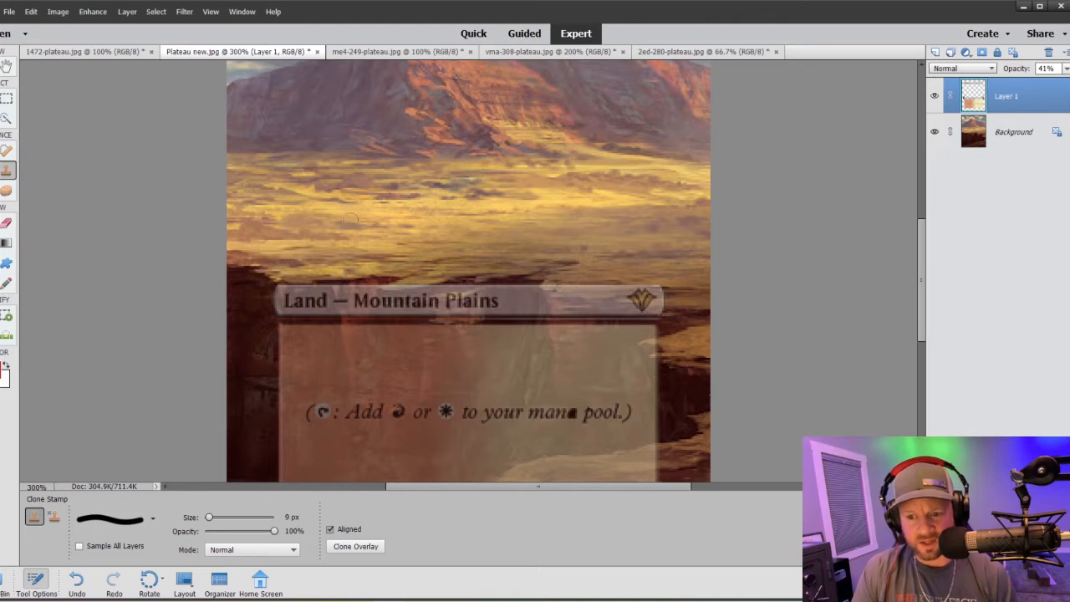
scroll(349, 219, up, 3)
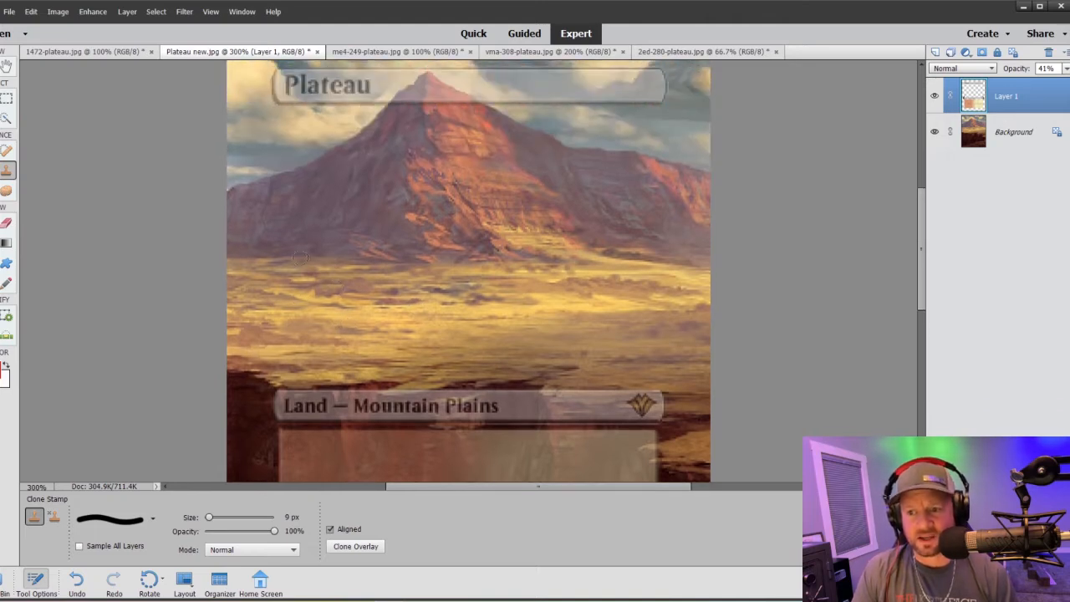
scroll(270, 215, up, 1)
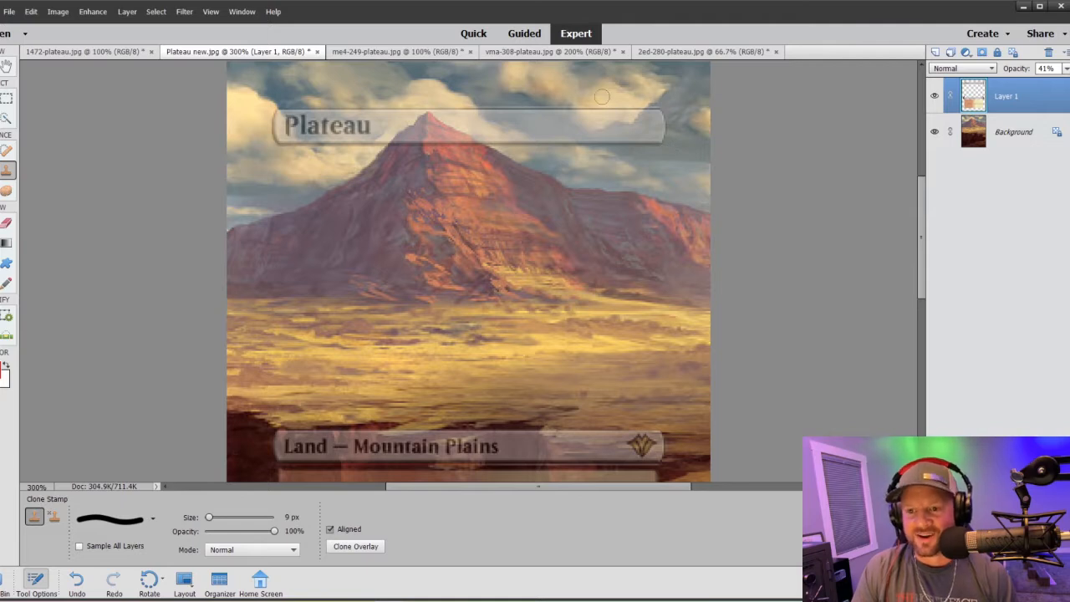
click(7, 101)
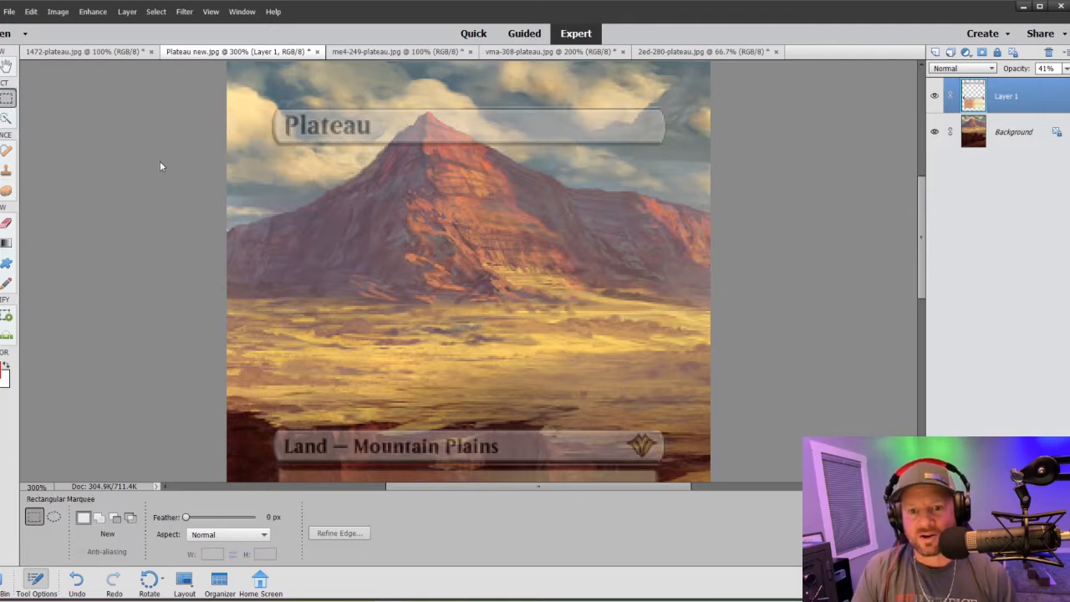
drag(259, 224, 680, 145)
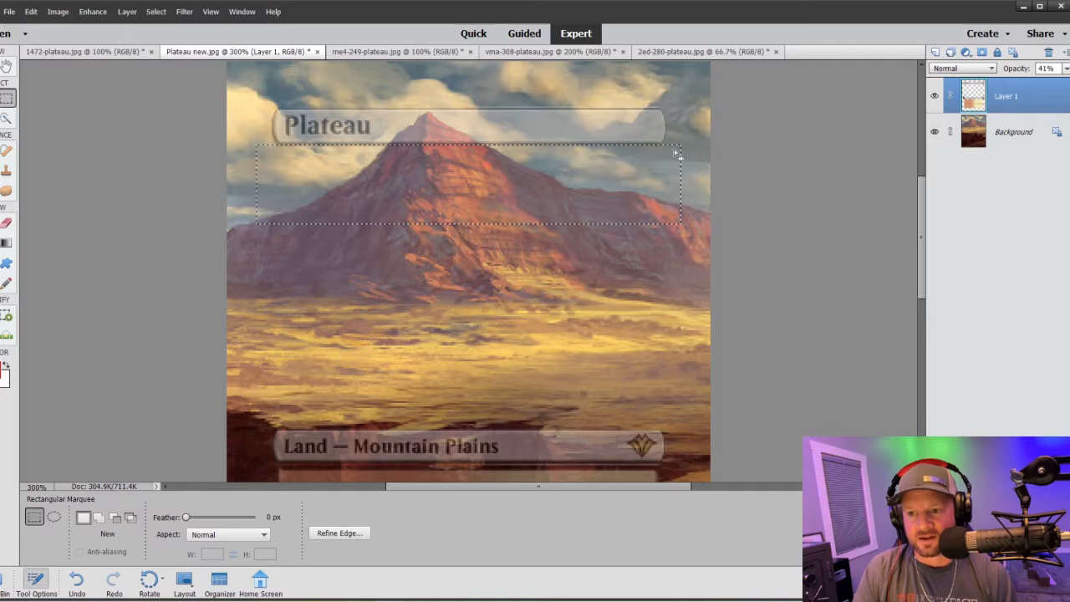
click(6, 170)
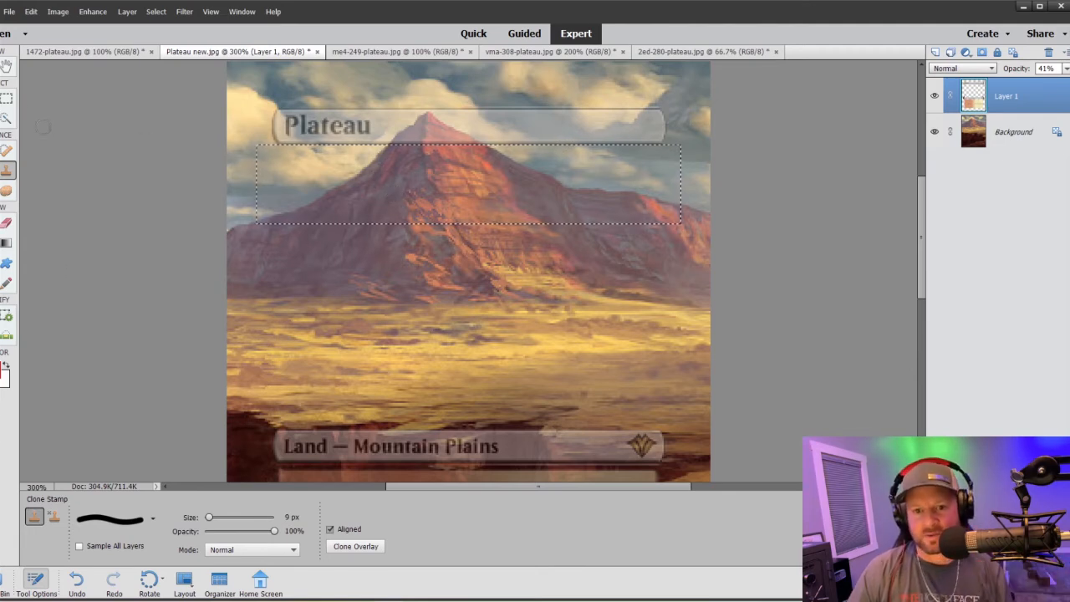
key(m)
right_click(356, 176)
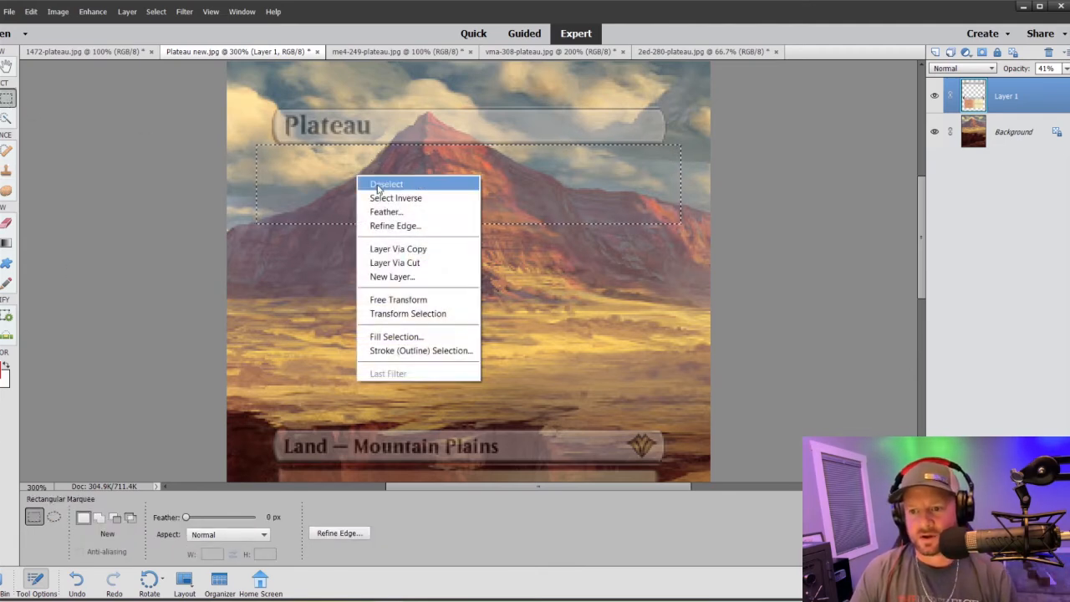
click(384, 183)
drag(263, 87, 670, 106)
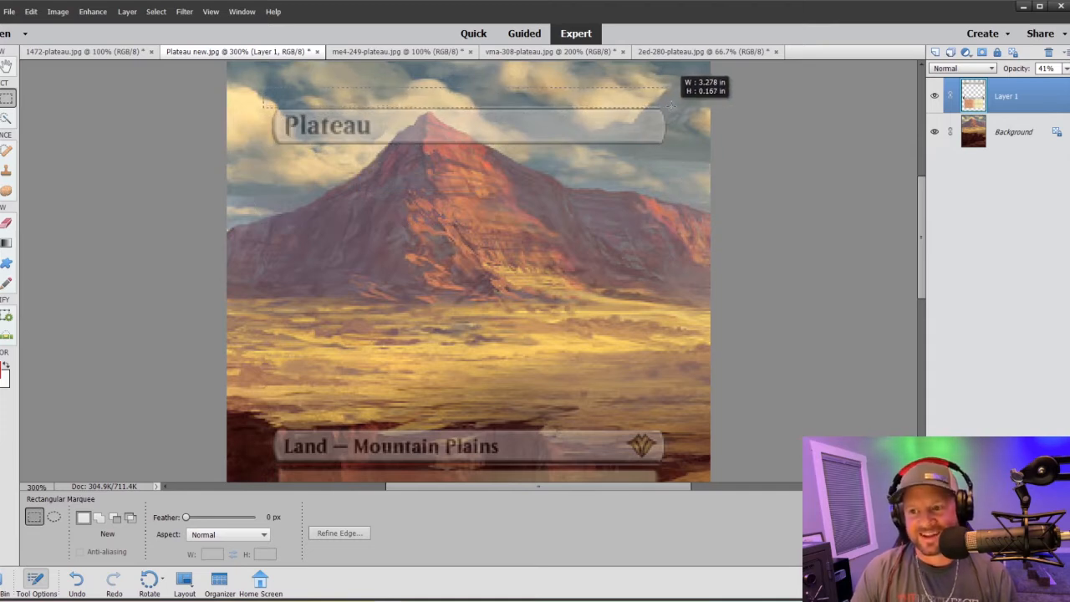
drag(671, 106, 671, 107)
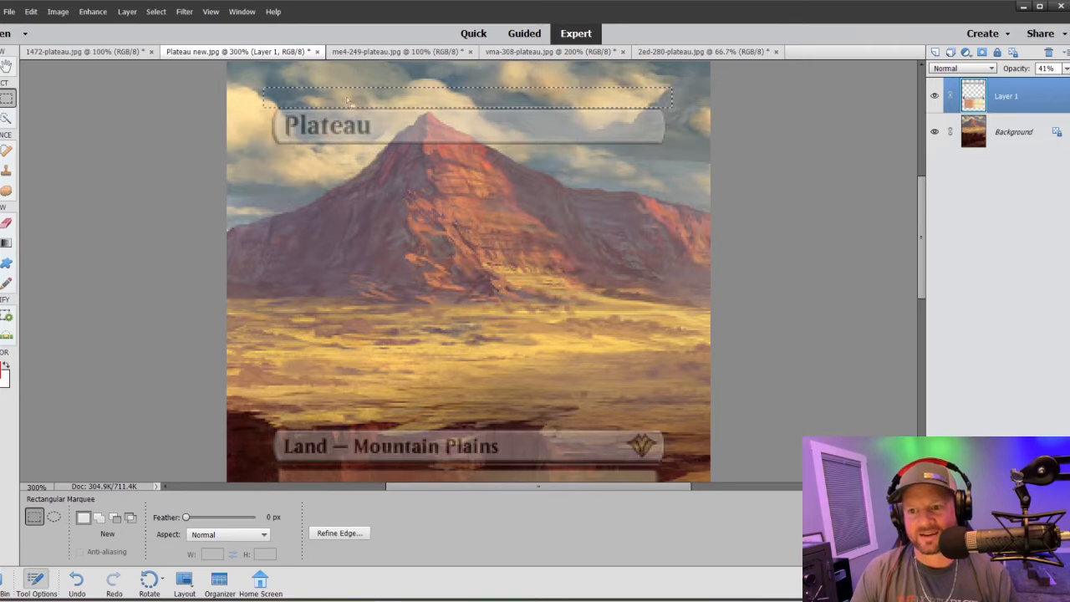
click(6, 171)
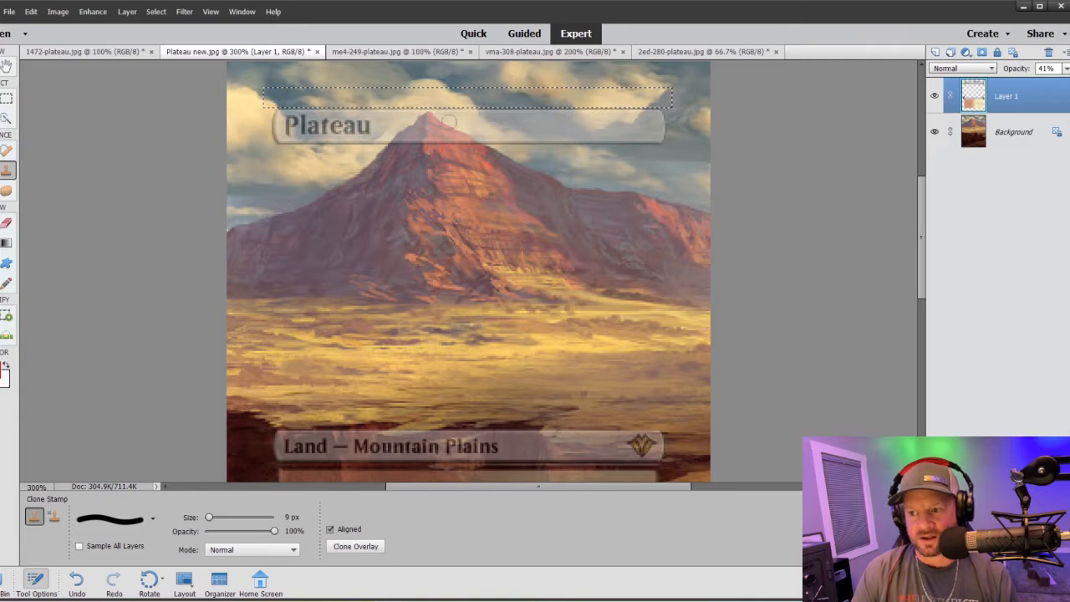
key(m)
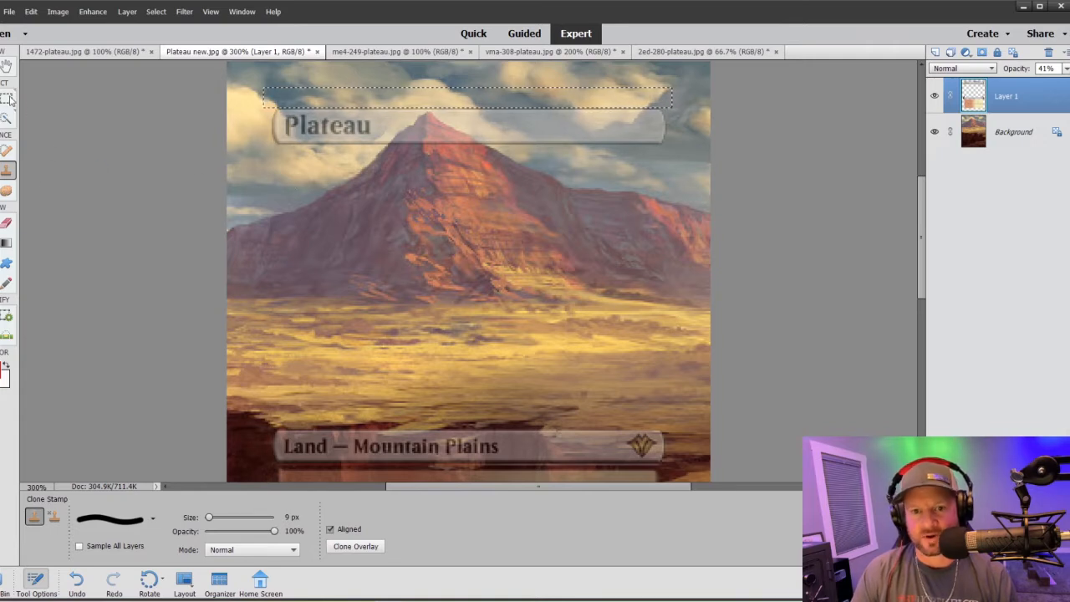
right_click(284, 95)
click(299, 103)
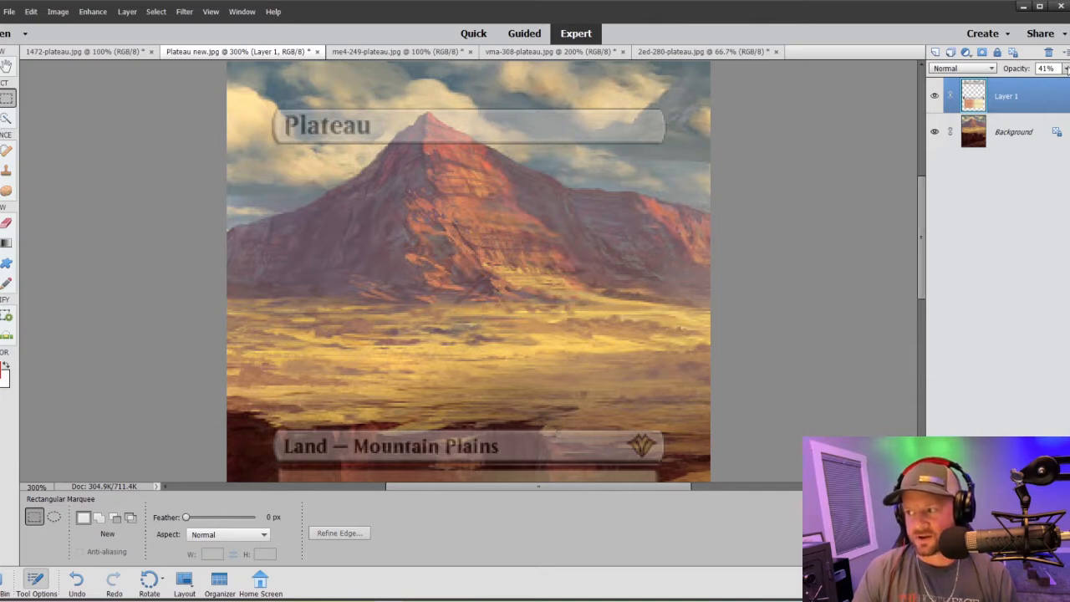
Step: Set the opacity of Layer 1 to 63%
click(1065, 68)
click(1048, 81)
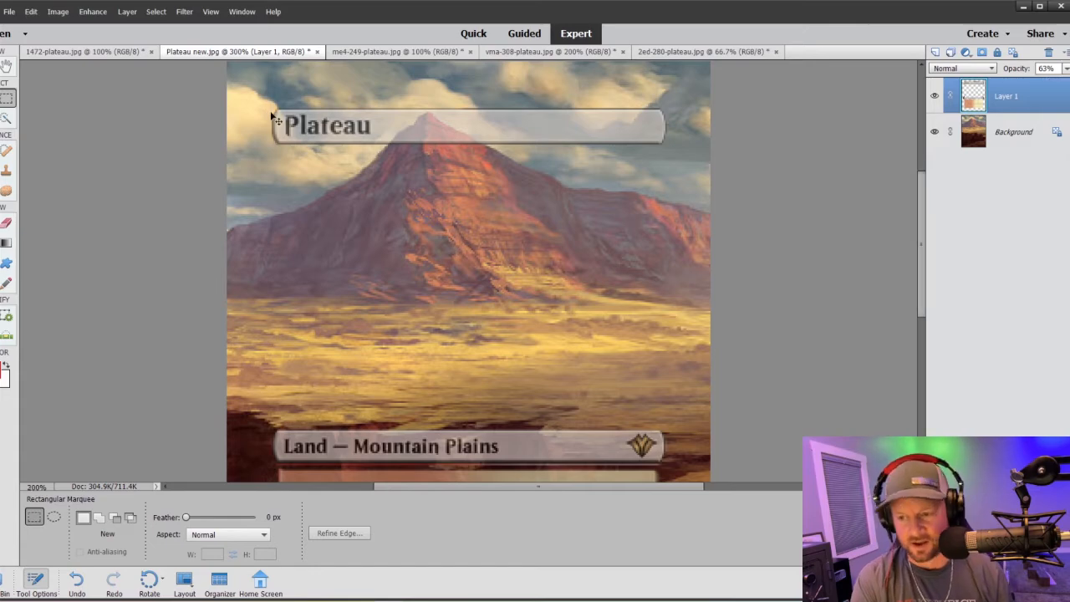
key(ctrl+minus)
key(ctrl+minus)
key(ctrl+plus)
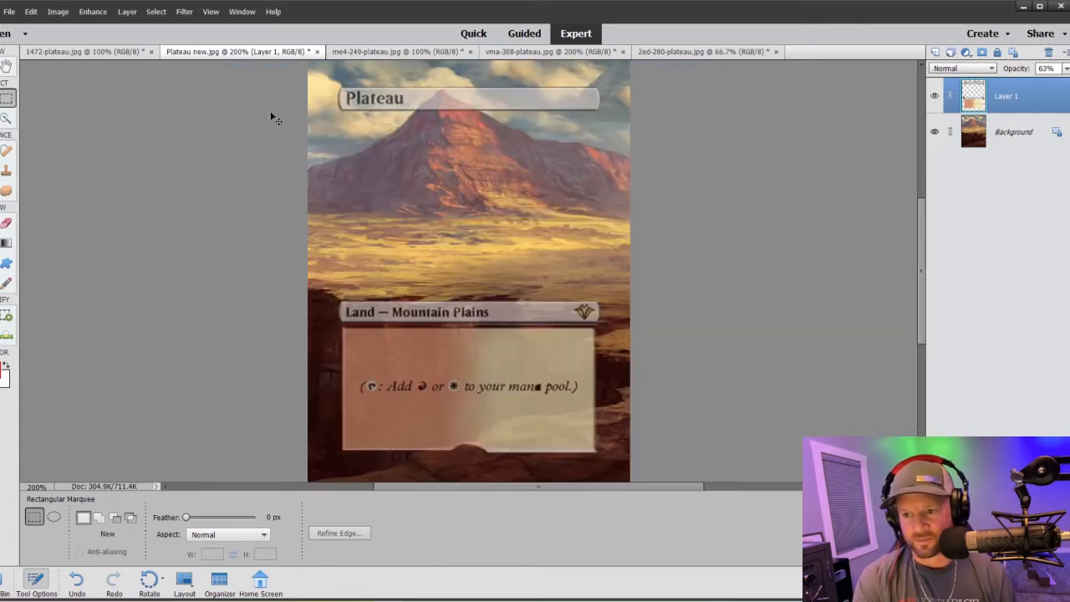
Step: Clone the mountain's slope up over the title bar on Layer 1 with a 9 px Clone Stamp brush to bring the peak forward
key(ctrl+plus)
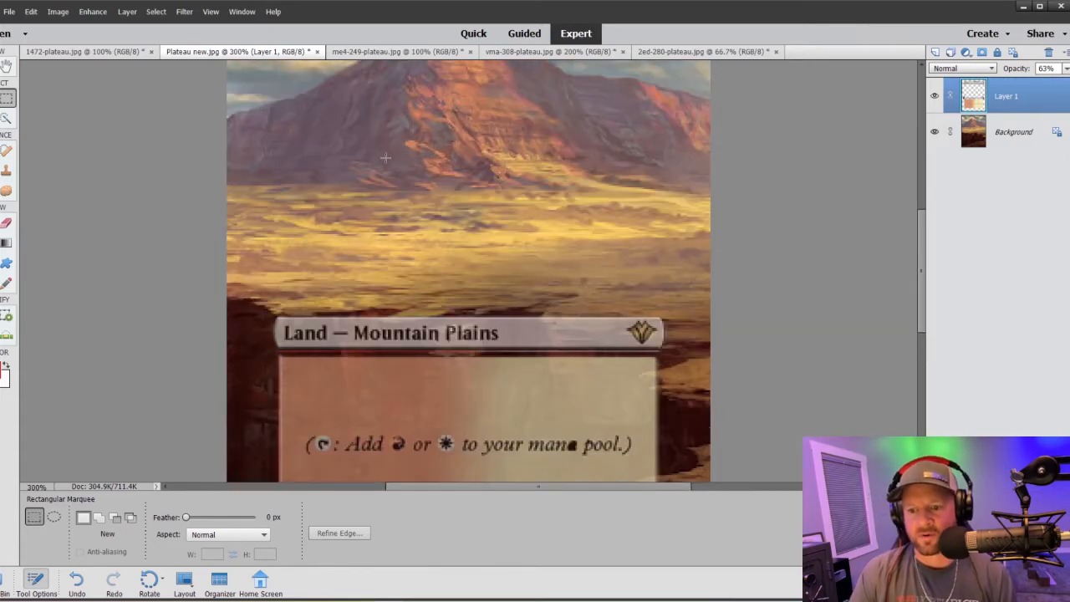
scroll(385, 158, up, 2)
scroll(385, 158, up, 2)
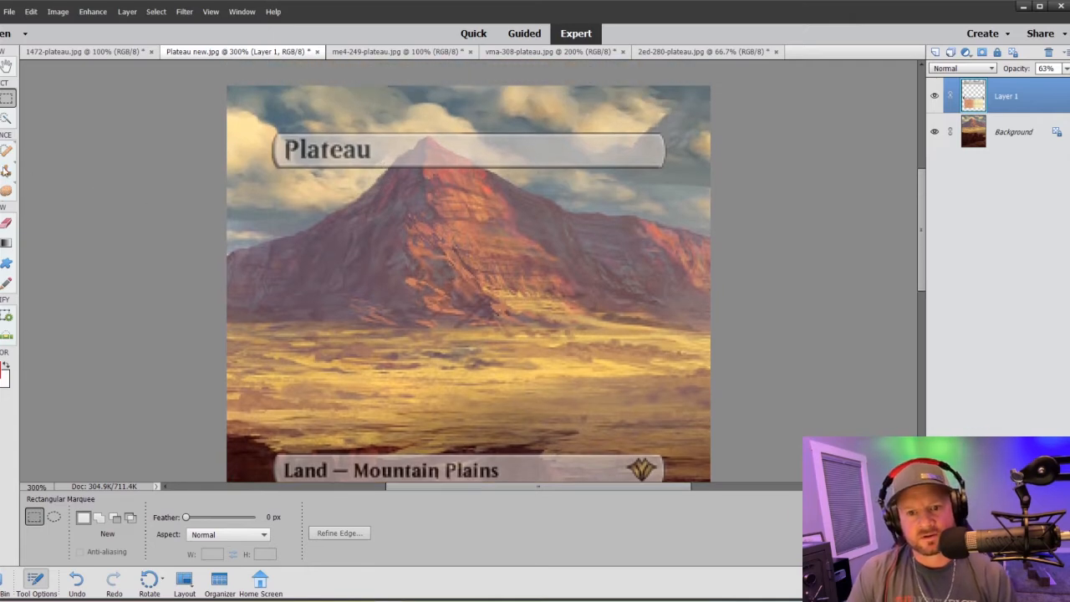
key(s)
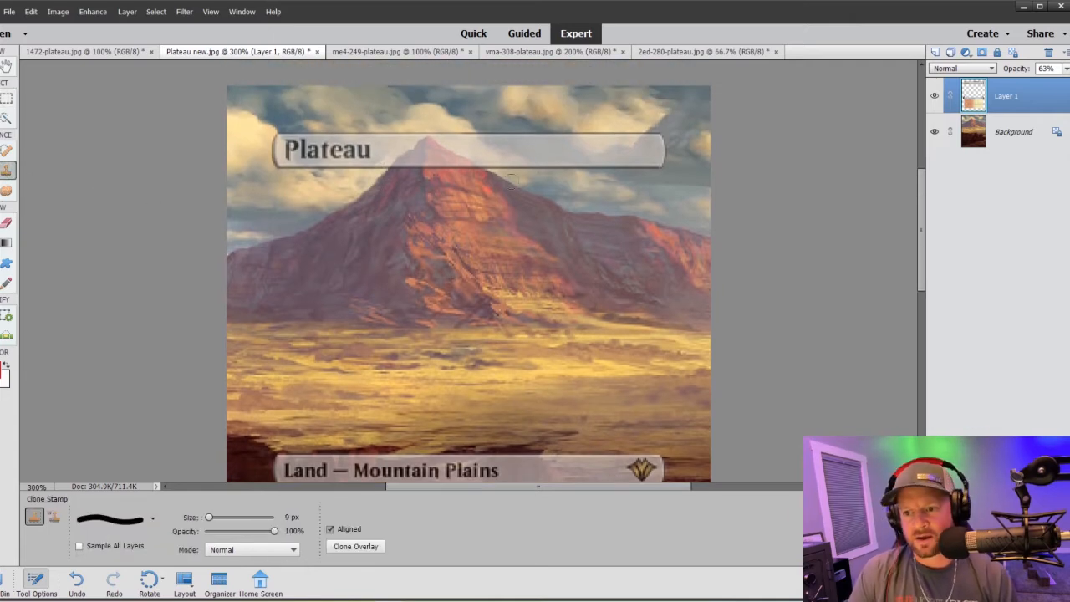
alt+click(398, 169)
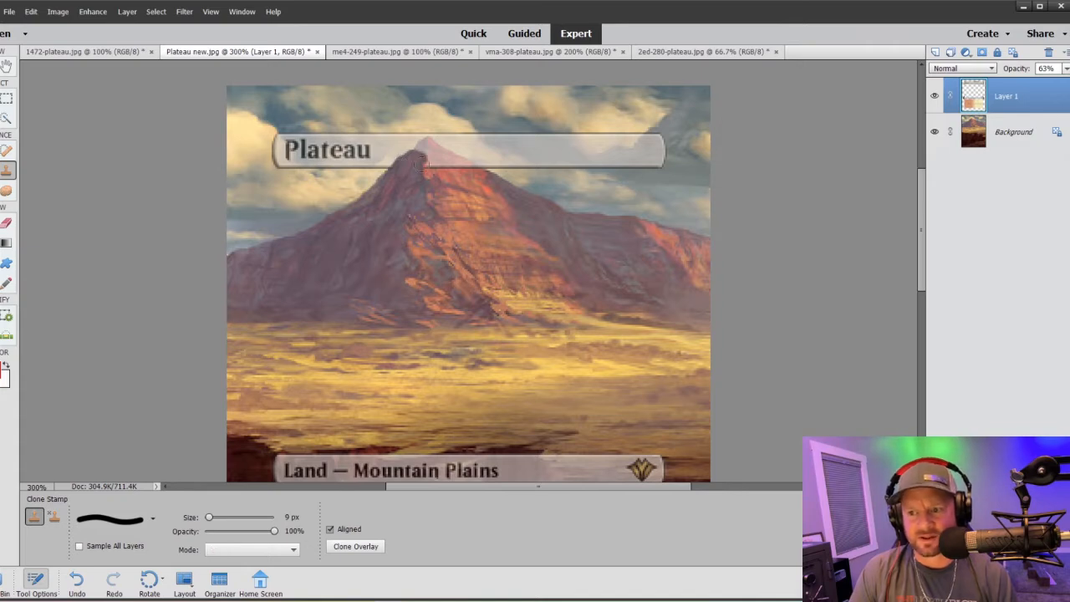
mouse_move(430, 151)
mouse_down()
mouse_move(455, 171)
mouse_move(427, 147)
mouse_up()
Step: Reduce the Clone Stamp size to 5 px and refine the peak's edges where they overlap the title bar
key(bracketleft)
key(bracketleft)
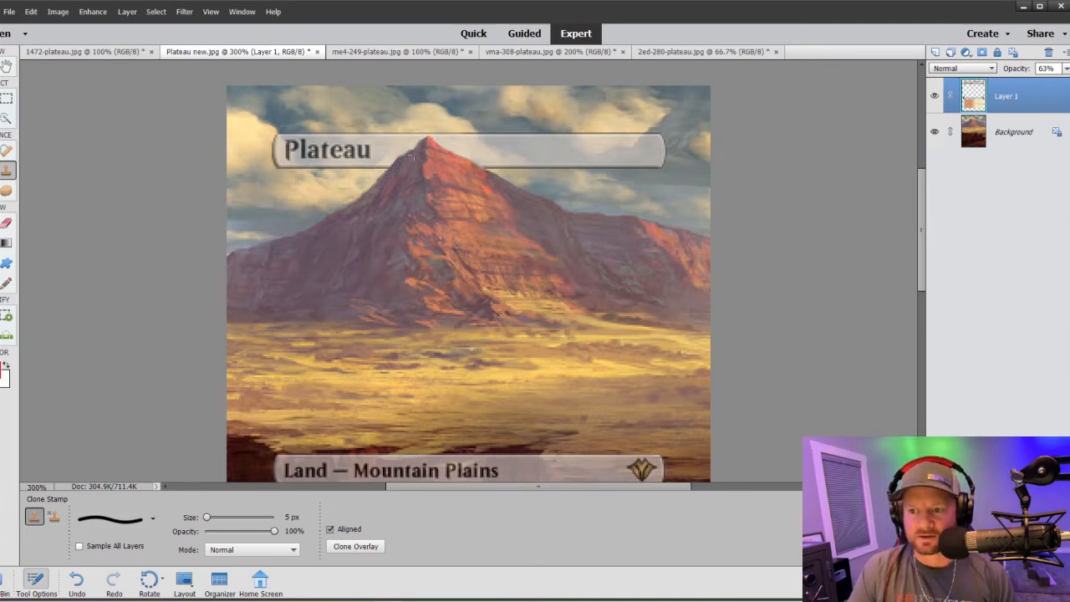
alt+click(404, 158)
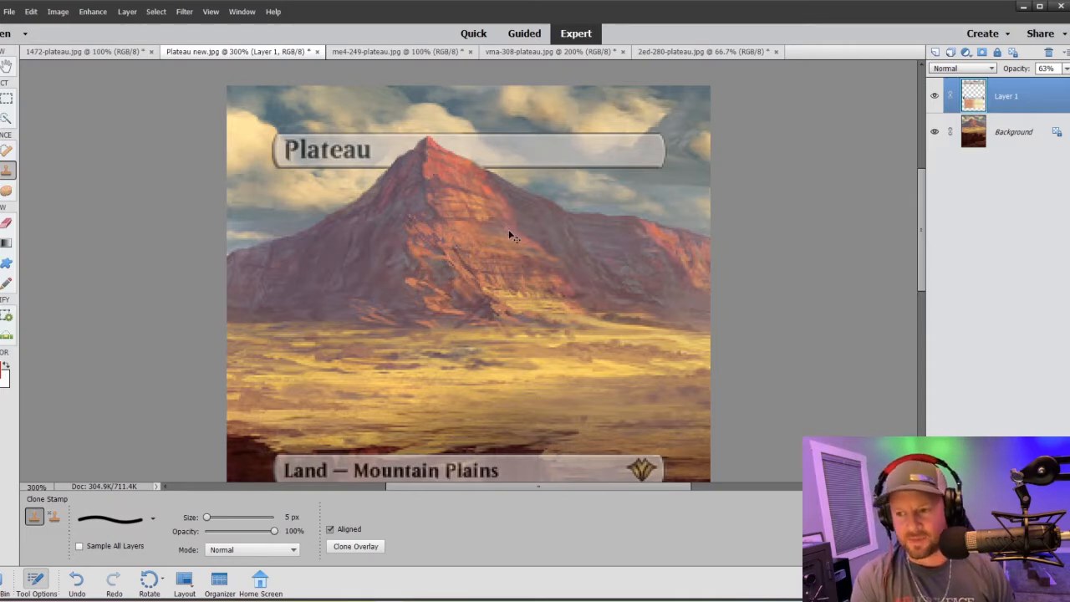
key(ctrl+minus)
key(ctrl+minus)
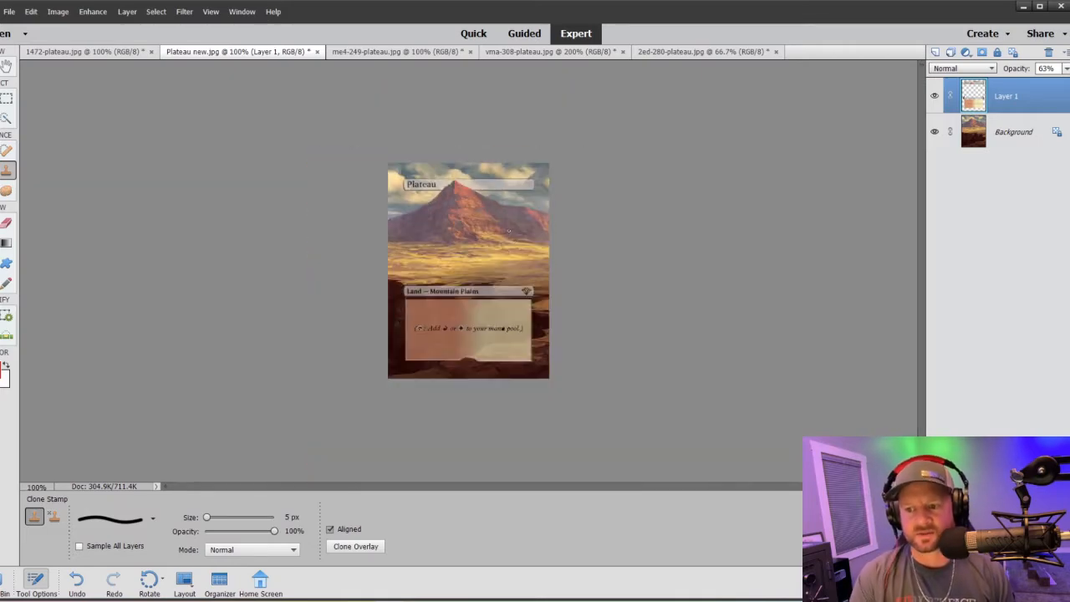
key(ctrl+plus)
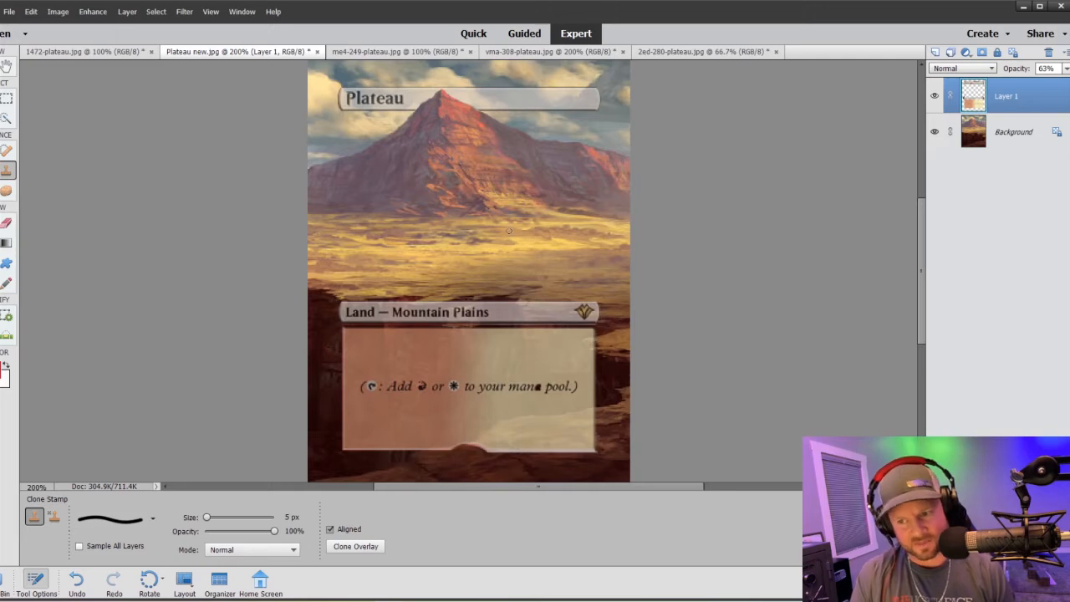
Step: Clone dark rock over the lower right edge of the text box on Layer 1 with a 25 px Clone Stamp brush
scroll(546, 303, down, 3)
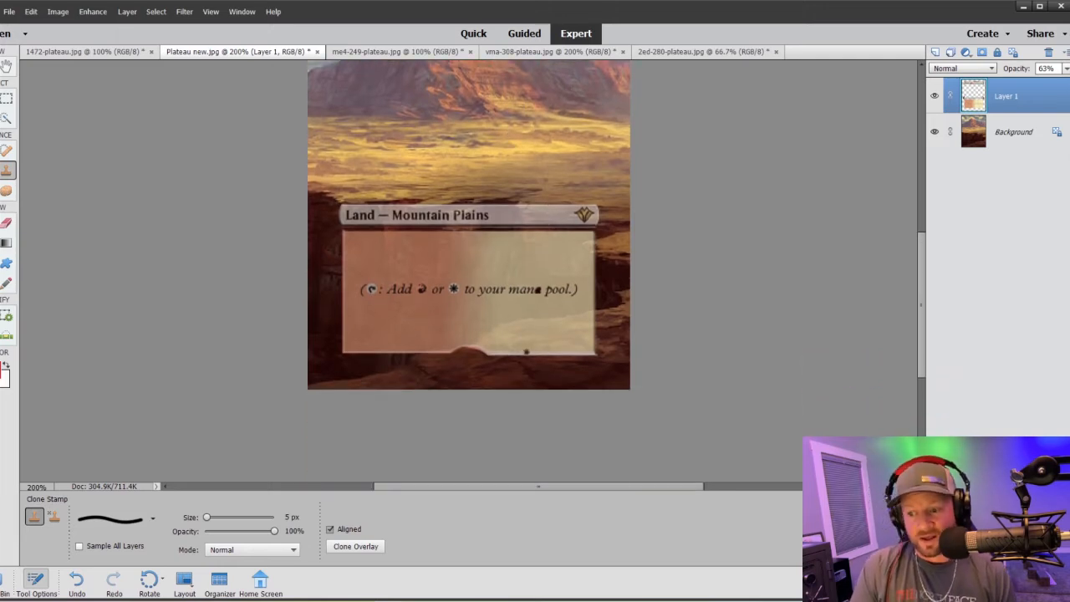
key(bracketright)
key(bracketright)
key(bracketright)
key(bracketright)
key(bracketright)
key(bracketright)
key(bracketright)
key(bracketright)
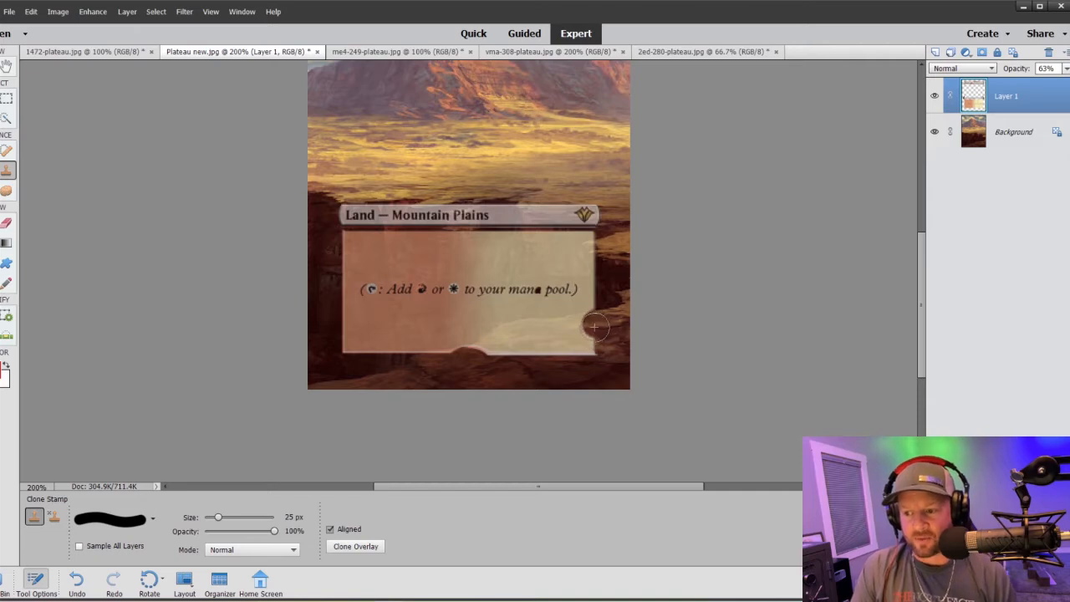
mouse_move(595, 325)
mouse_down()
mouse_move(558, 348)
mouse_move(576, 351)
mouse_move(597, 330)
mouse_move(582, 332)
mouse_move(589, 323)
mouse_move(568, 340)
mouse_move(578, 330)
mouse_move(473, 364)
mouse_move(504, 341)
mouse_up()
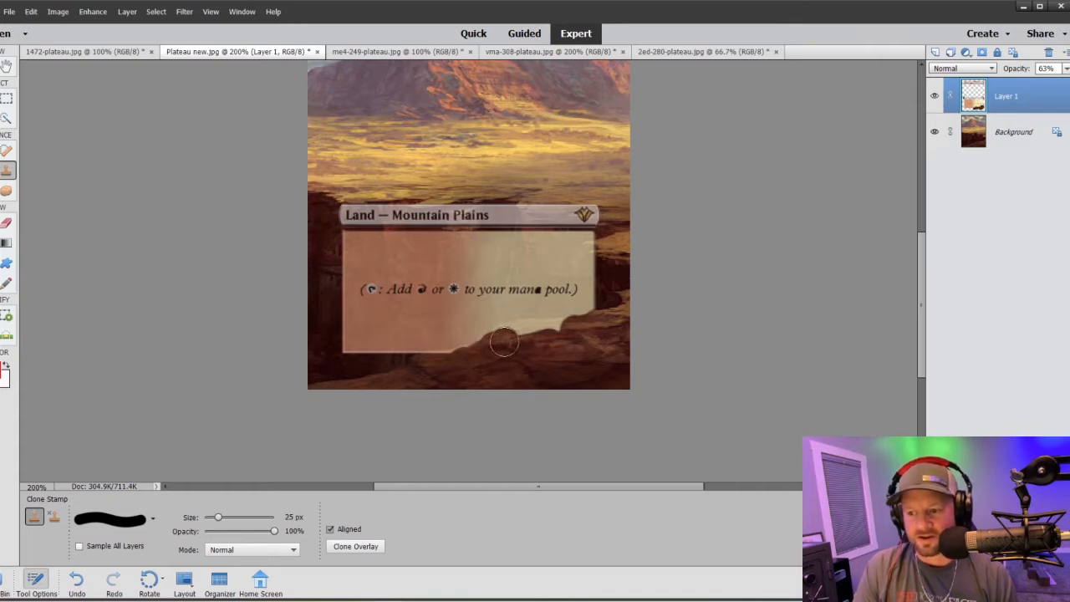
Step: Reduce the Clone Stamp size to 9 px and smooth the rock ridge where it overlaps the text box
key(bracketleft)
key(bracketleft)
key(bracketleft)
key(bracketleft)
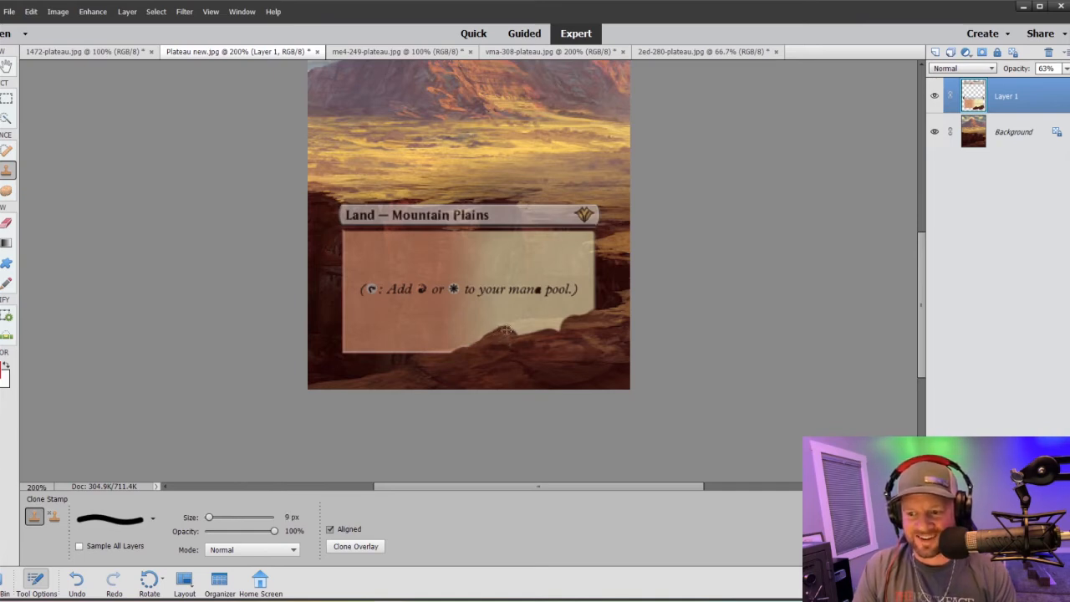
alt+click(506, 329)
drag(512, 329, 565, 327)
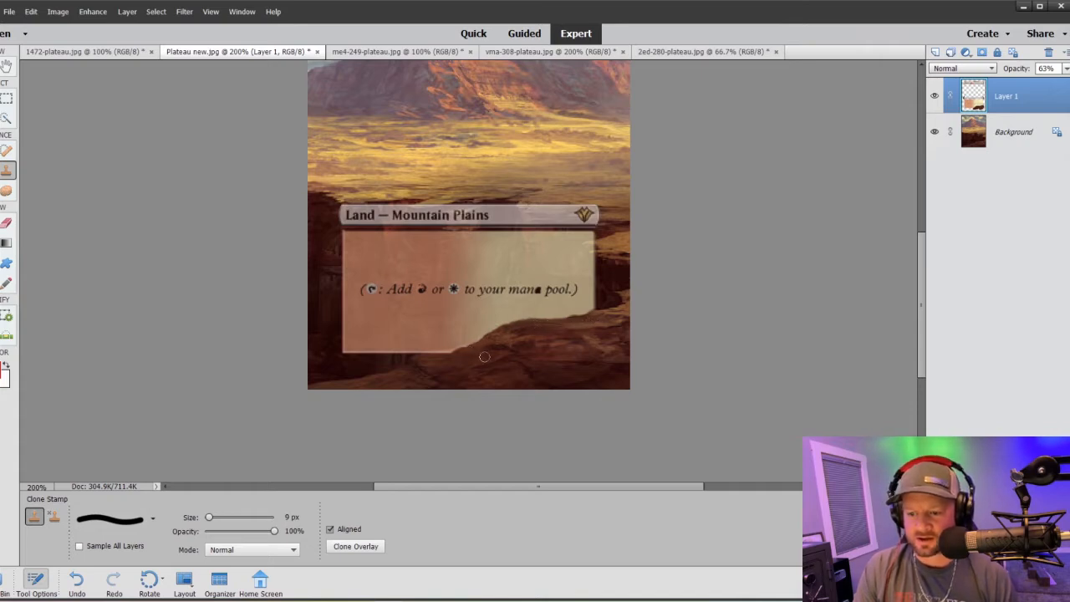
Step: Raise the opacity of Layer 1 to 76%
key(ctrl+minus)
key(ctrl+equal)
key(ctrl+equal)
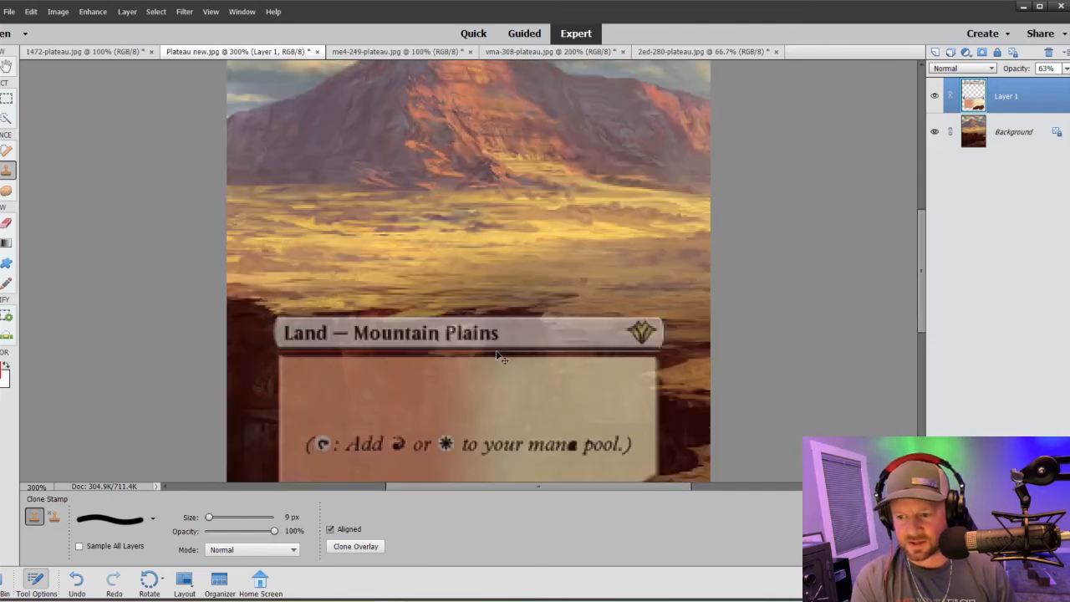
scroll(497, 351, down, 5)
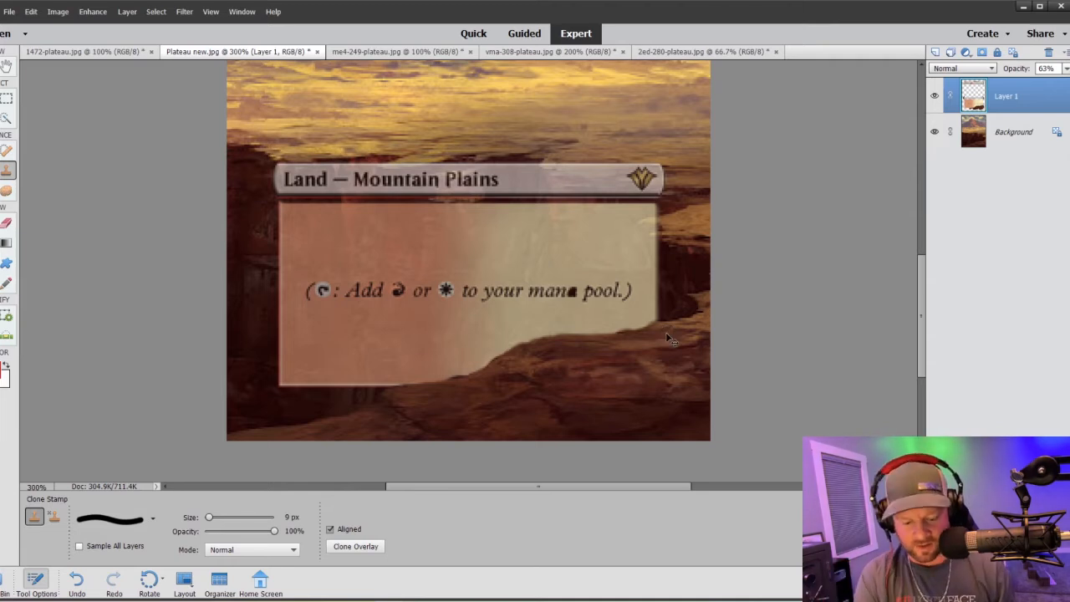
key(ctrl+minus)
key(ctrl+minus)
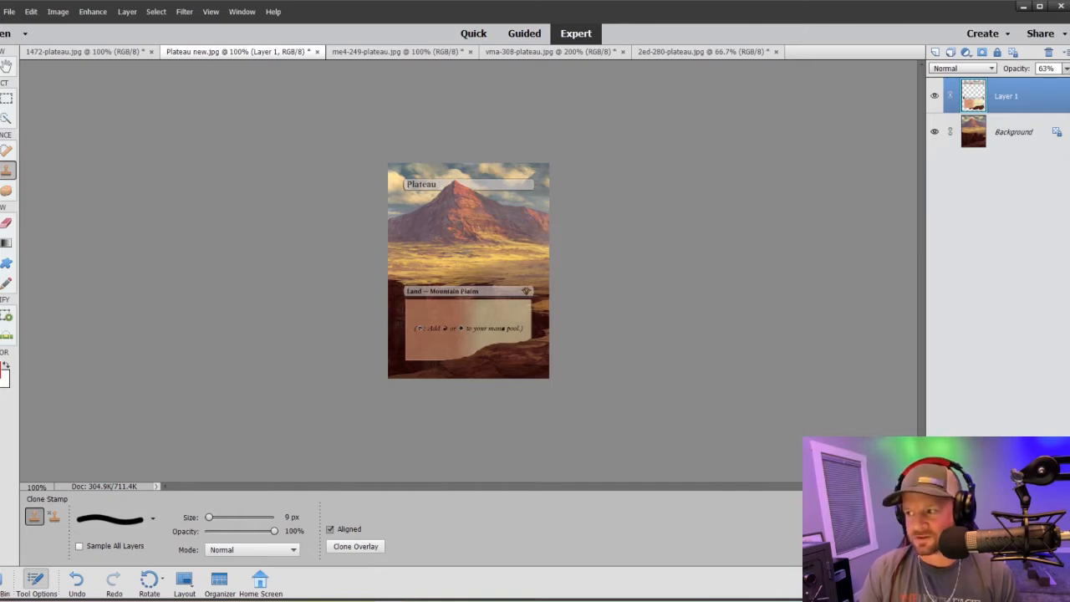
click(1066, 68)
drag(1046, 83, 1053, 86)
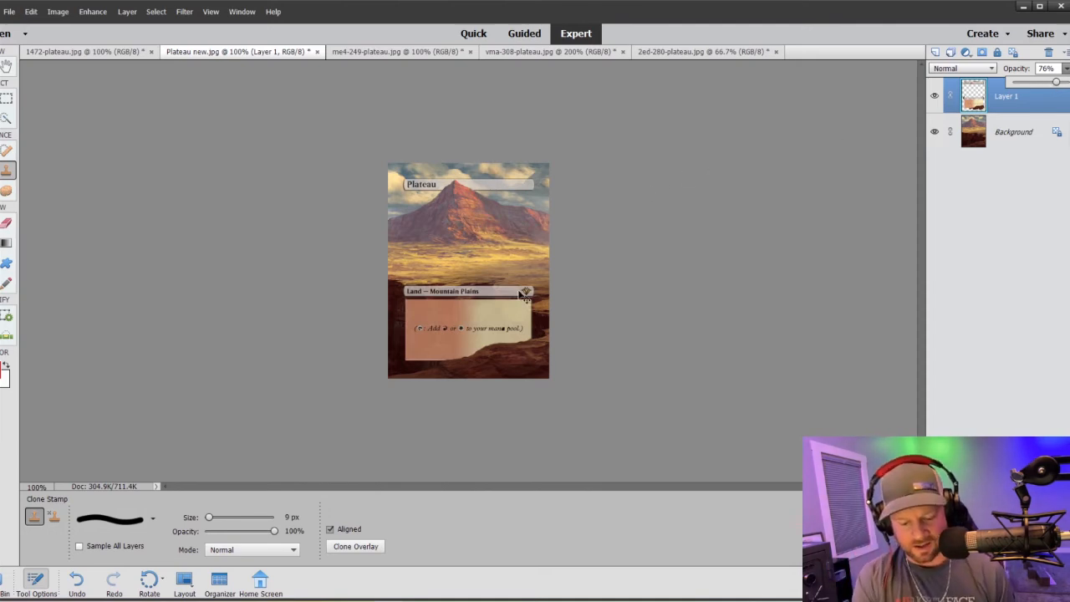
Step: Copy the striped text box from me4-249-plateau.jpg with a Quick Selection and paste it into Plateau new.jpg as a new layer
key(ctrl+equal)
key(ctrl+equal)
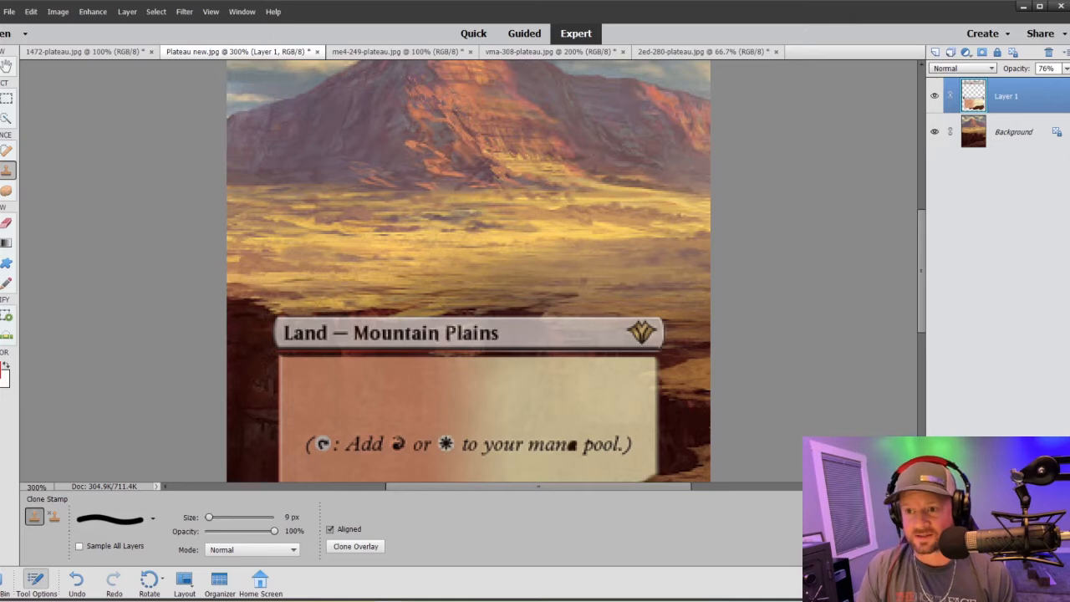
click(359, 52)
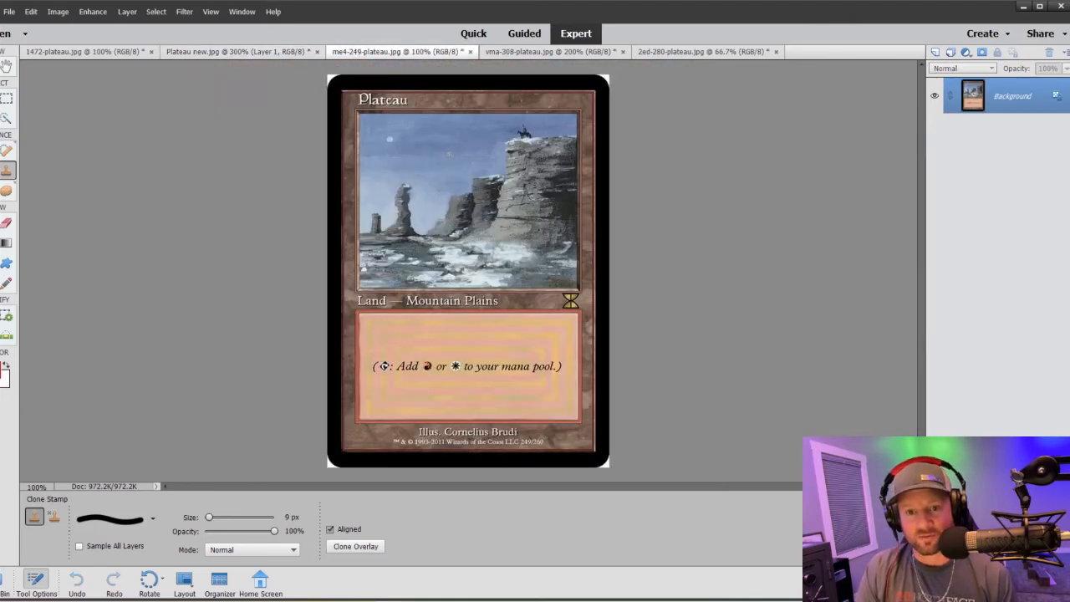
click(7, 118)
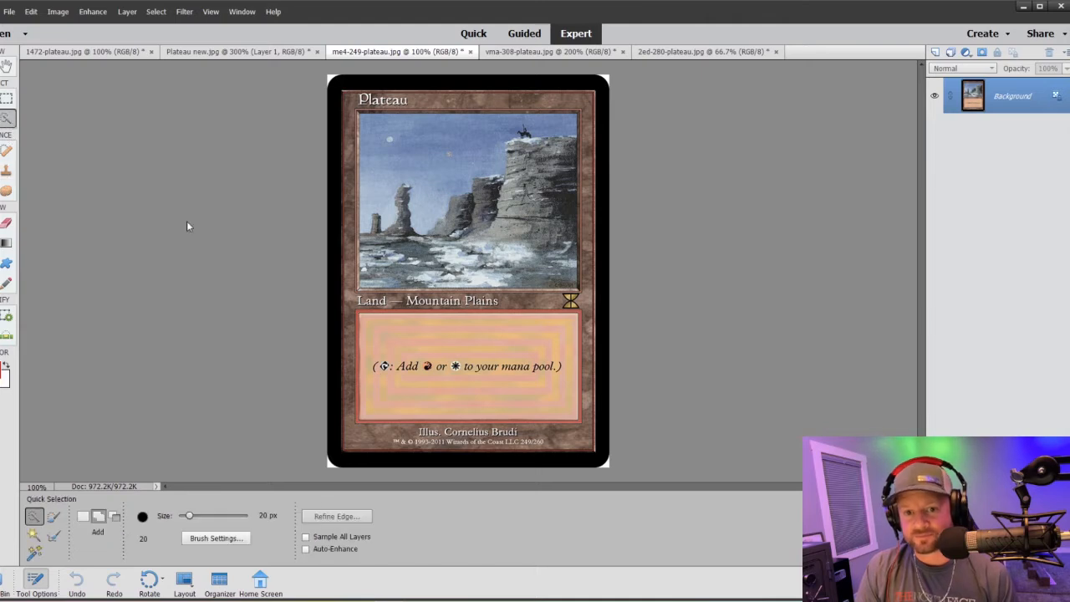
mouse_move(421, 333)
mouse_down()
mouse_move(380, 343)
mouse_move(539, 338)
mouse_move(535, 350)
mouse_up()
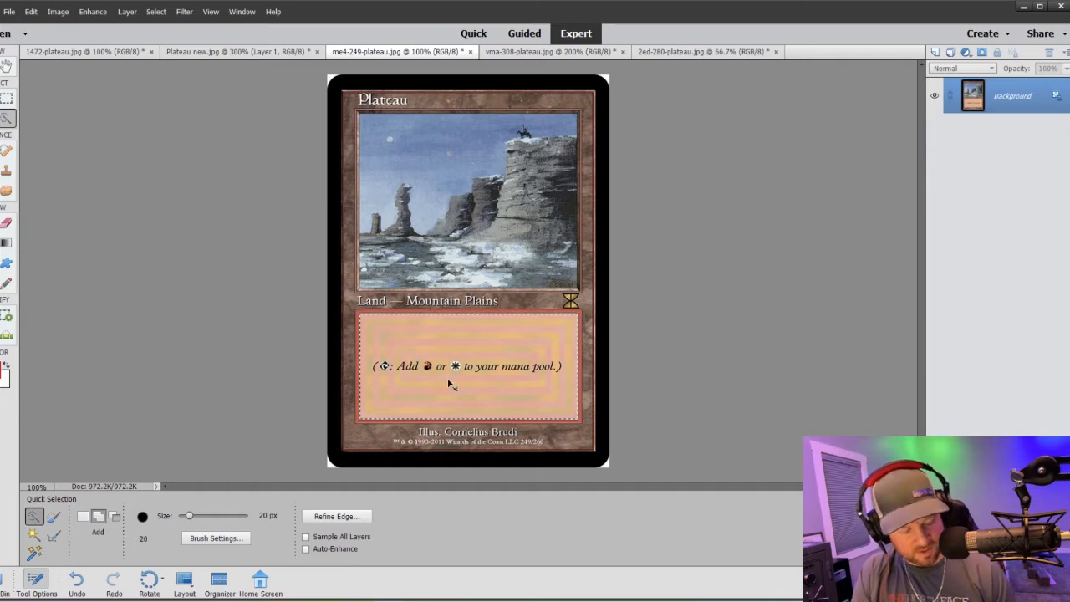
click(247, 53)
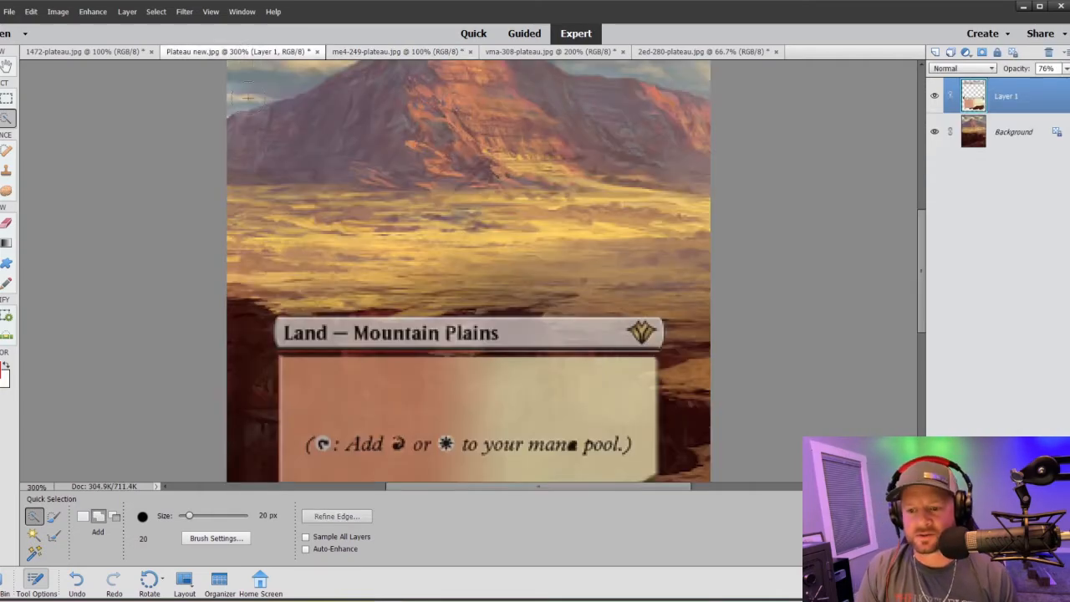
key(ctrl+minus)
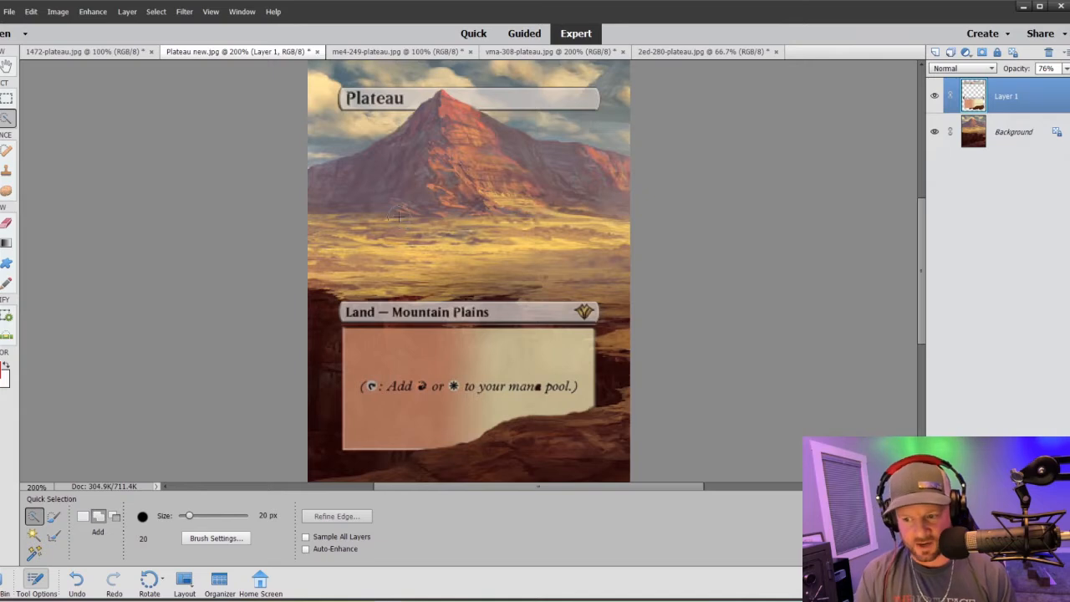
key(ctrl+v)
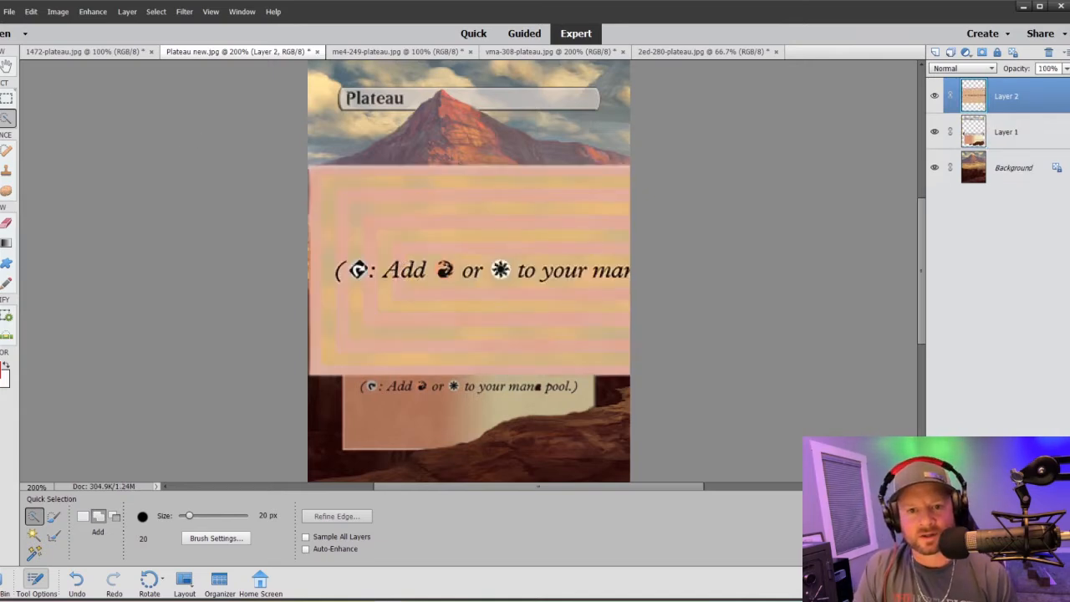
Step: Scale the pasted striped text box proportionally to 57.56% and position it exactly over the existing text box
key(v)
drag(307, 164, 418, 218)
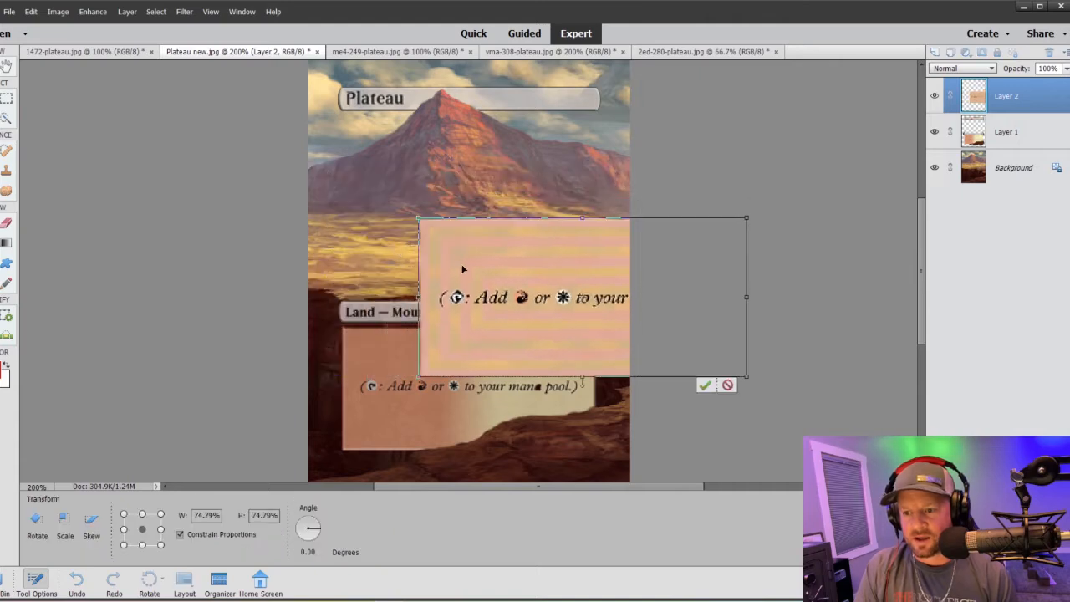
drag(488, 274, 411, 379)
drag(672, 328, 593, 366)
drag(517, 379, 503, 357)
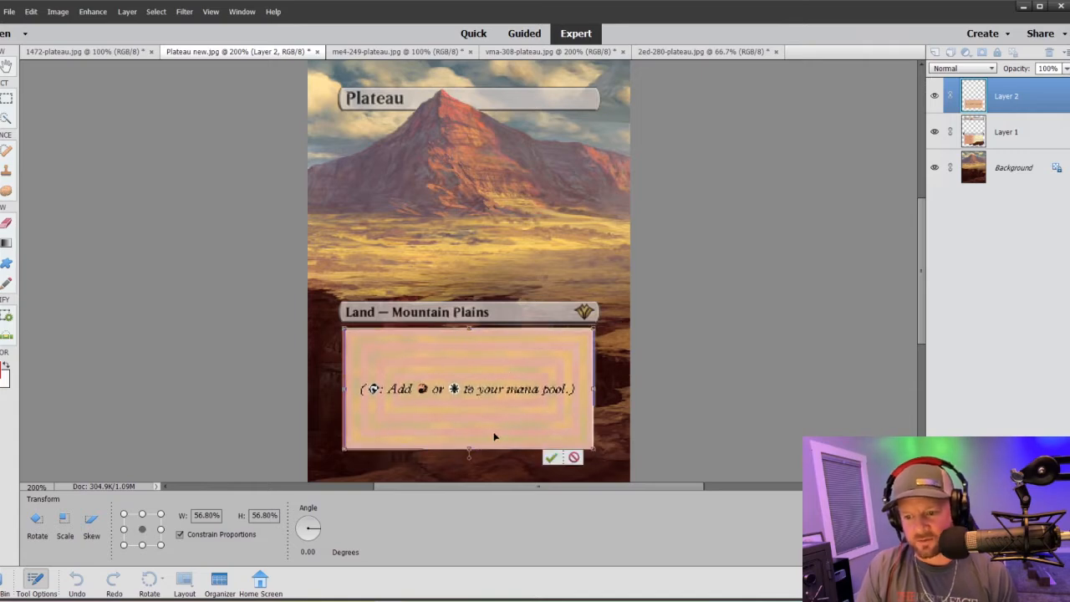
mouse_move(591, 447)
mouse_down()
mouse_move(579, 440)
mouse_move(594, 443)
mouse_up()
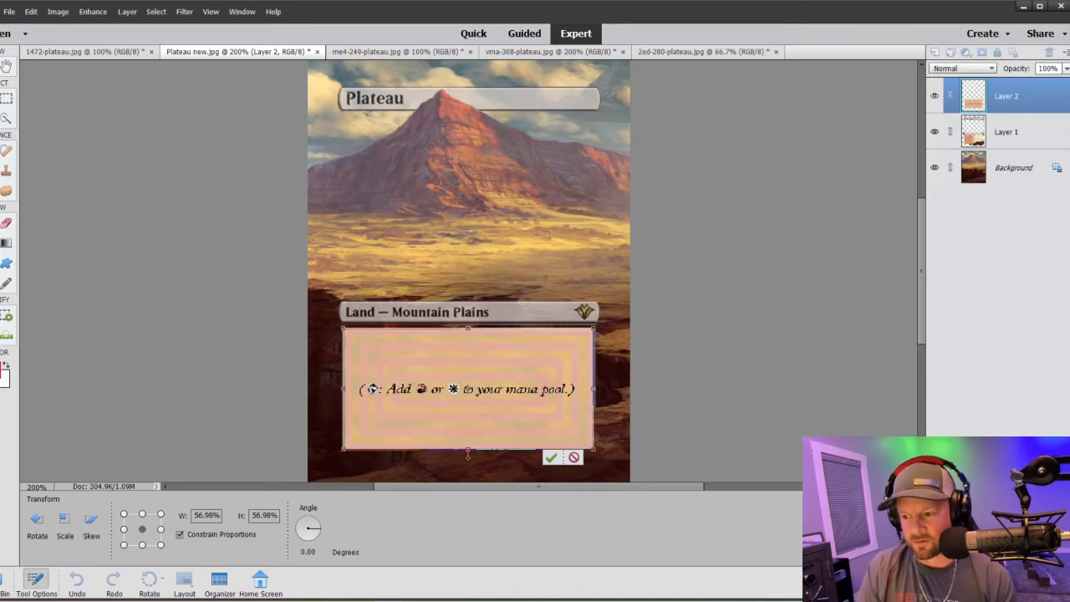
drag(592, 330, 595, 327)
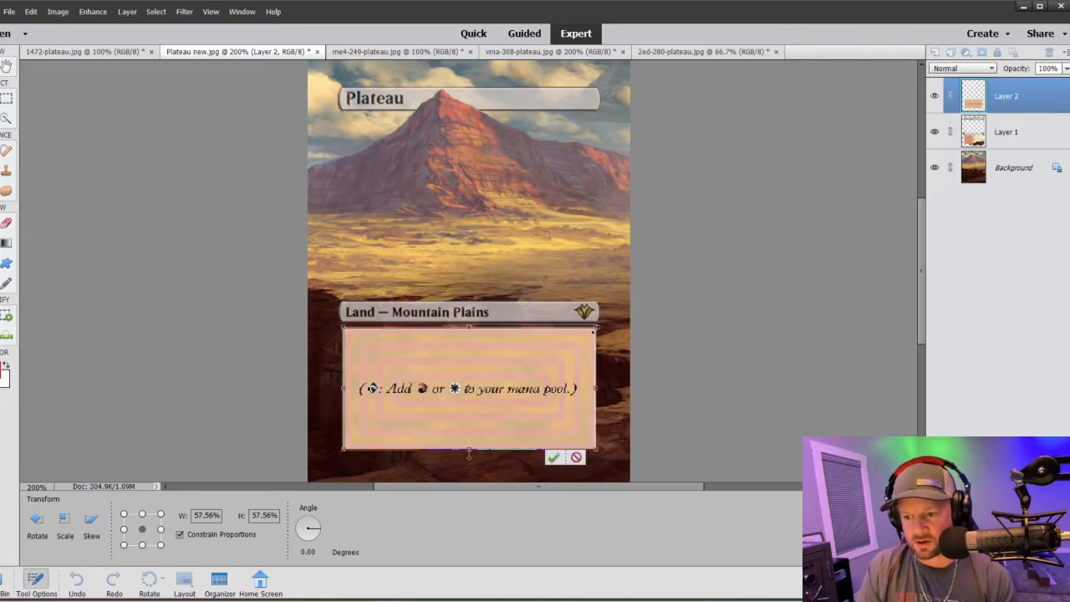
click(553, 463)
click(627, 399)
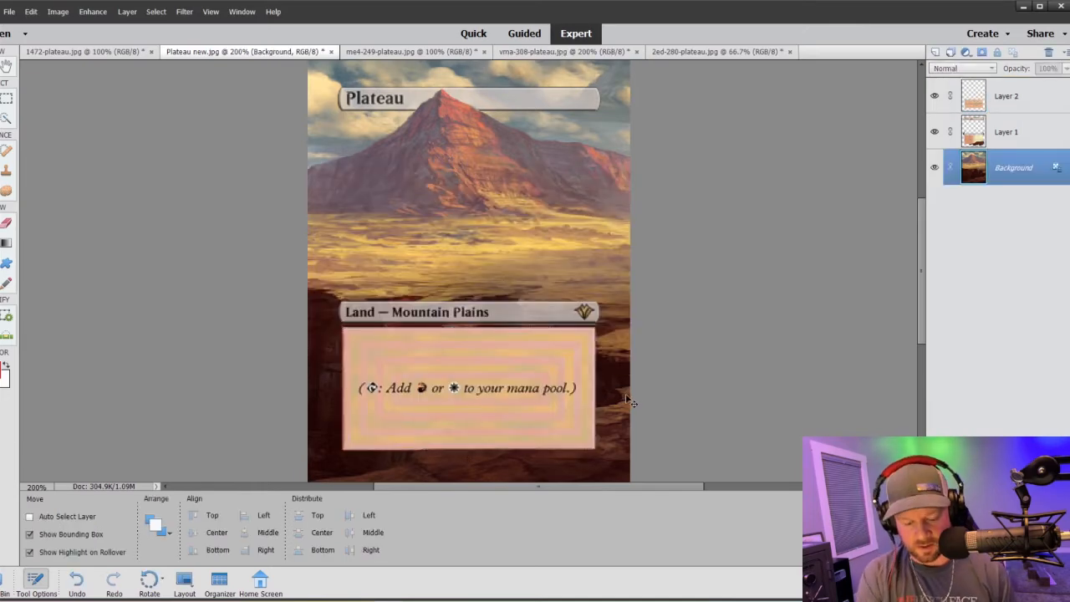
key(ctrl+minus)
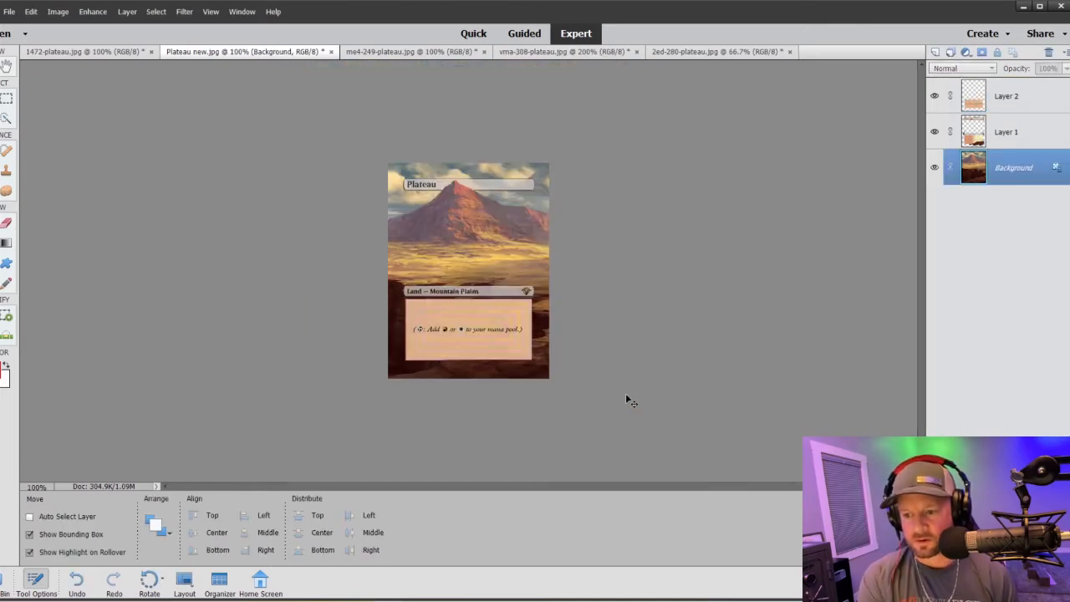
key(ctrl+plus)
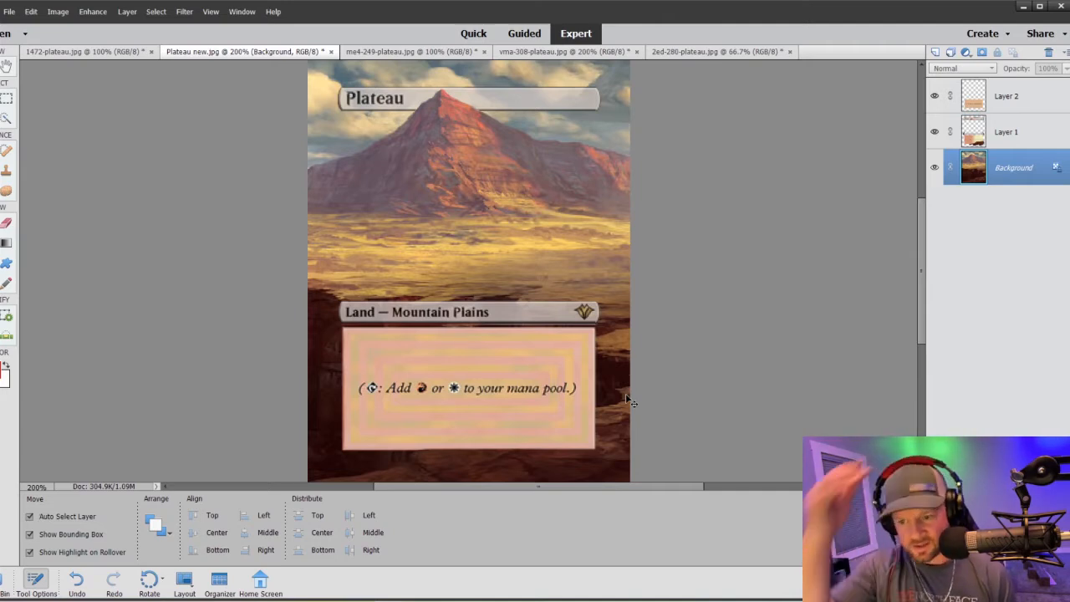
Step: Make Layer 1 active and switch to the Rectangular Marquee tool for the gap below the type bar
key(ctrl+equal)
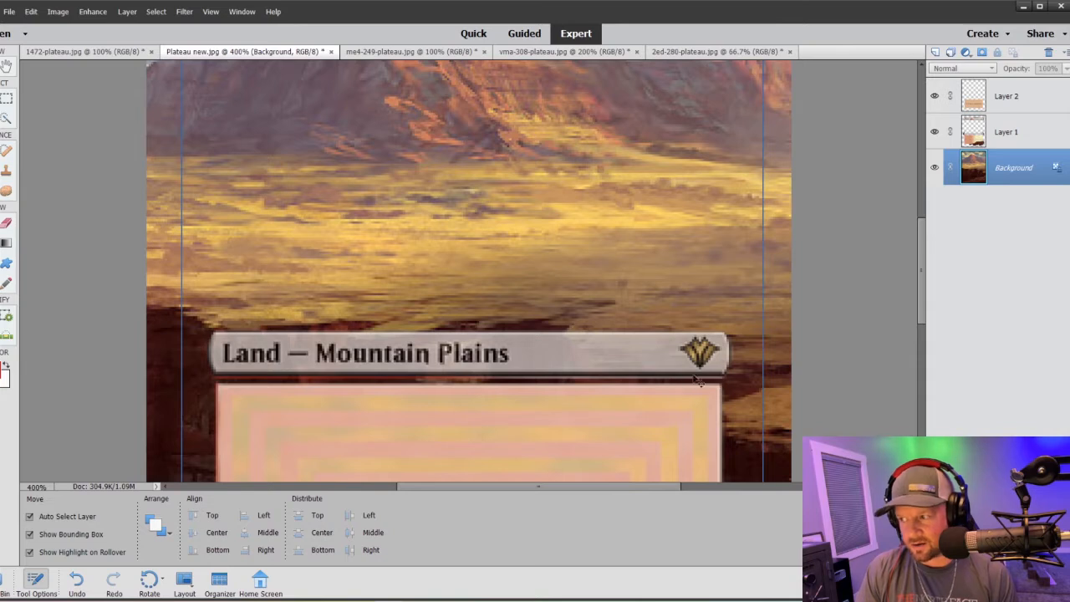
click(987, 141)
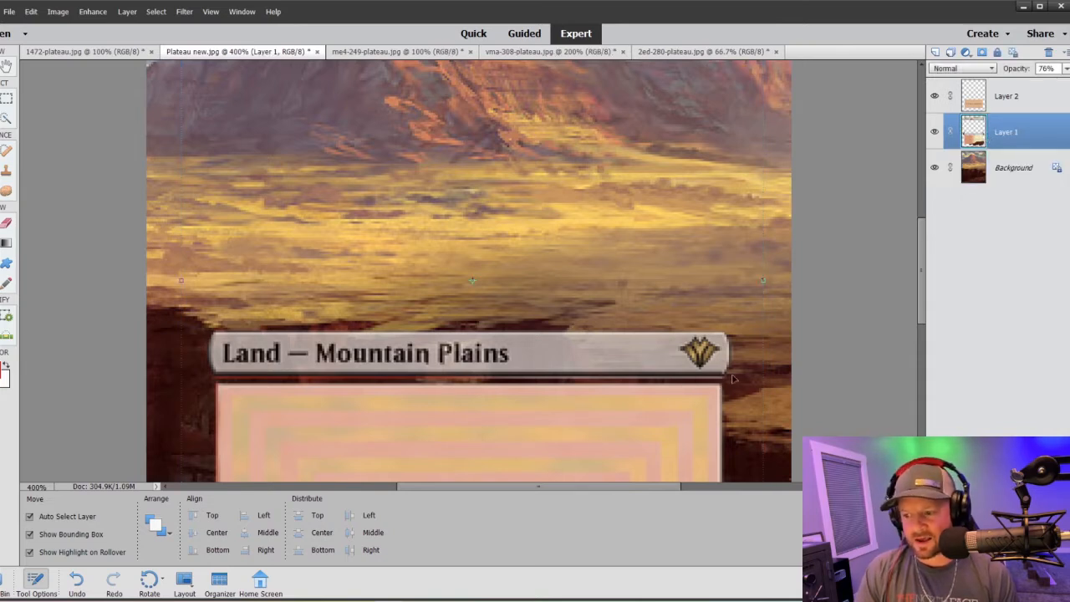
click(8, 99)
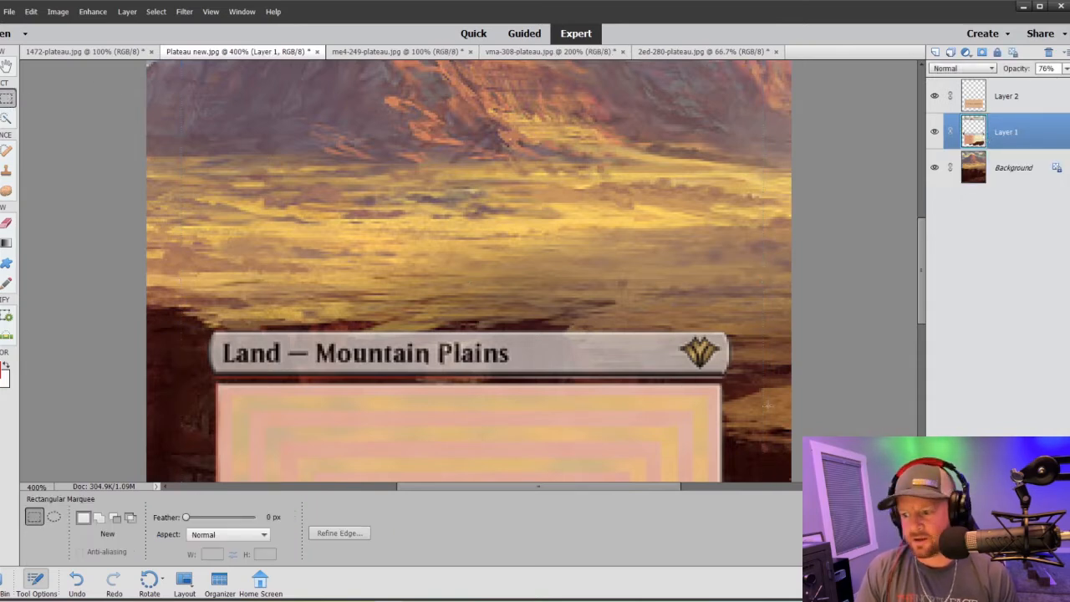
drag(757, 385, 192, 371)
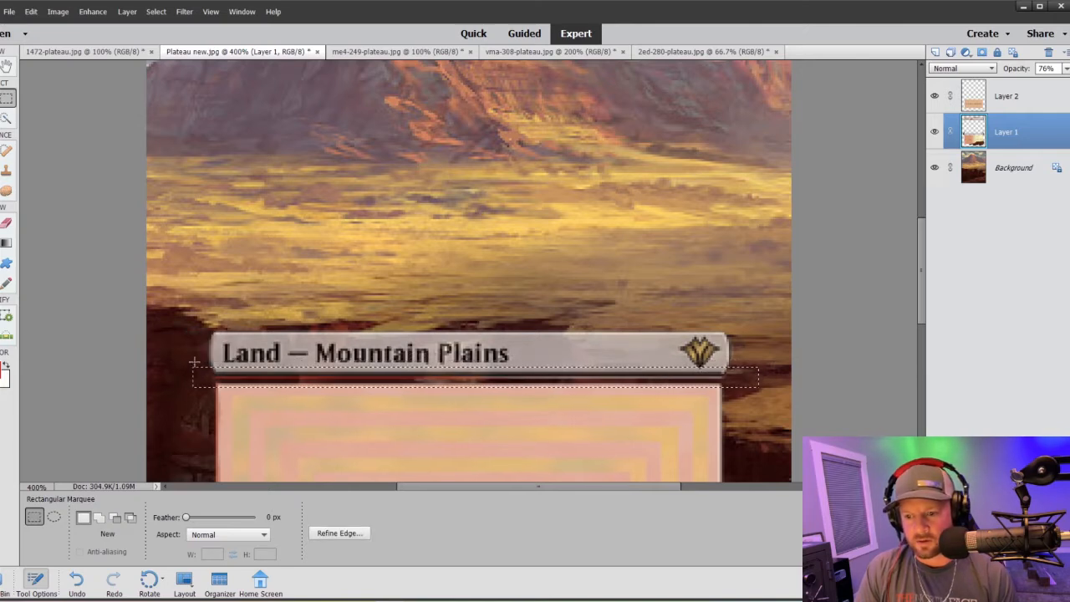
right_click(291, 381)
click(318, 389)
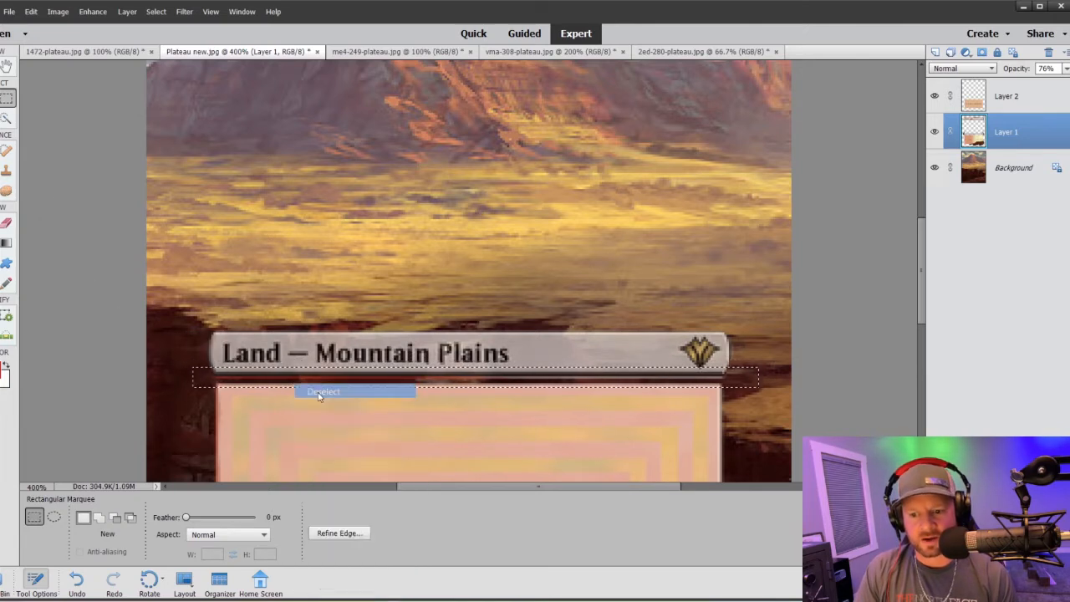
drag(205, 374, 281, 376)
click(760, 403)
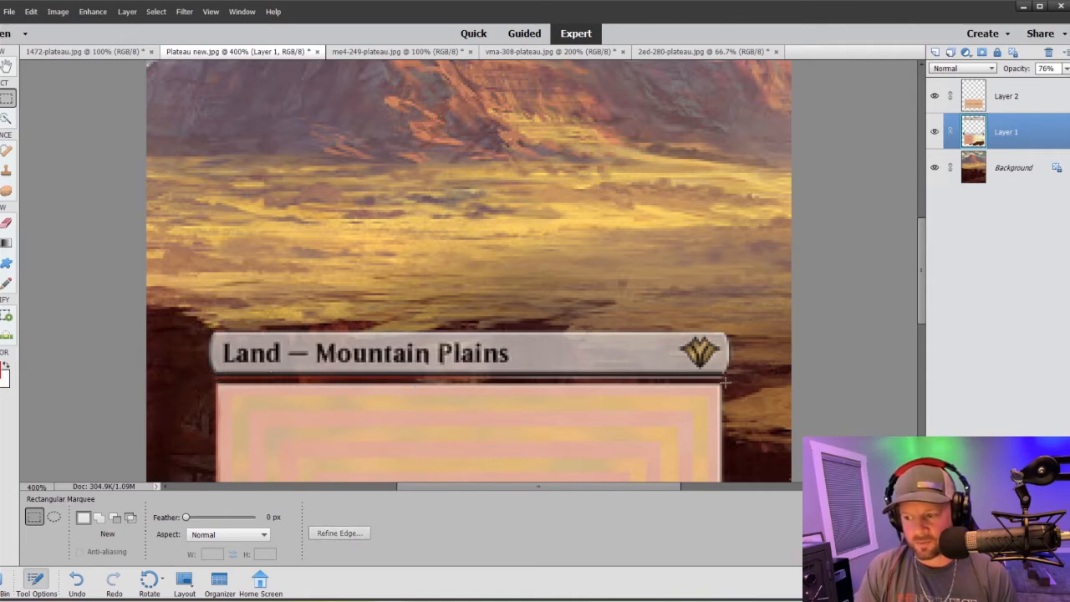
Step: Select the thin gap between type bar and text box, clone the artwork along it with the 9 px Clone Stamp, and deselect
drag(725, 382, 199, 375)
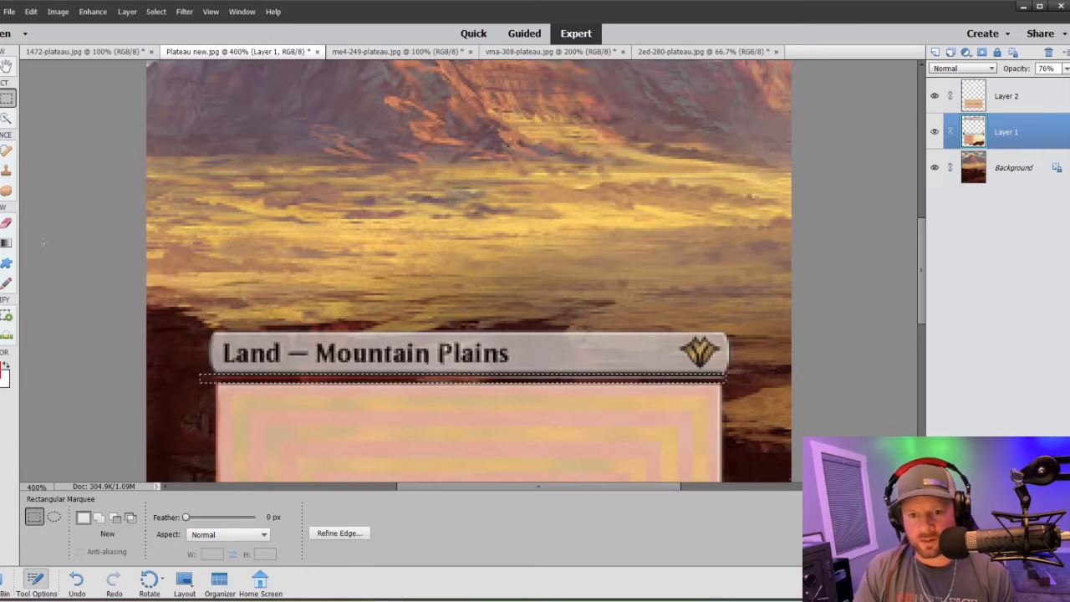
click(6, 172)
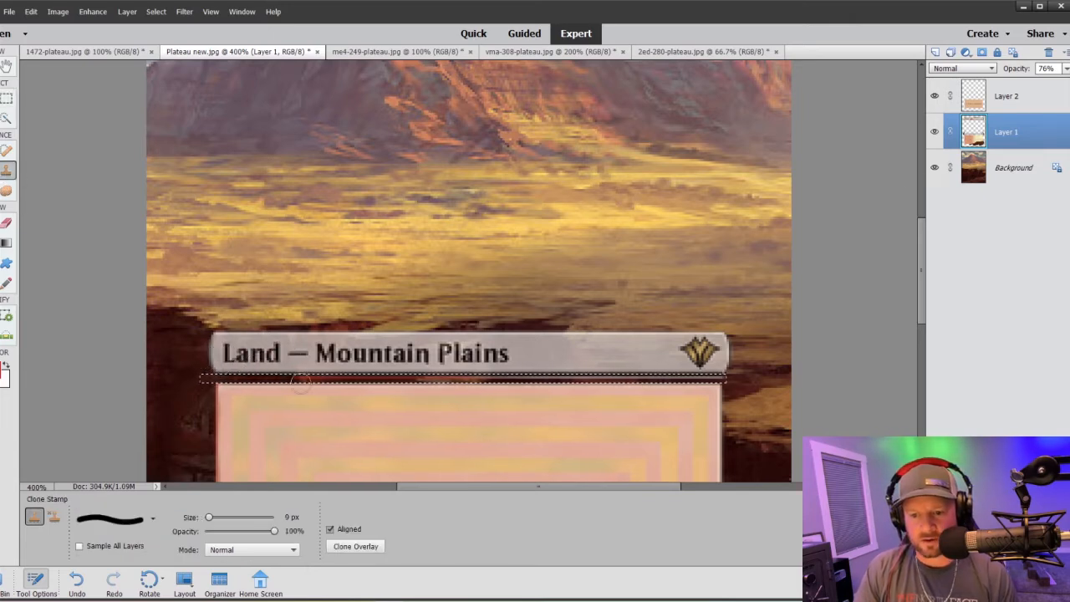
drag(301, 382, 736, 381)
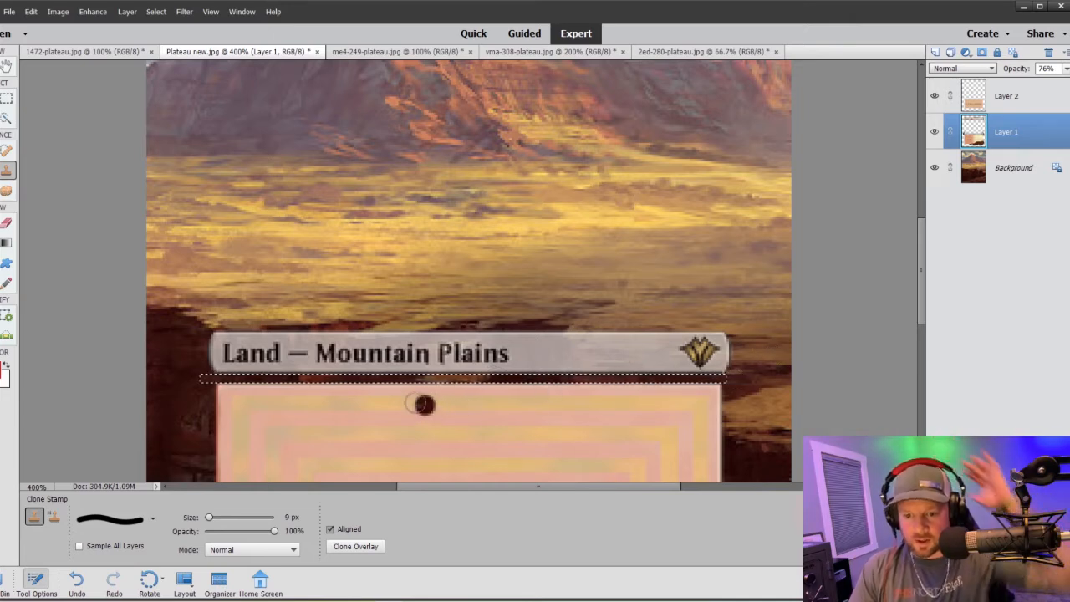
key(m)
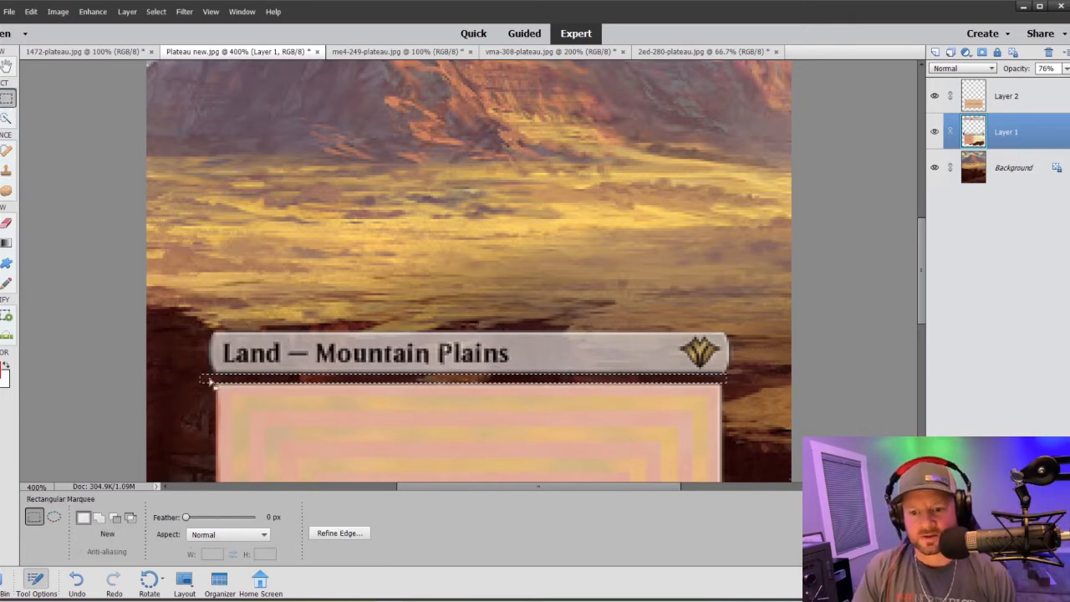
right_click(210, 381)
click(236, 385)
scroll(640, 357, down, 2)
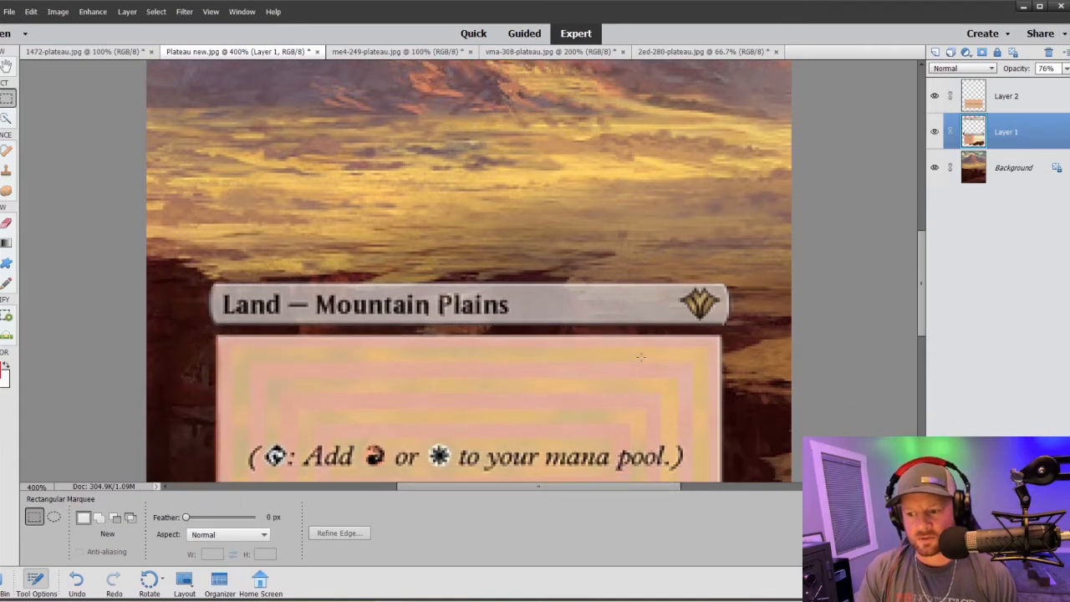
scroll(640, 357, down, 5)
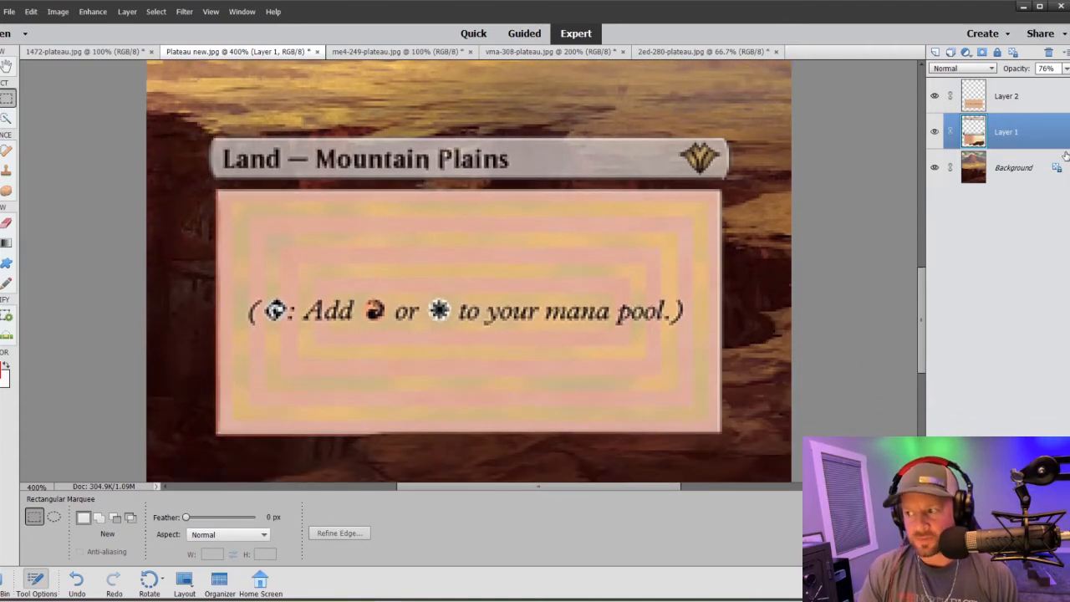
Step: Lower the opacity of Layer 2, the striped text box, to 48%
click(1009, 101)
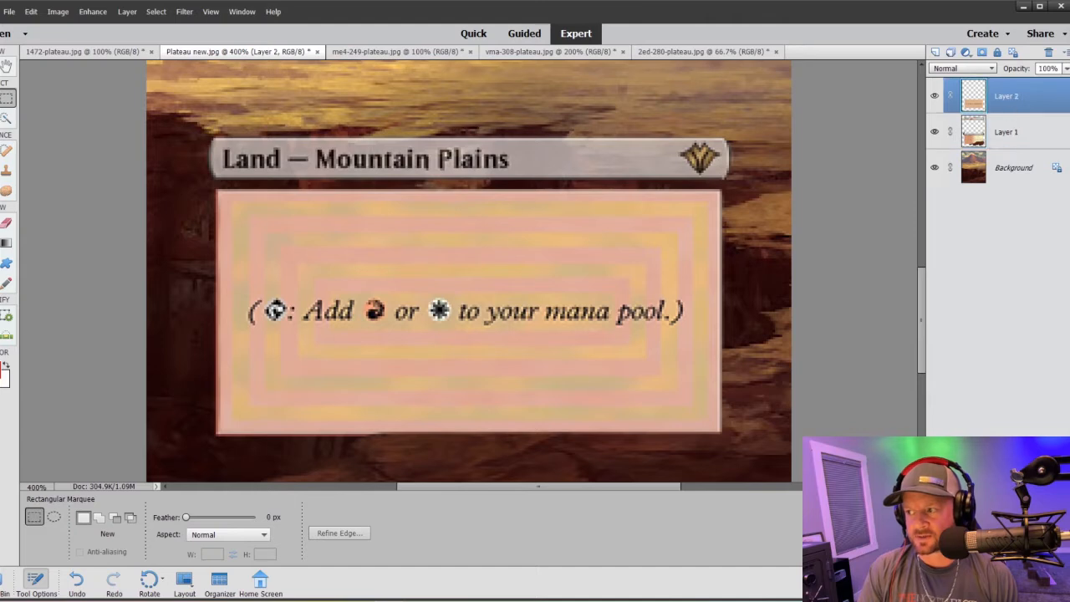
click(1066, 68)
drag(1047, 83, 1039, 83)
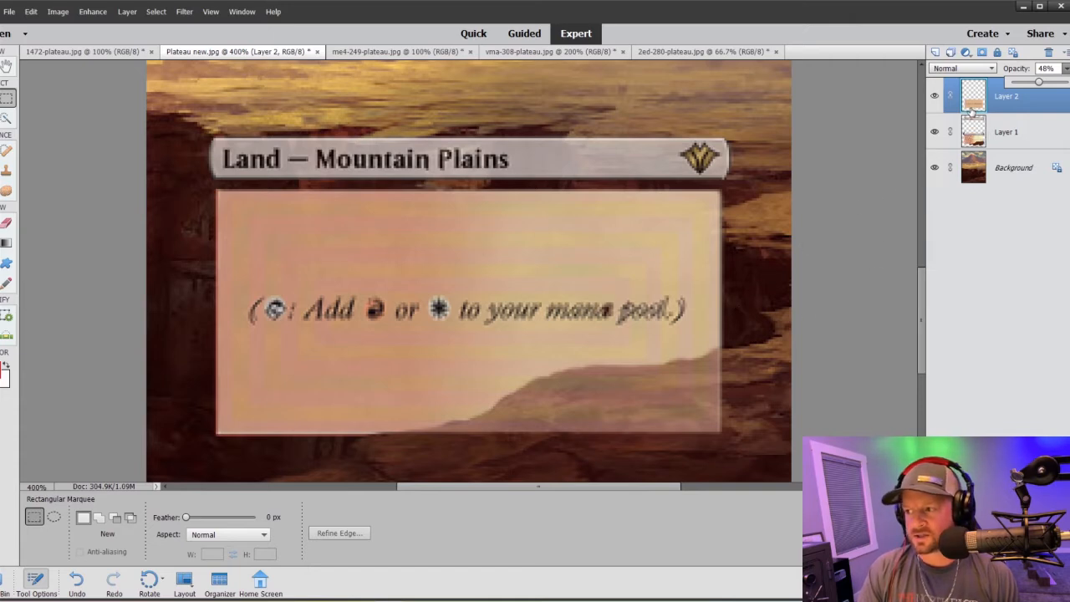
Step: Clone dark canyon artwork over the old text box on Layer 1 using a 35 px Clone Stamp
click(6, 171)
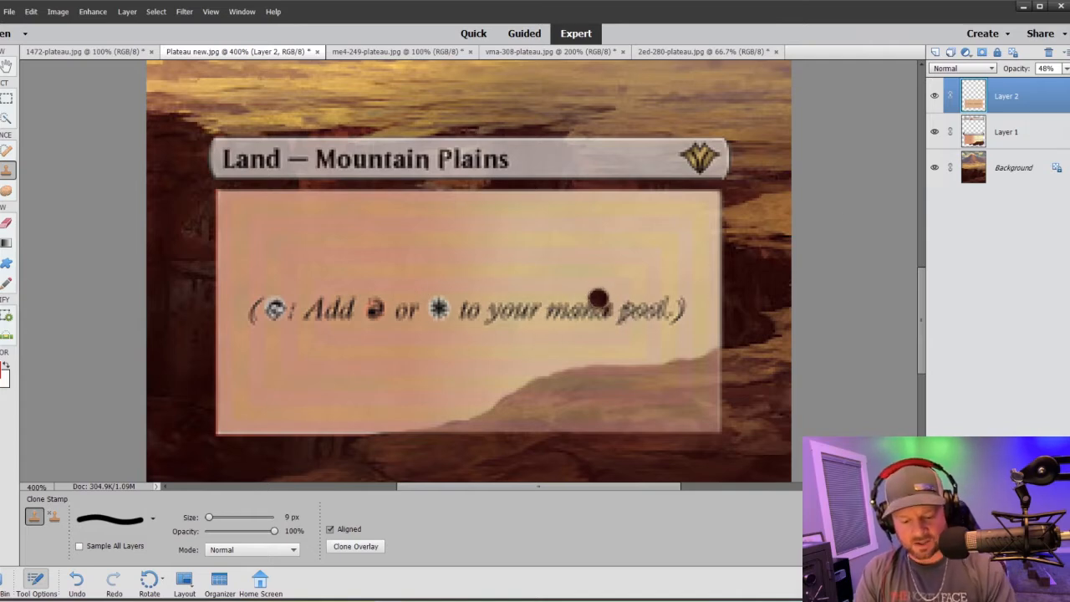
key(bracketright)
key(bracketright)
key(bracketright)
key(bracketright)
key(bracketright)
key(bracketright)
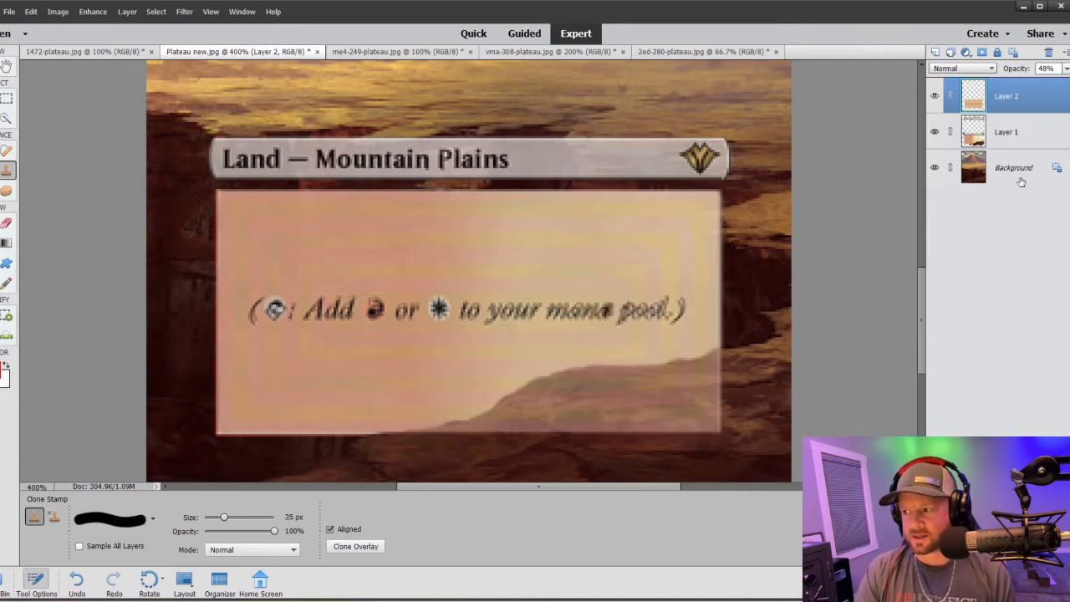
click(986, 138)
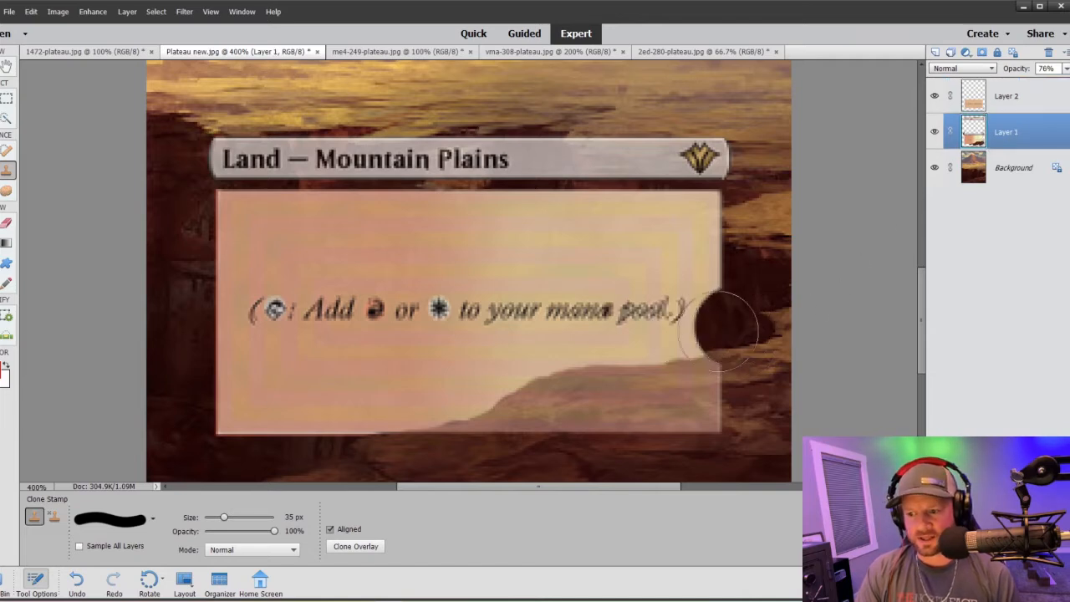
mouse_move(736, 311)
mouse_down()
mouse_move(253, 388)
mouse_move(526, 469)
mouse_move(184, 351)
mouse_move(729, 315)
mouse_move(193, 294)
mouse_move(727, 280)
mouse_move(251, 251)
mouse_move(191, 232)
mouse_move(288, 213)
mouse_move(477, 209)
mouse_move(570, 231)
mouse_move(685, 222)
mouse_move(731, 236)
mouse_move(611, 239)
mouse_up()
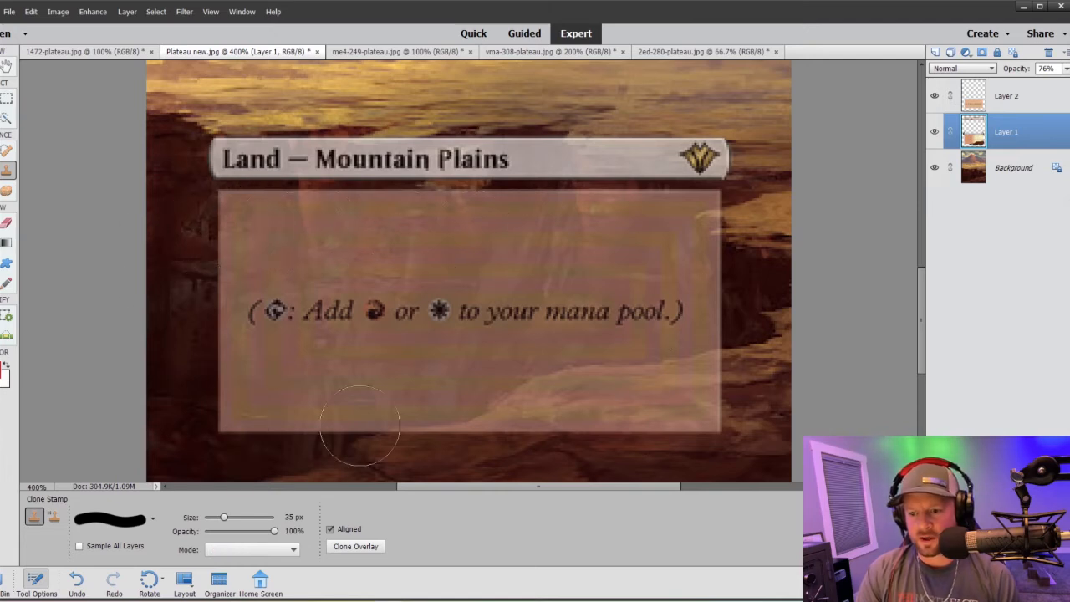
Step: Raise the opacity of Layer 2 to 76%
click(1014, 96)
click(1066, 69)
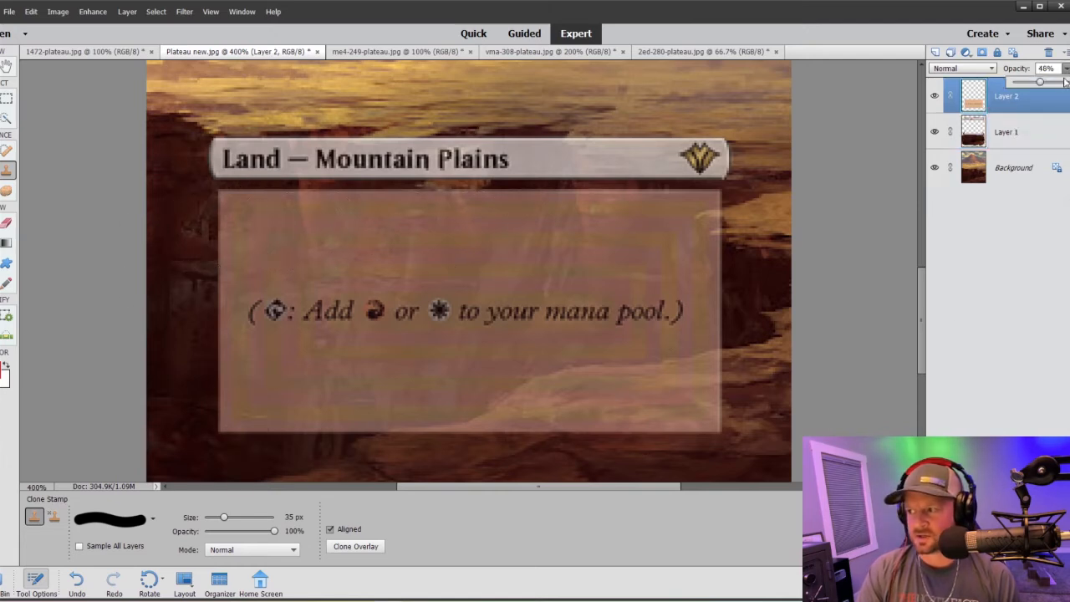
drag(1041, 81, 1057, 83)
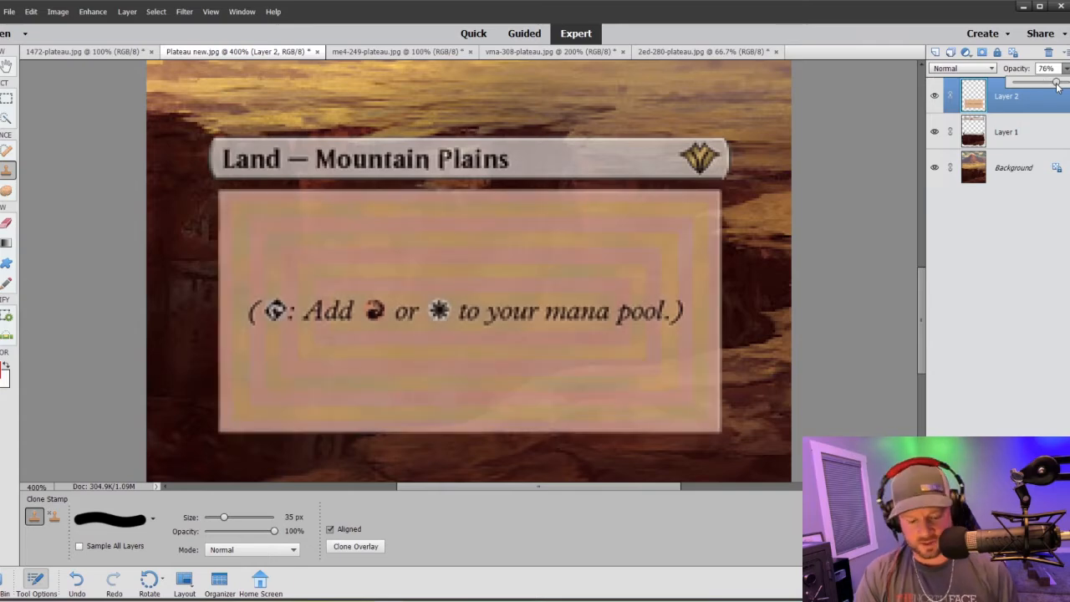
Step: Clone the rocky foreground over the lower-right part of the striped text box on Layer 2 with the 35 px Clone Stamp
key(ctrl+minus)
key(ctrl+minus)
key(ctrl+minus)
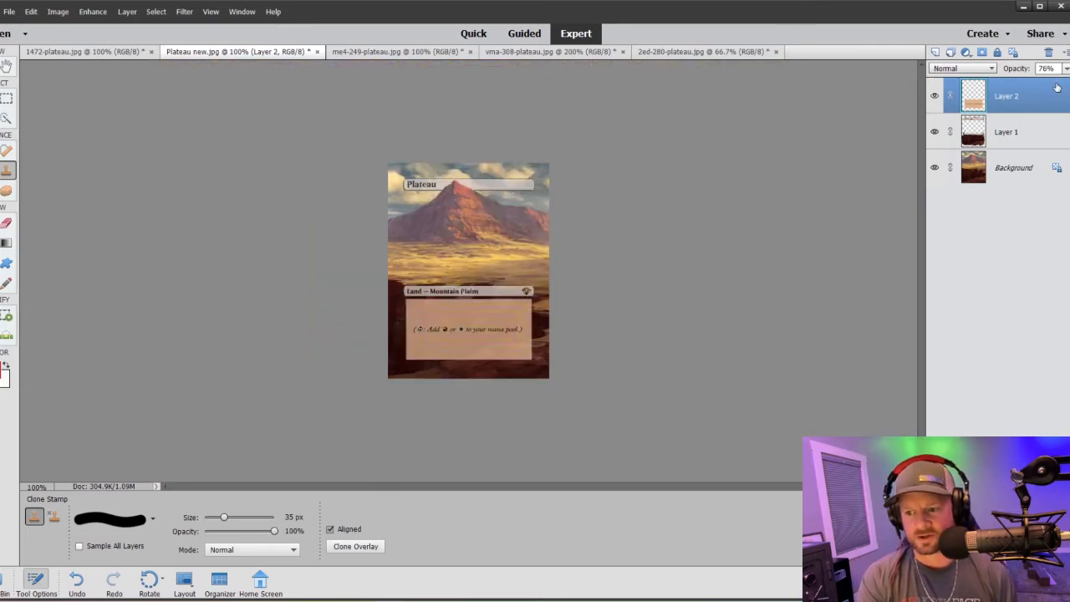
key(ctrl+plus)
key(ctrl+plus)
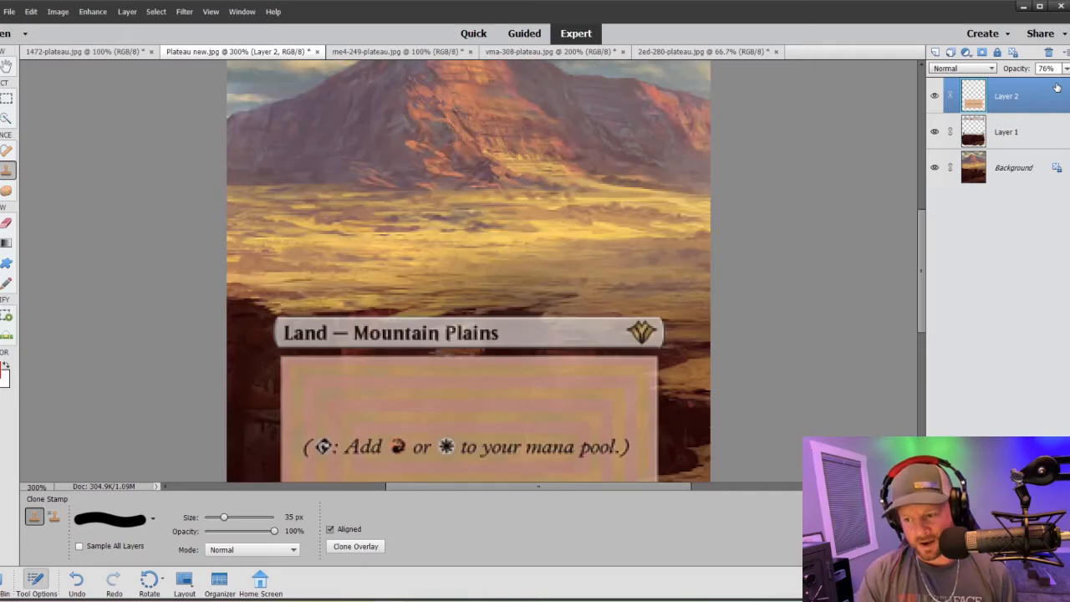
scroll(786, 140, down, 5)
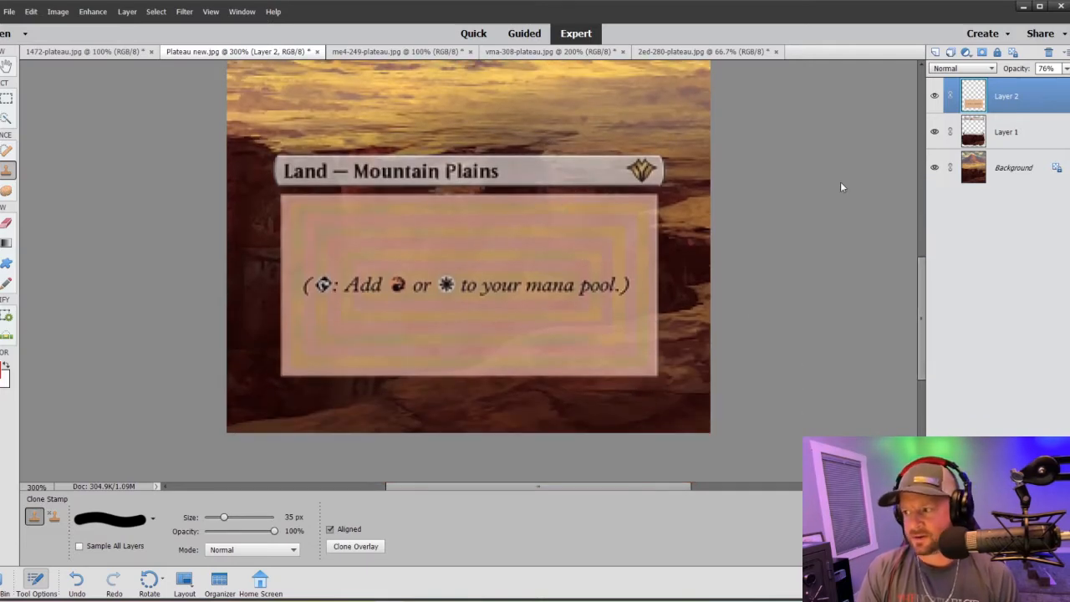
scroll(493, 393, down, 1)
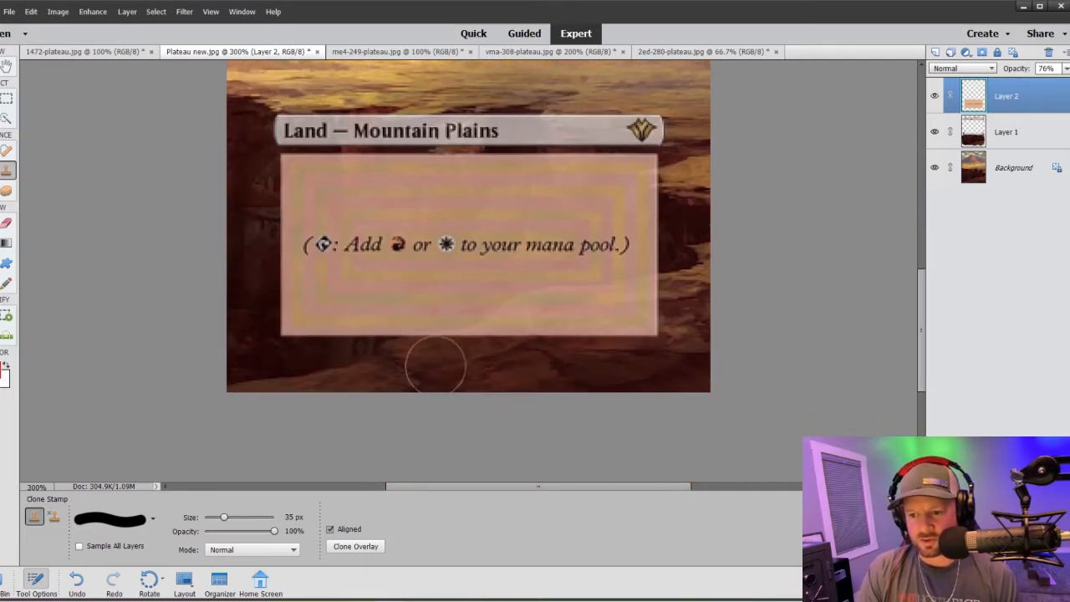
mouse_move(425, 364)
mouse_down()
mouse_move(546, 329)
mouse_move(668, 319)
mouse_move(673, 306)
mouse_move(560, 320)
mouse_up()
Step: Reduce the Clone Stamp to 10 px and refine the rock contour along the text box's lower edge
key(bracketleft)
key(bracketleft)
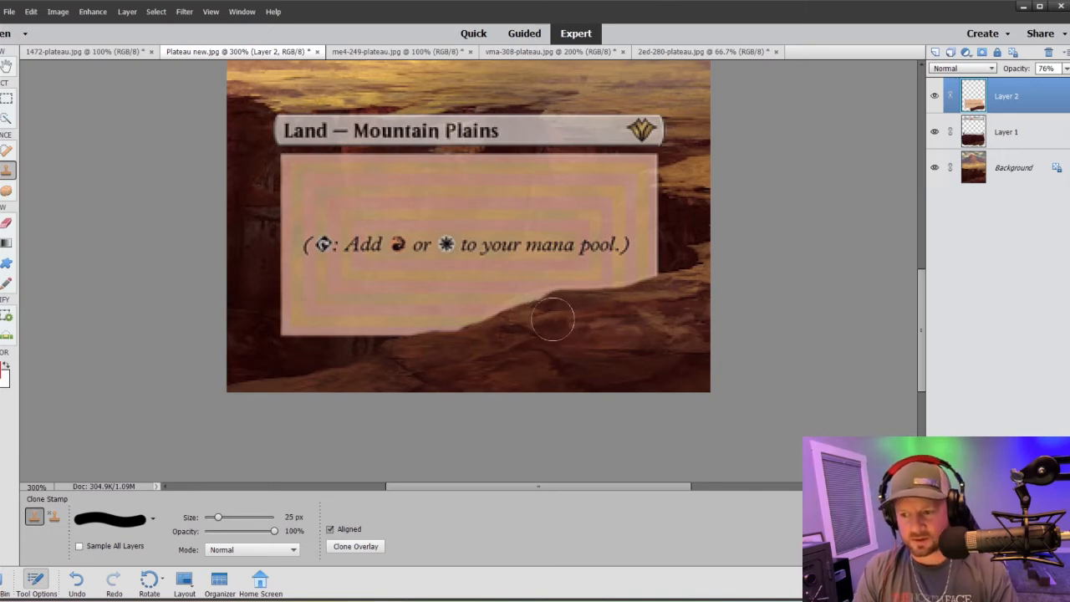
key(bracketleft)
mouse_move(547, 301)
mouse_down()
mouse_move(505, 310)
mouse_move(469, 337)
mouse_up()
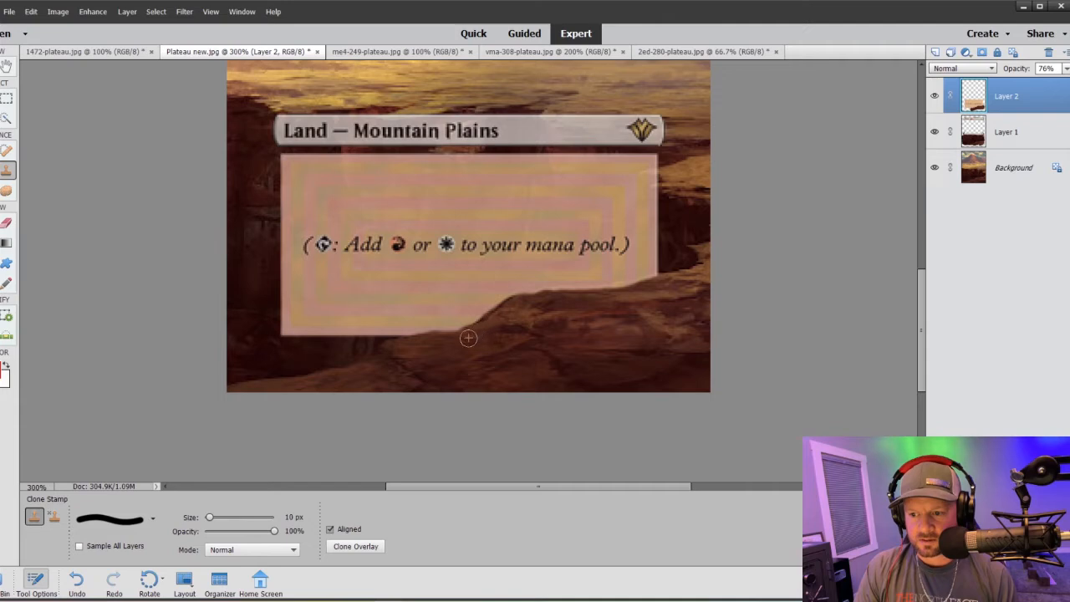
mouse_move(528, 310)
mouse_down()
mouse_move(541, 299)
mouse_move(663, 281)
mouse_move(580, 297)
mouse_up()
mouse_move(401, 348)
mouse_down()
mouse_move(482, 332)
mouse_move(542, 299)
mouse_up()
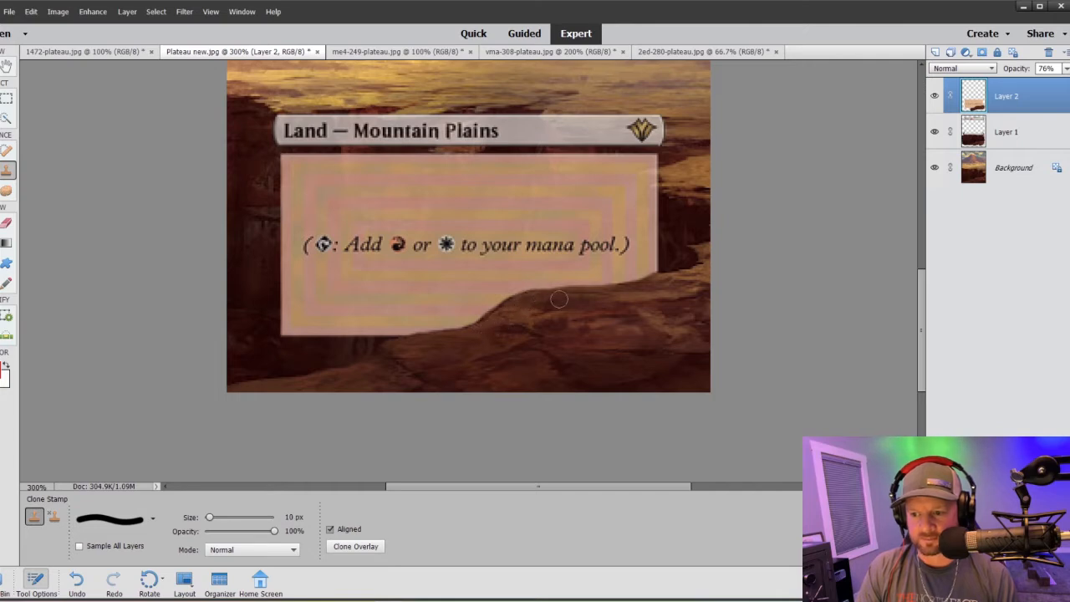
Step: Set the striped text box layer's opacity to 57%
key(ctrl+minus)
key(ctrl+minus)
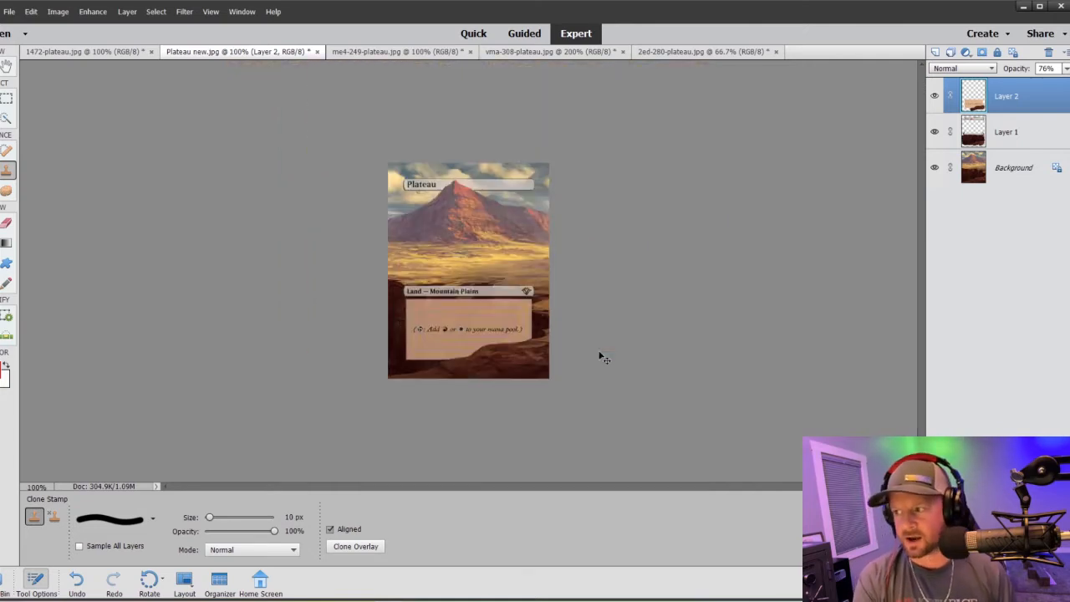
key(ctrl+plus)
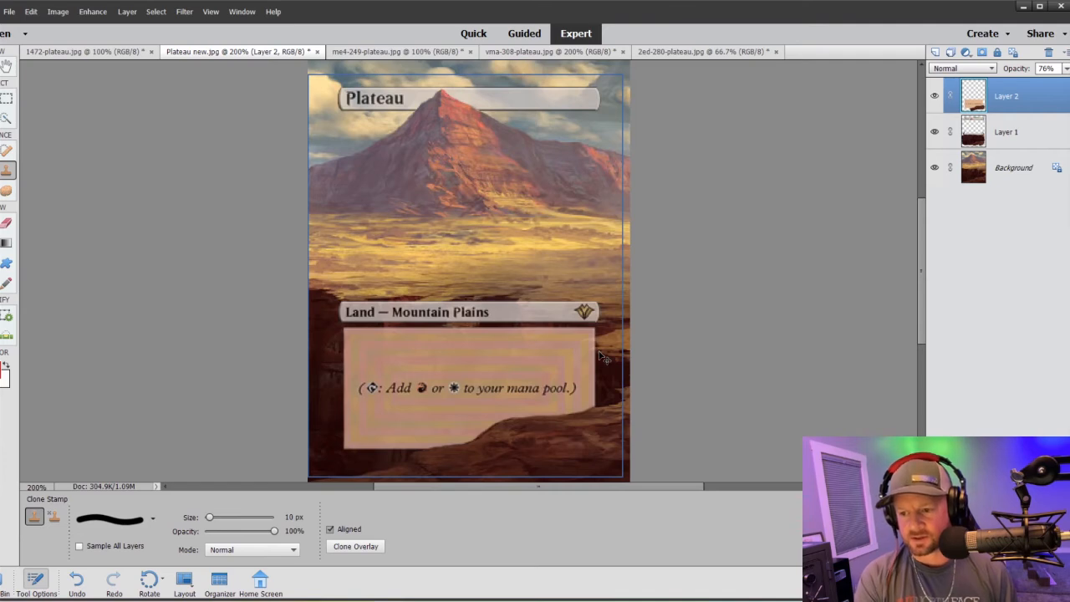
click(1066, 69)
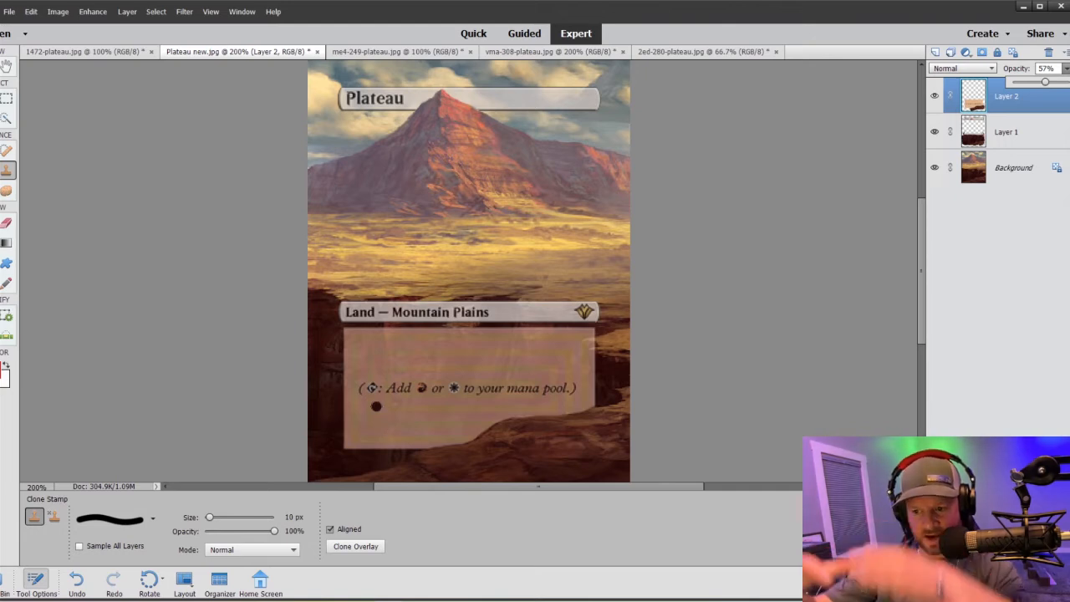
Step: Make Layer 1 active and clone plain type bar over the set symbol to remove it
click(990, 136)
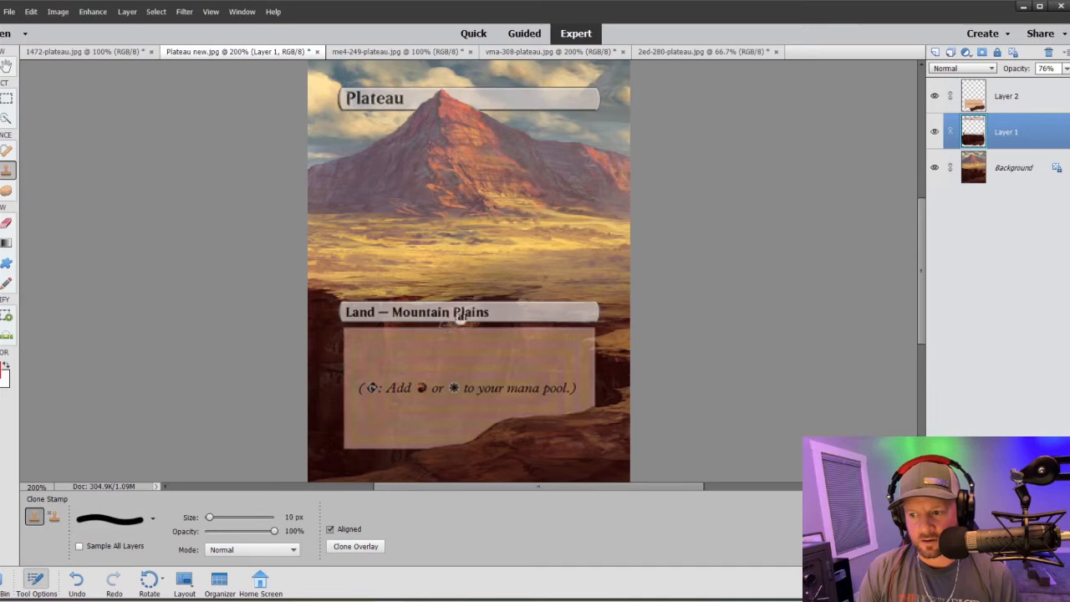
scroll(456, 370, up, 3)
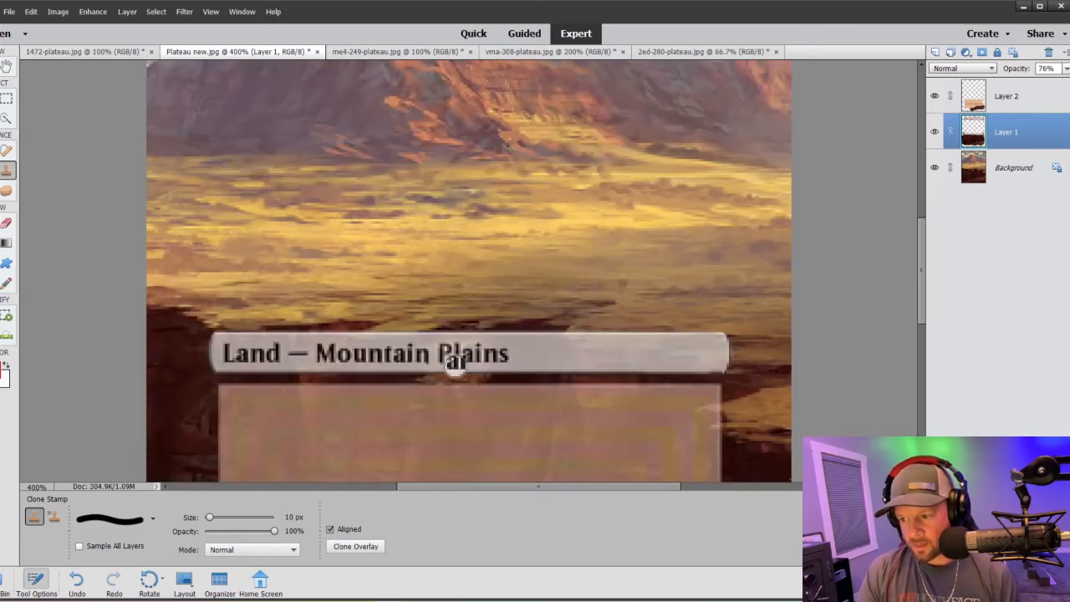
scroll(454, 365, down, 4)
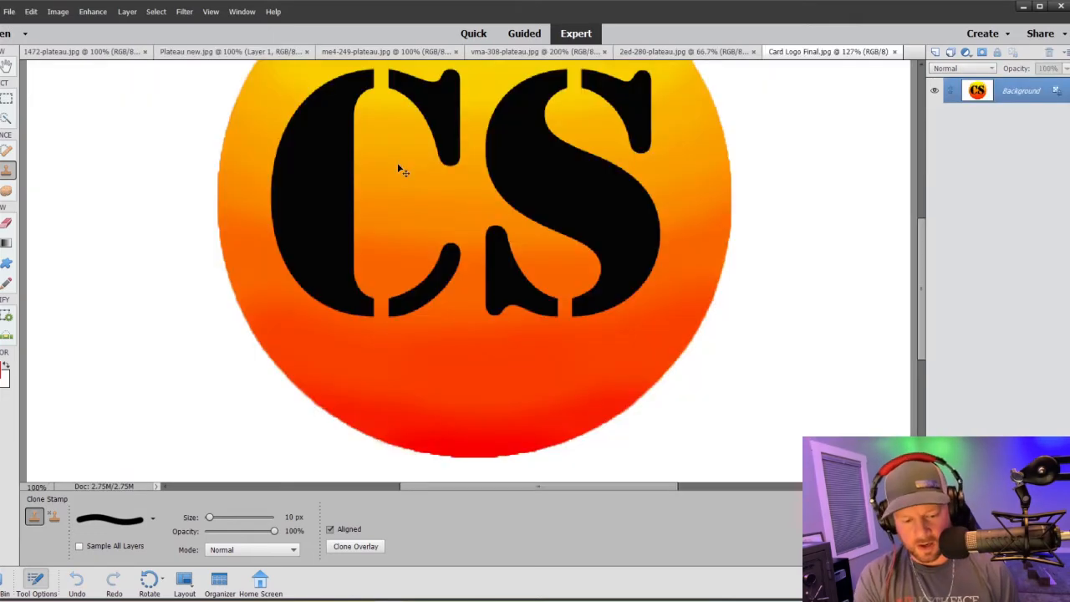
Step: Copy the round CS logo from Card Logo Final.jpg with a Quick Selection and paste it into Plateau new.jpg as a new layer
key(ctrl+minus)
key(ctrl+minus)
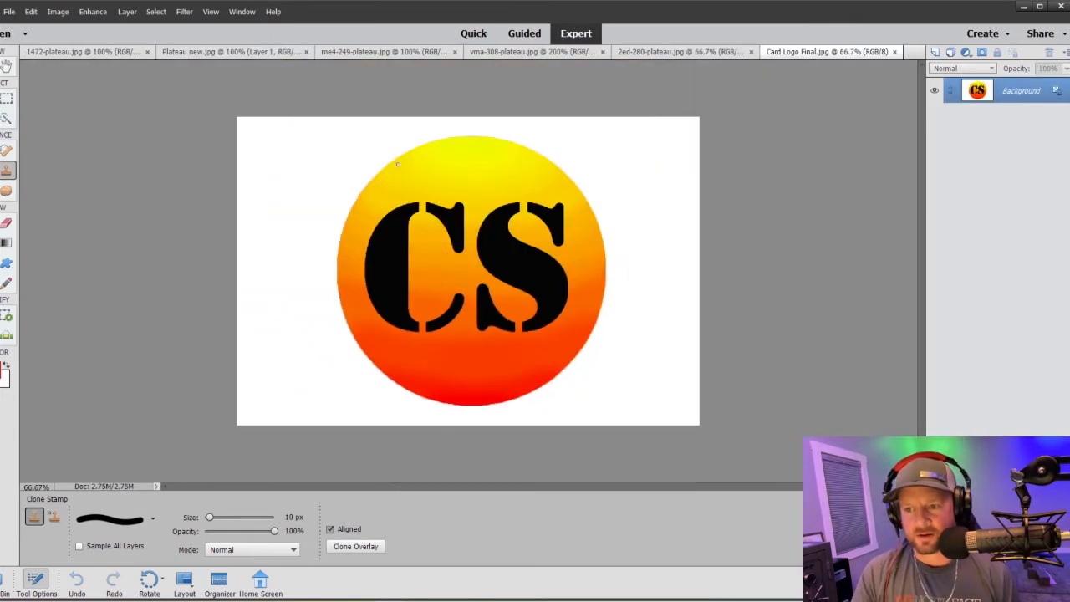
click(5, 120)
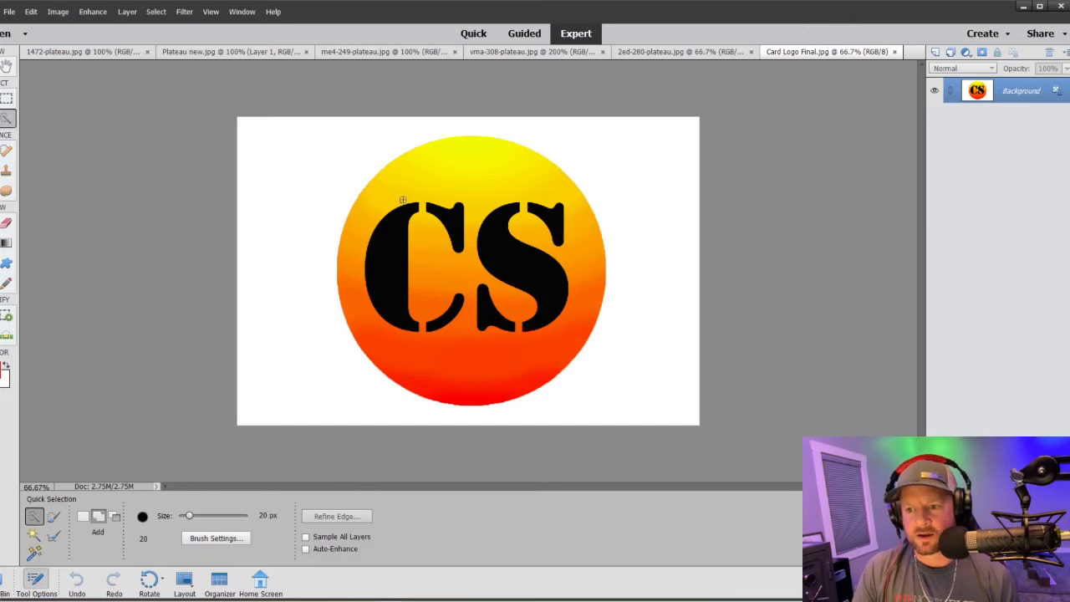
mouse_move(402, 200)
mouse_down()
mouse_move(564, 256)
mouse_move(437, 294)
mouse_up()
mouse_move(400, 216)
mouse_down()
mouse_move(372, 334)
mouse_move(424, 355)
mouse_up()
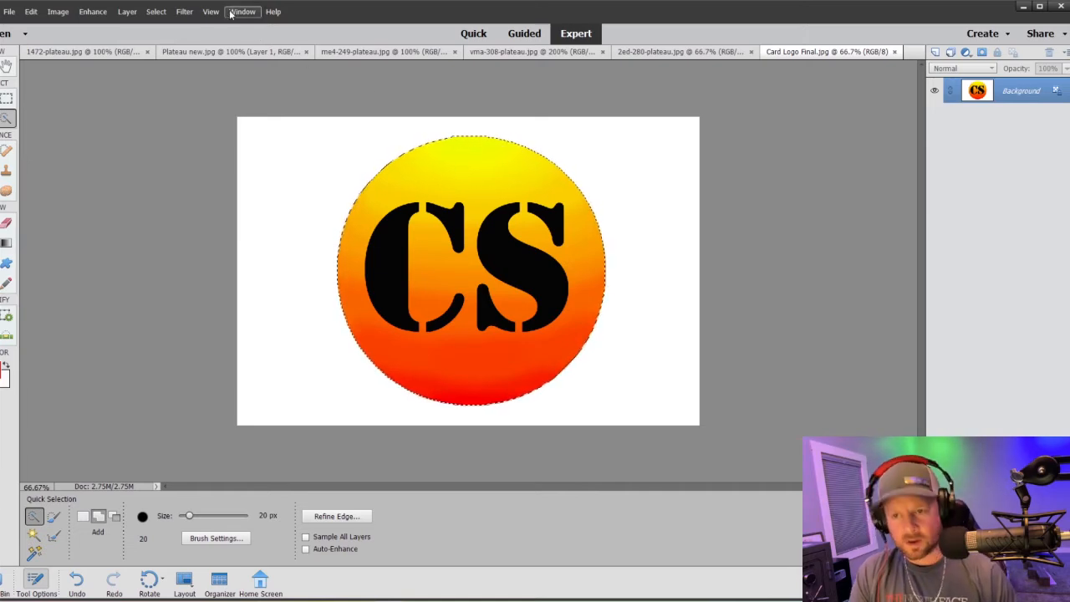
click(187, 52)
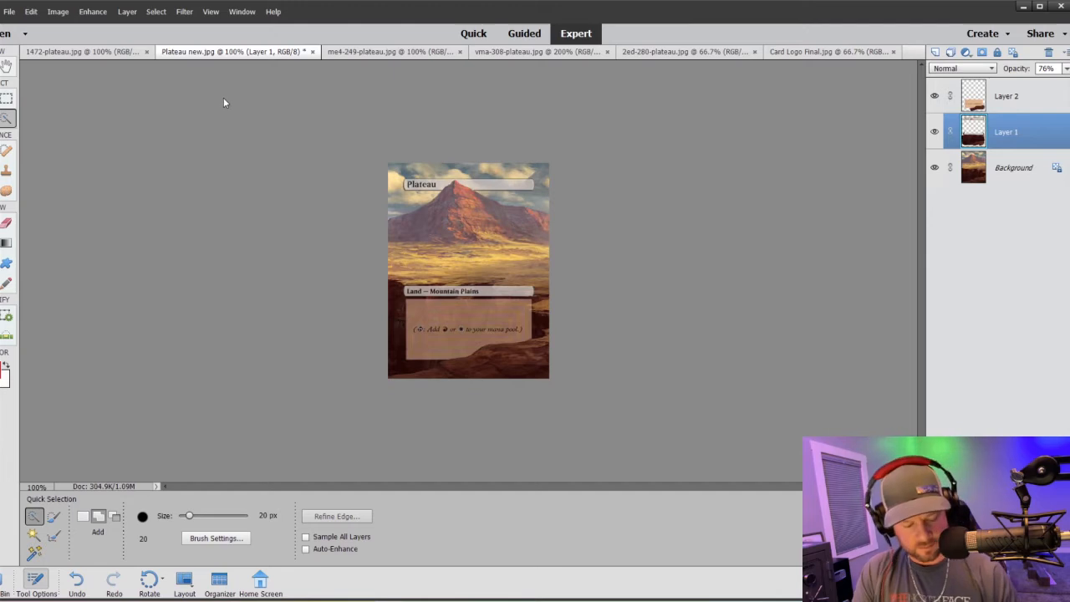
key(ctrl+v)
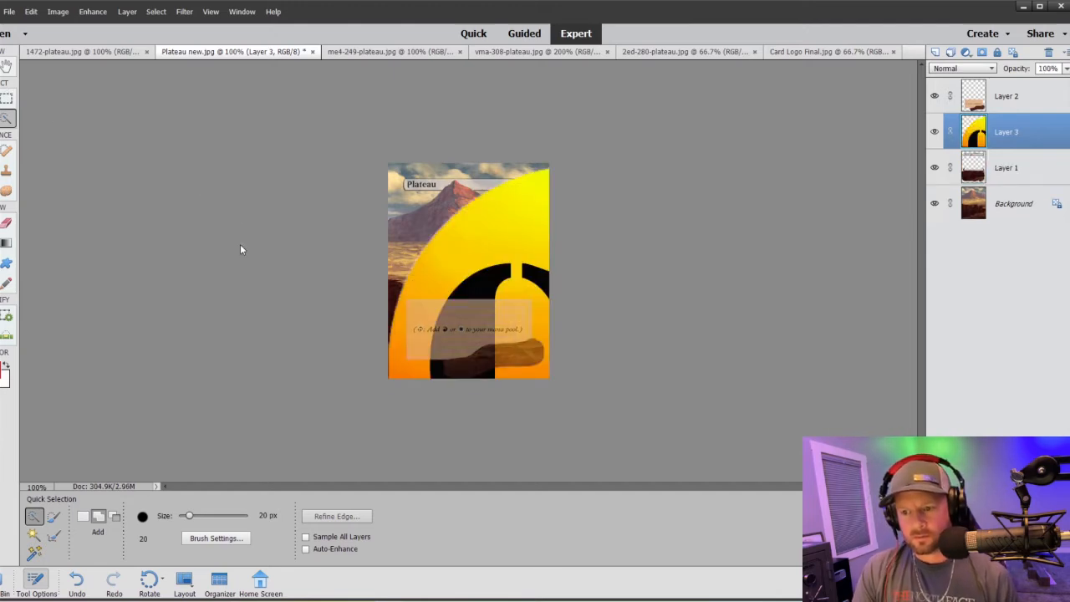
Step: Scale the pasted CS logo proportionally to 3.80% and move it just below the title bar
key(v)
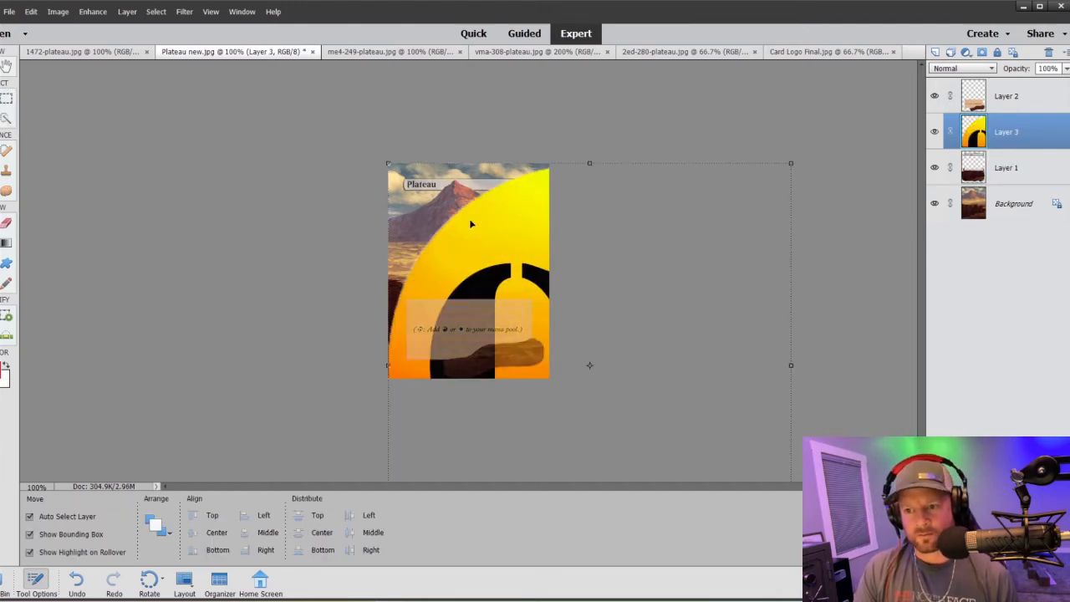
drag(388, 163, 549, 328)
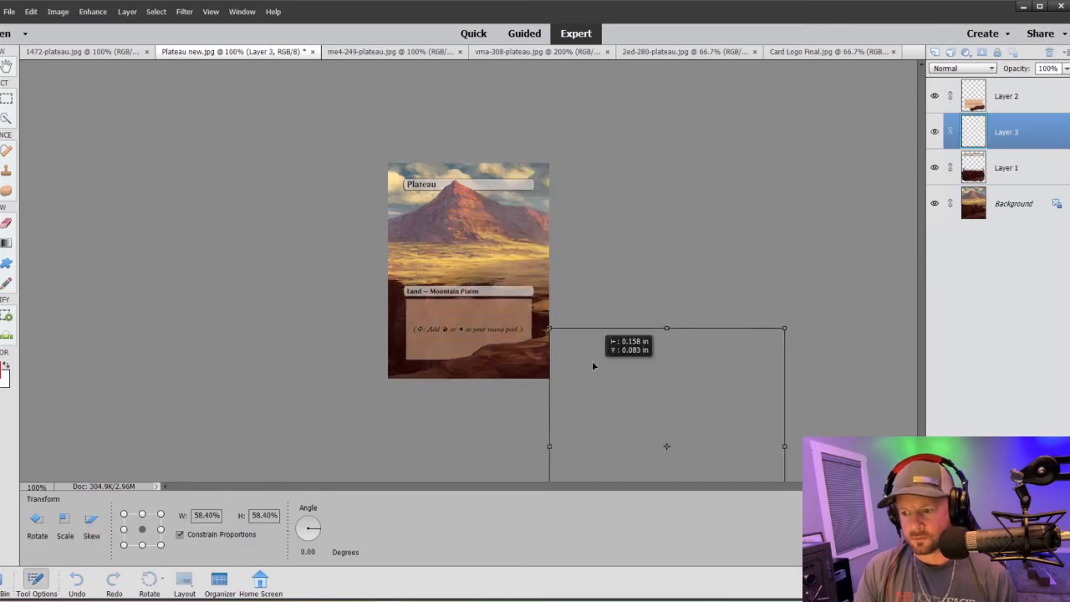
drag(592, 365, 447, 227)
drag(395, 164, 505, 231)
drag(495, 201, 491, 200)
Step: Shrink the CS logo further to 2.95% and position it on the title bar just beside the mountain peak
key(ctrl+equal)
key(ctrl+equal)
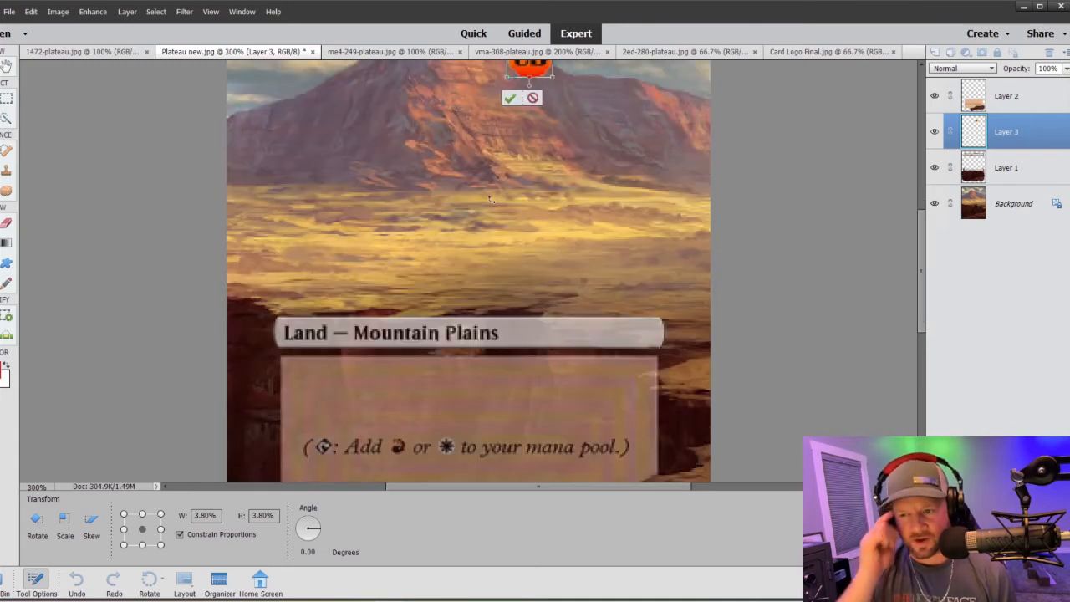
scroll(526, 228, up, 1)
scroll(526, 228, up, 5)
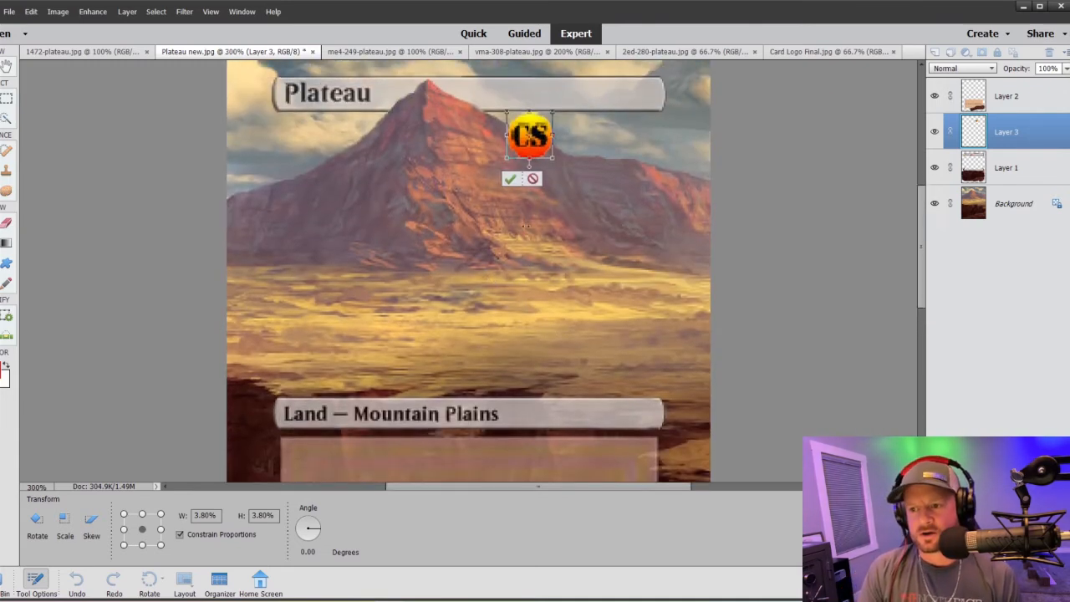
drag(505, 142, 461, 125)
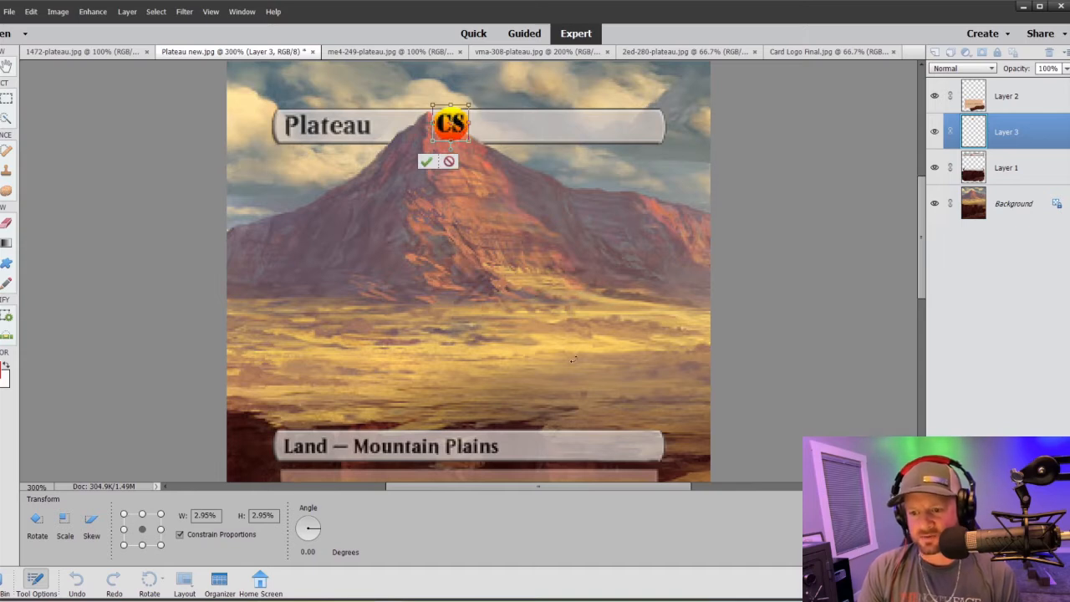
drag(450, 126, 455, 121)
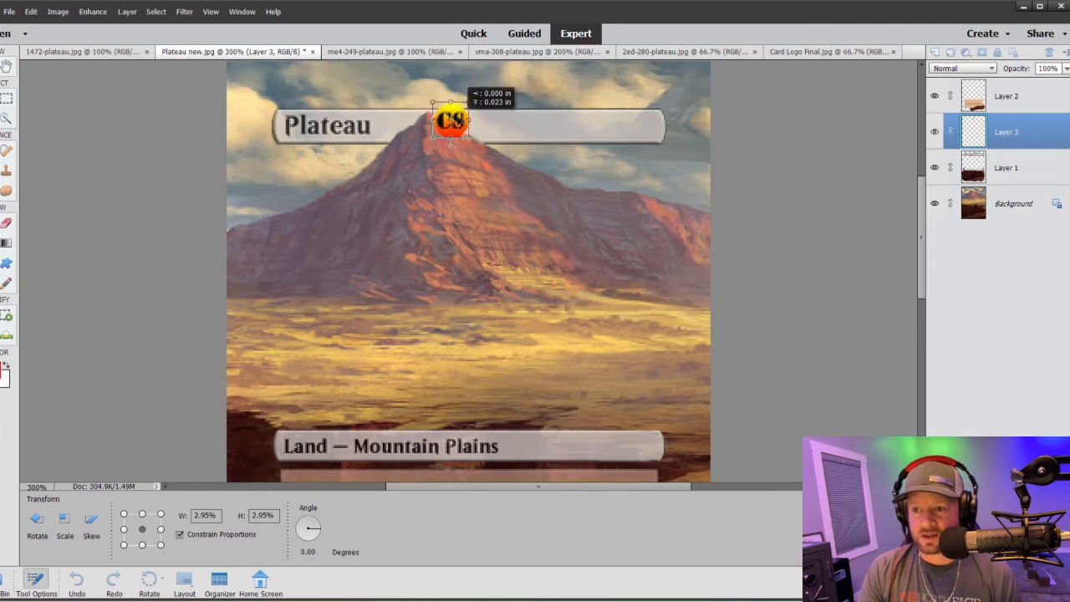
drag(455, 121, 455, 122)
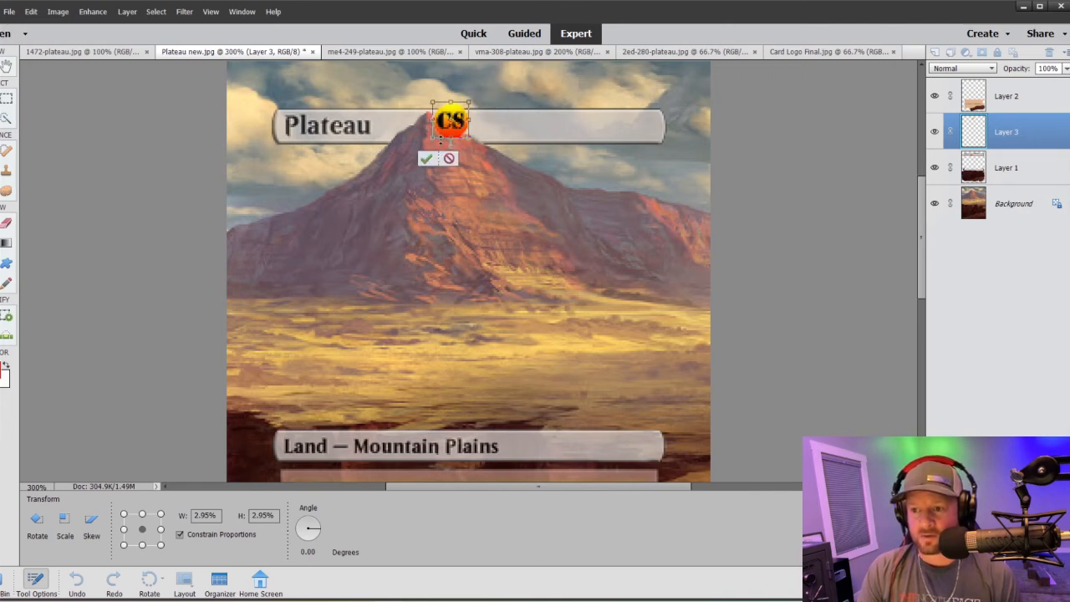
key(Return)
drag(452, 127, 458, 131)
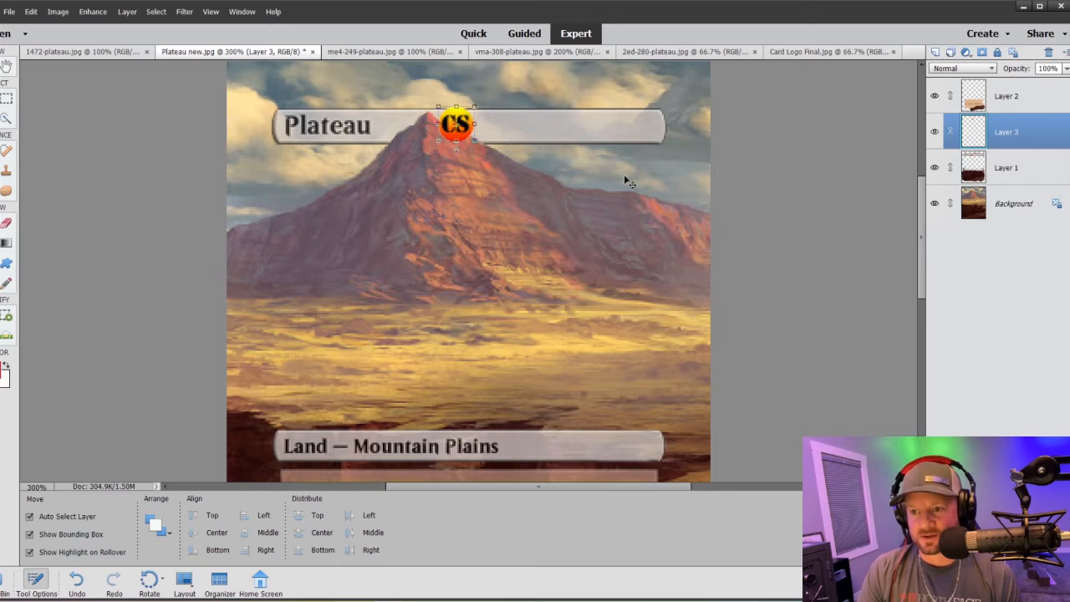
Step: Make the Background layer active
click(984, 203)
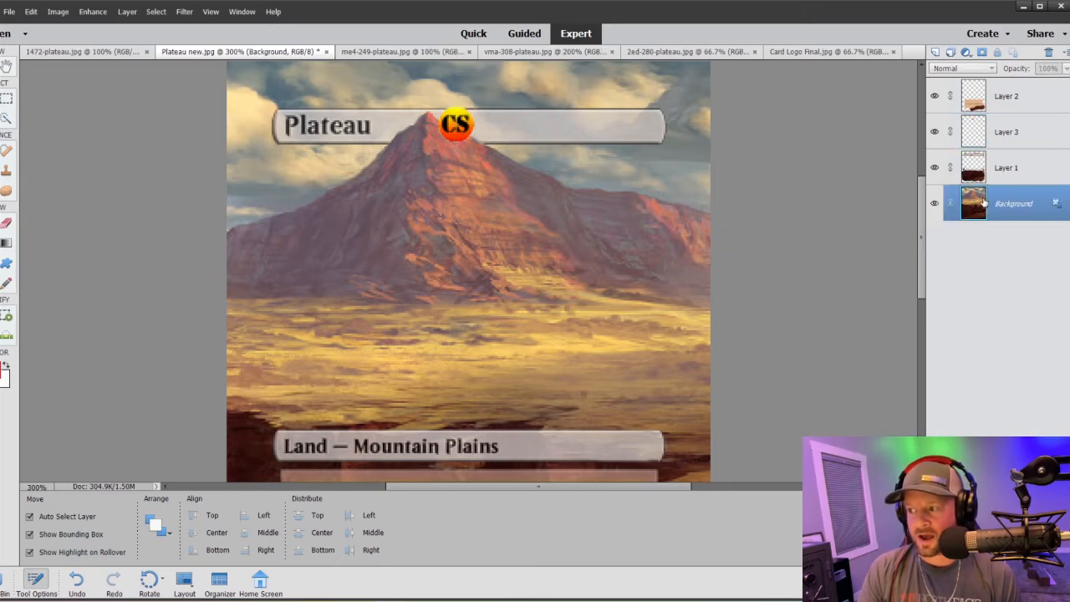
Step: Ready the Clone Stamp tool and lower the opacity of Layer 3, which holds the CS logo, to 56%
click(6, 169)
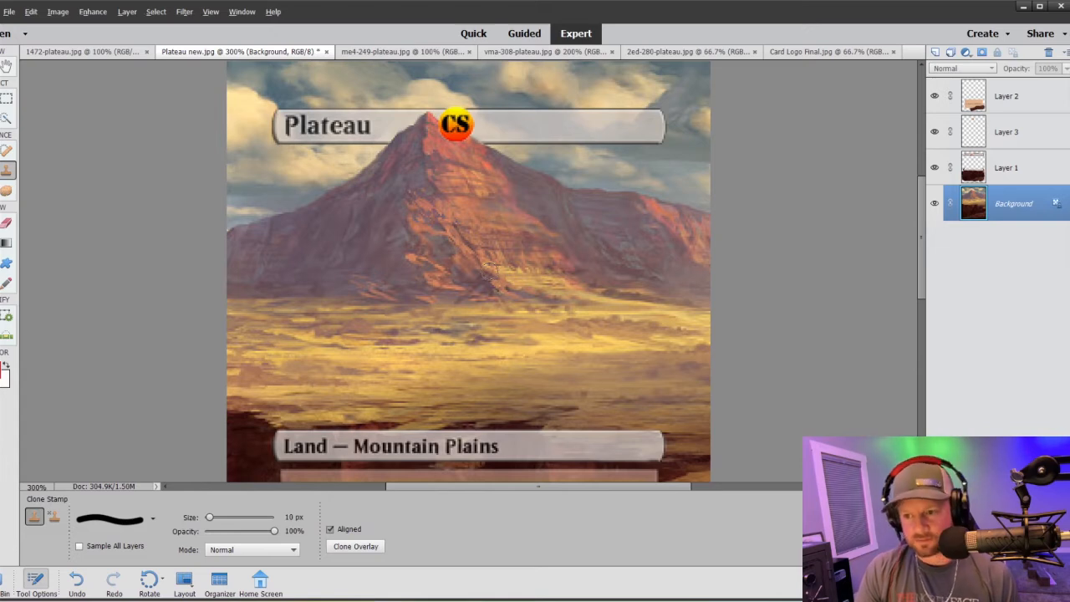
click(987, 130)
click(1066, 68)
drag(1062, 82, 1043, 85)
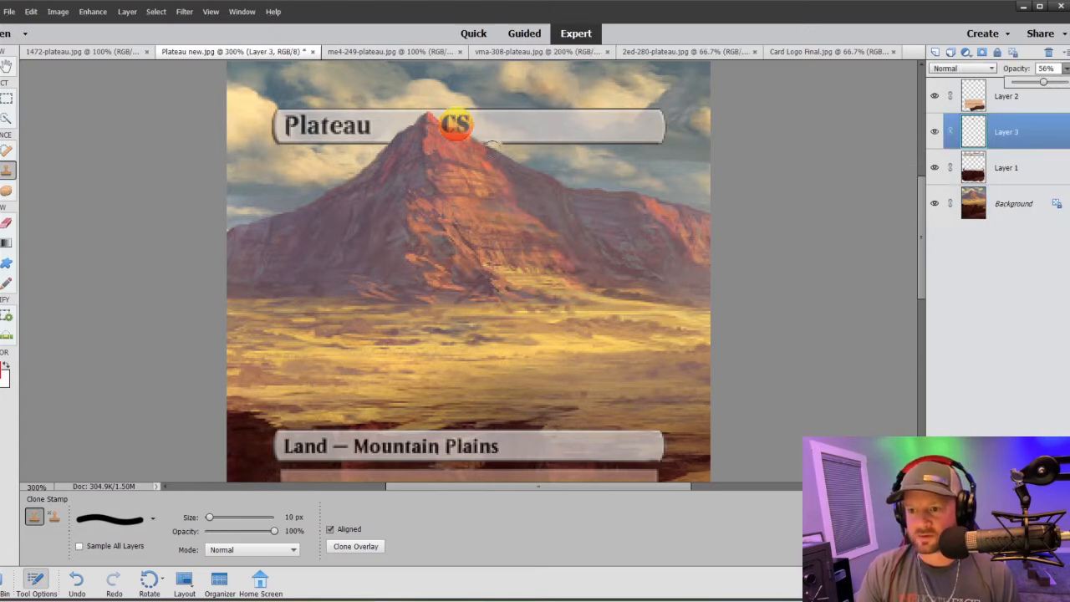
Step: Clone the mountain slope over the lower edge of the CS logo on Layer 3 so the logo sits behind the peak
key(ctrl+equal)
key(ctrl+equal)
scroll(432, 188, up, 5)
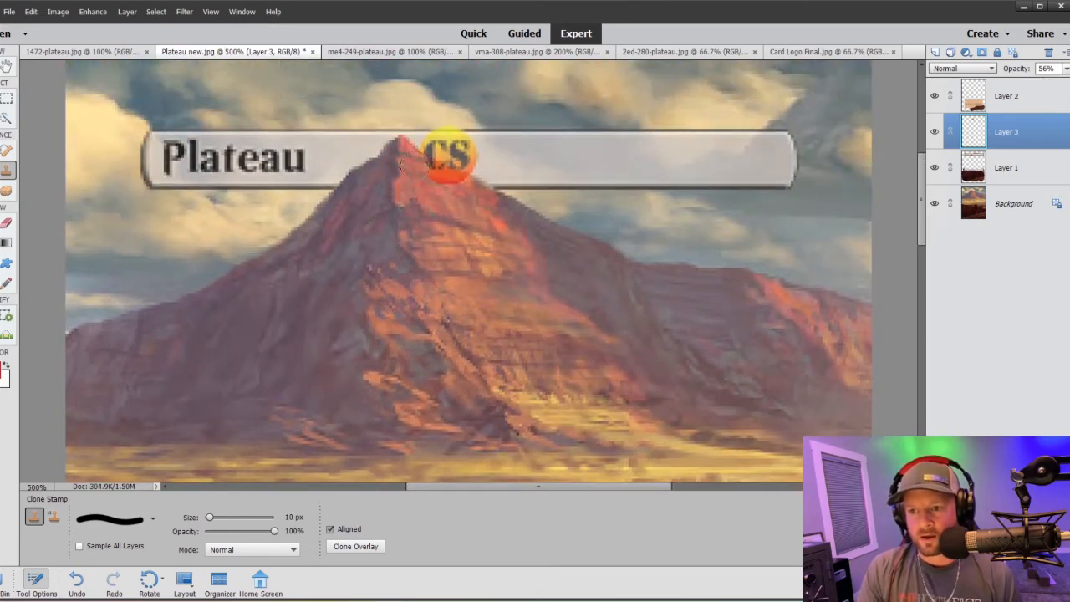
drag(400, 165, 462, 191)
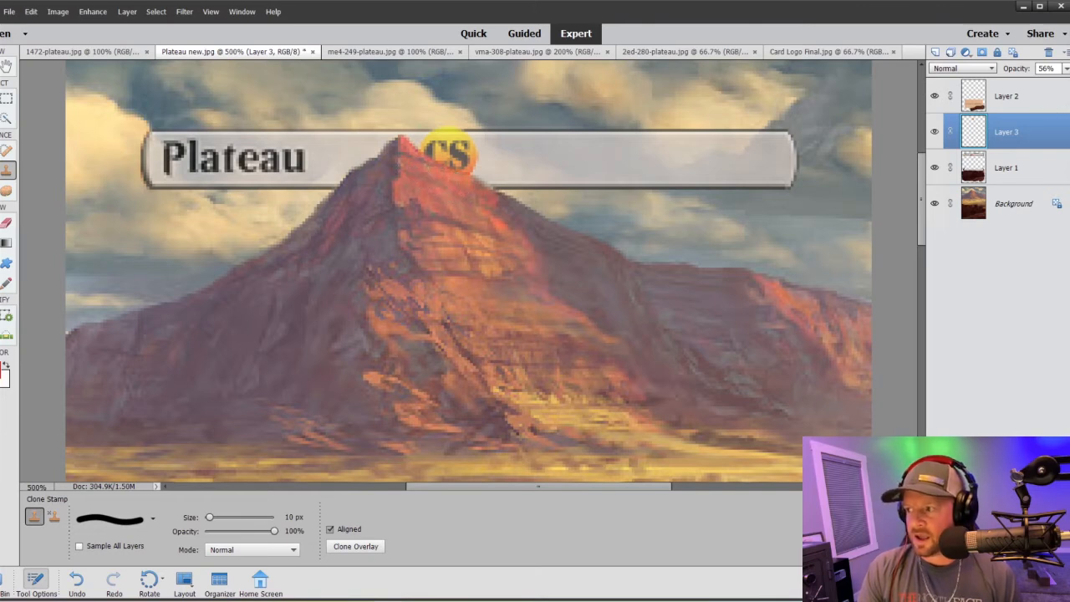
key(ctrl+minus)
key(ctrl+minus)
key(ctrl+minus)
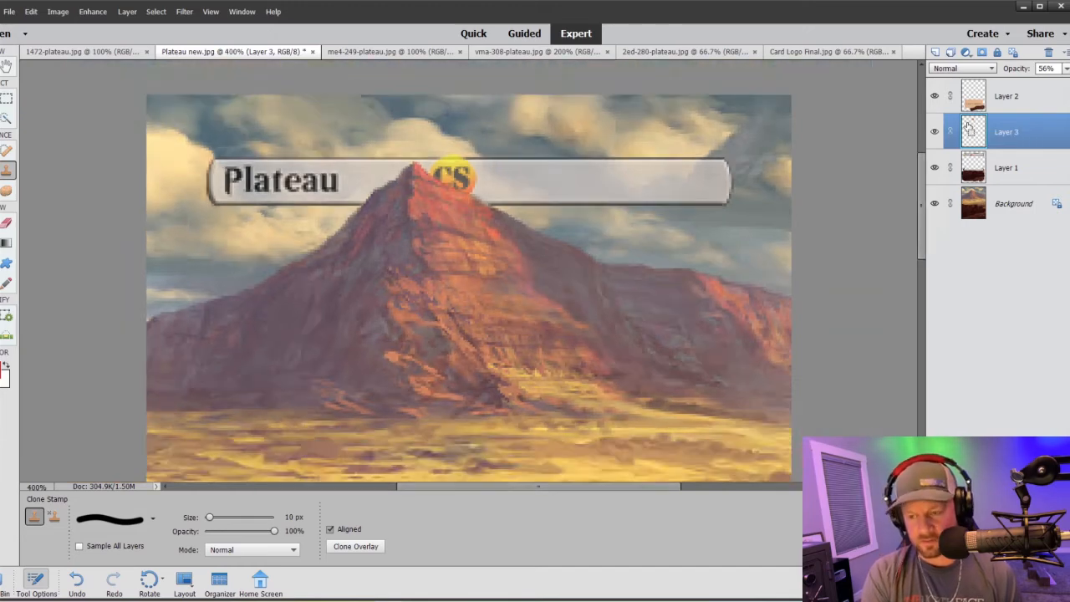
key(ctrl+plus)
key(ctrl+plus)
key(ctrl+plus)
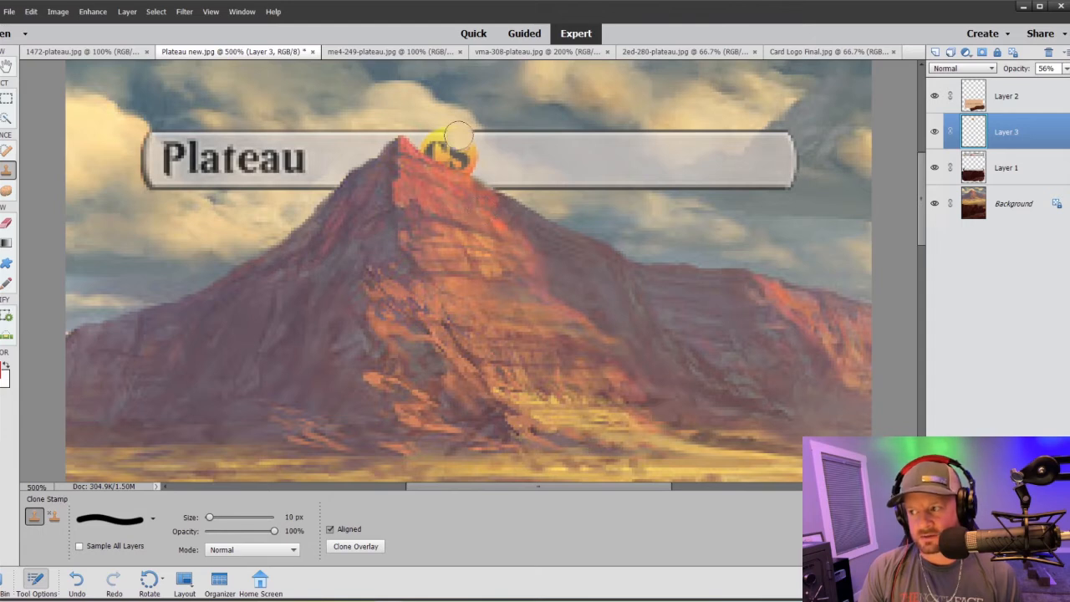
Step: Check Layer 1's opacity as a reference and set the CS logo layer, Layer 3, to 79% opacity
click(1007, 171)
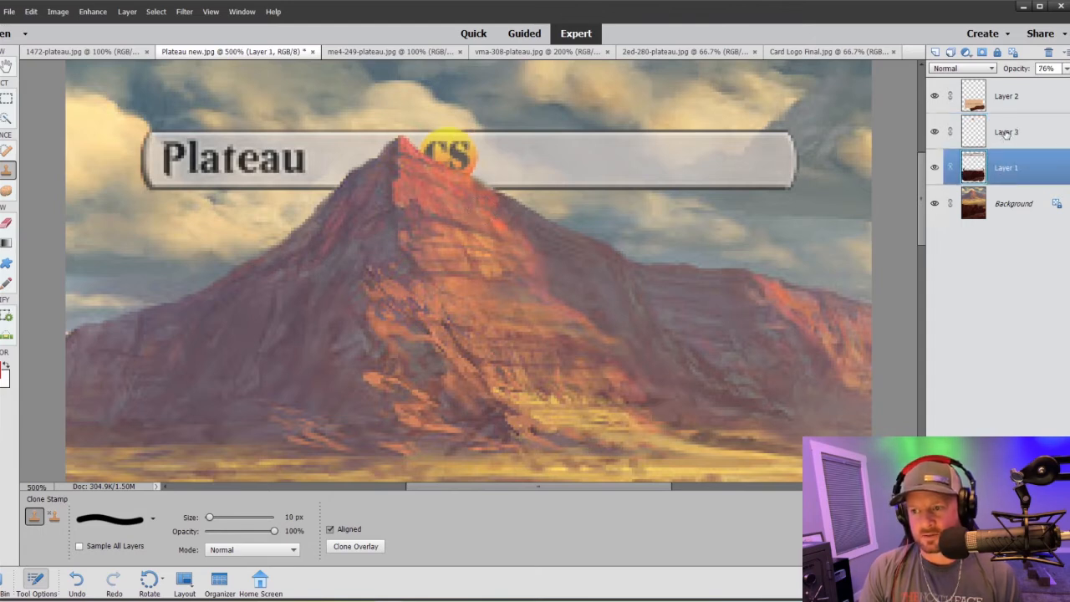
mouse_move(1006, 133)
mouse_down()
mouse_move(1010, 179)
mouse_move(1007, 134)
mouse_up()
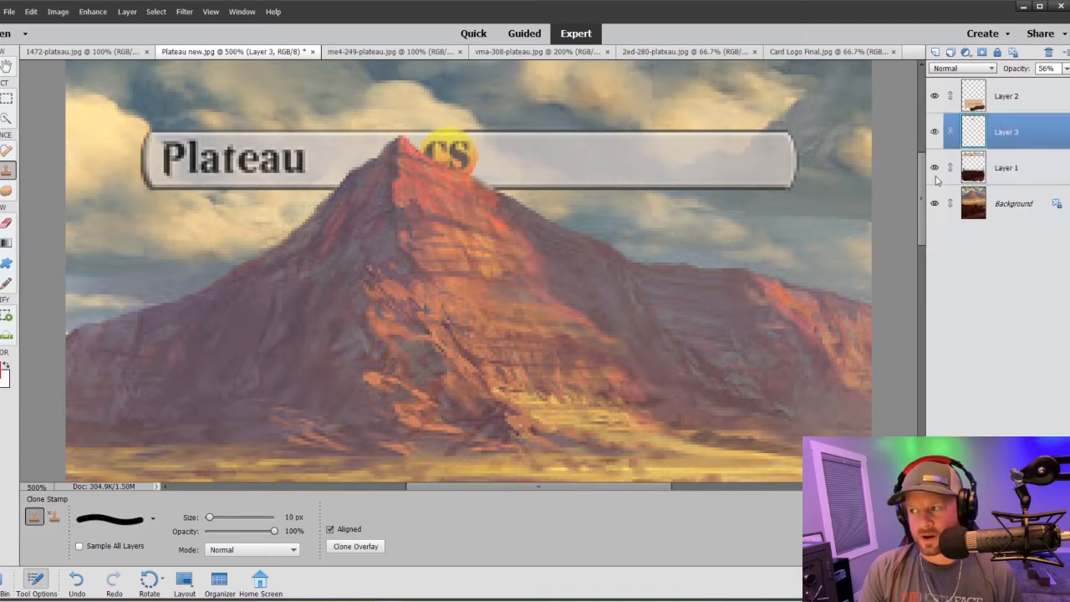
click(1065, 70)
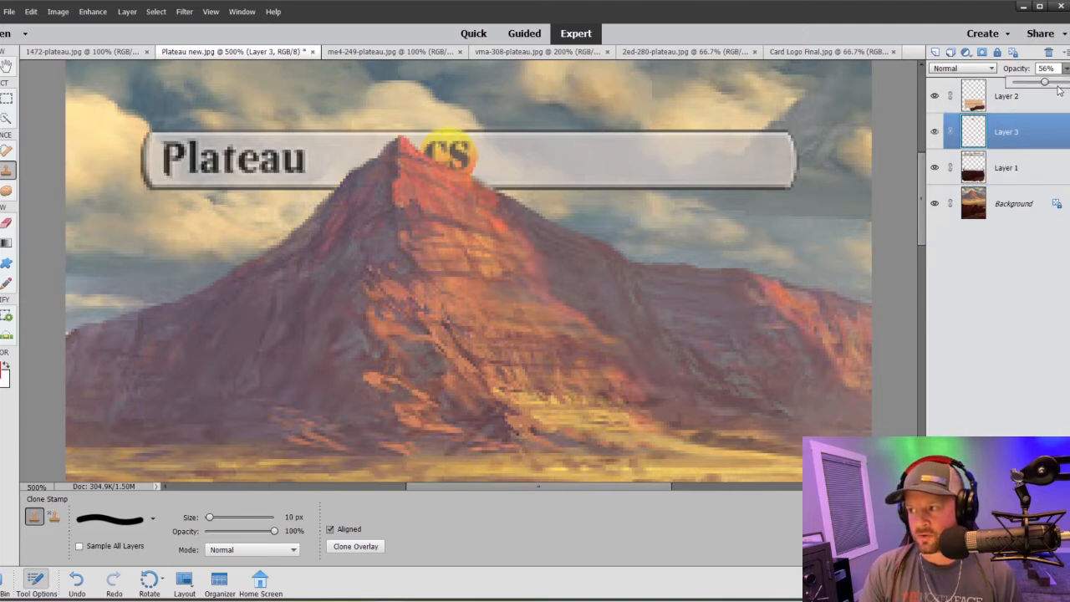
click(1058, 82)
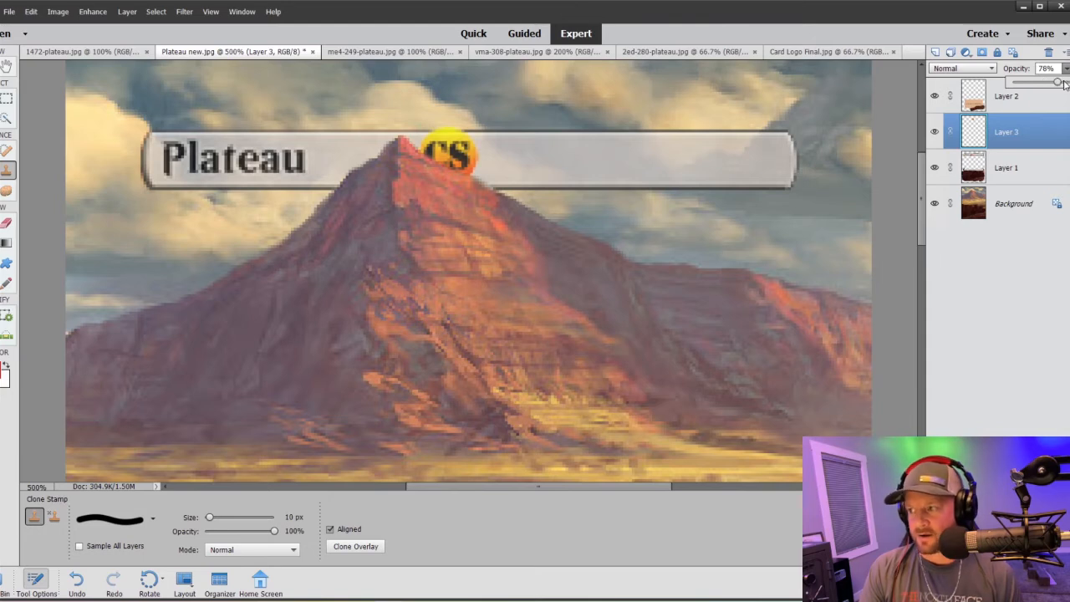
click(1059, 82)
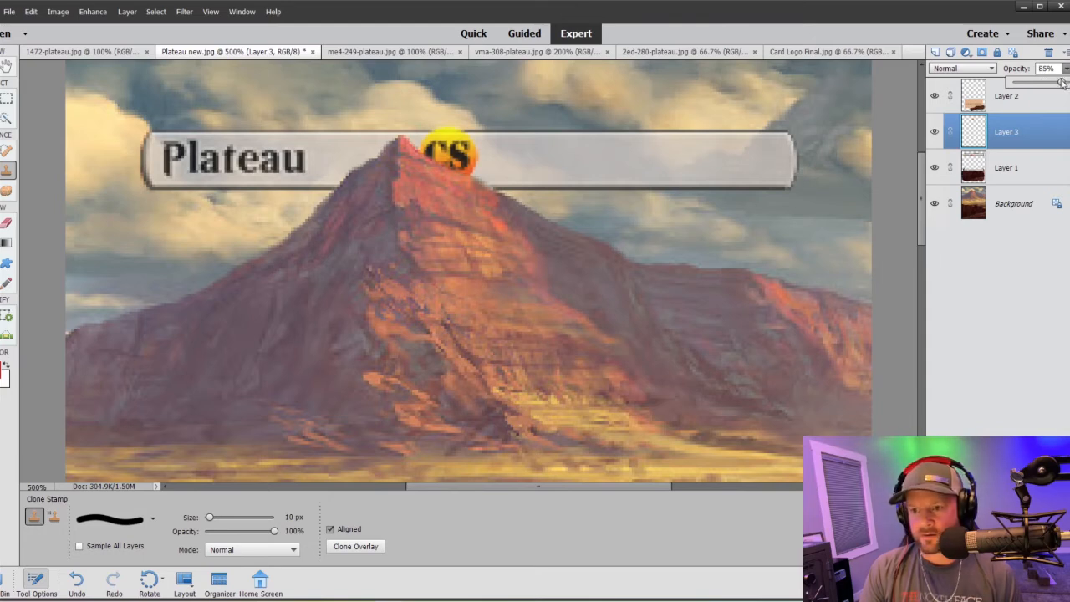
click(1057, 83)
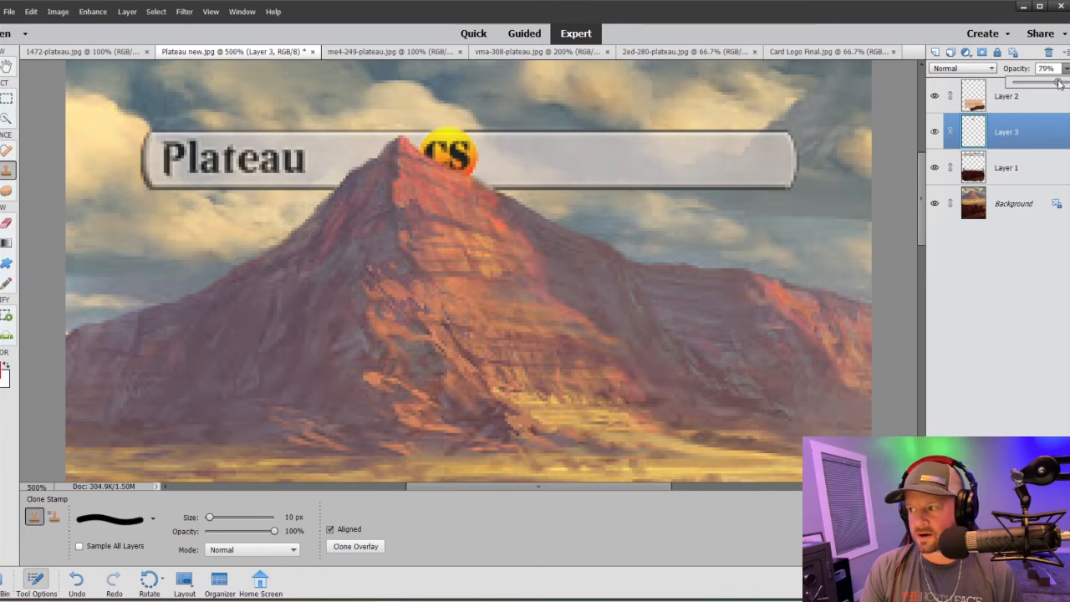
key(ctrl+minus)
key(ctrl+minus)
key(ctrl+minus)
key(ctrl+minus)
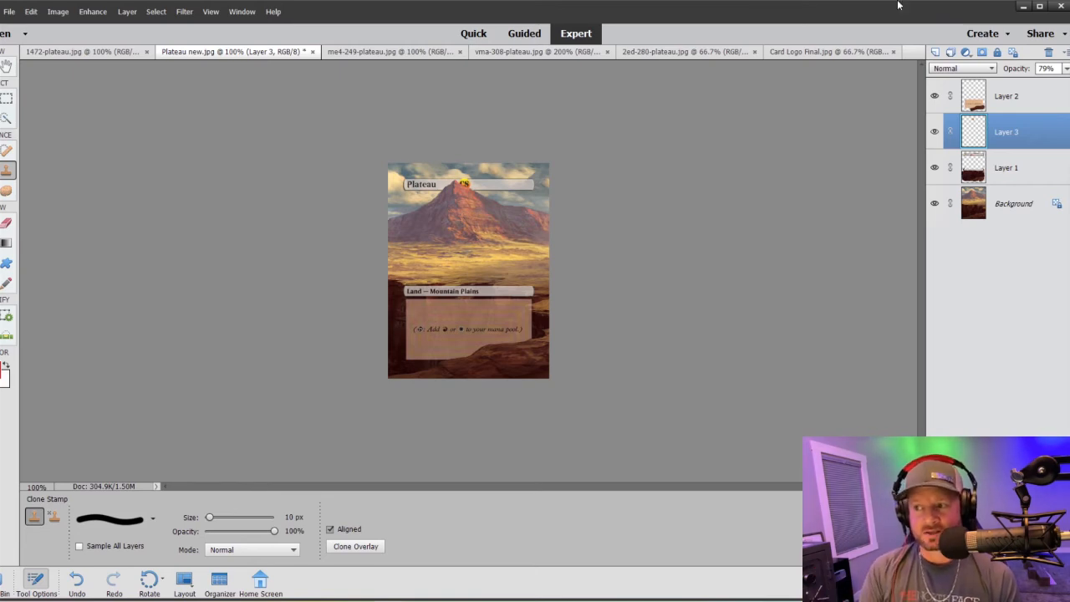
Step: Look through the open source cards and the 1472-plateau.jpg artwork, comparing them with Plateau new.jpg
click(836, 52)
click(682, 51)
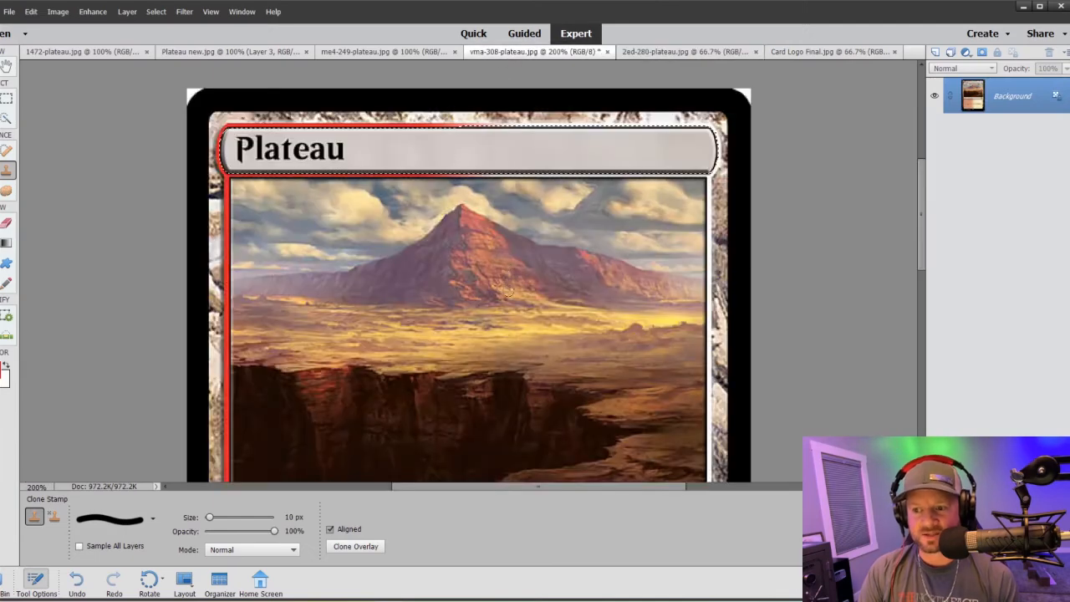
click(527, 52)
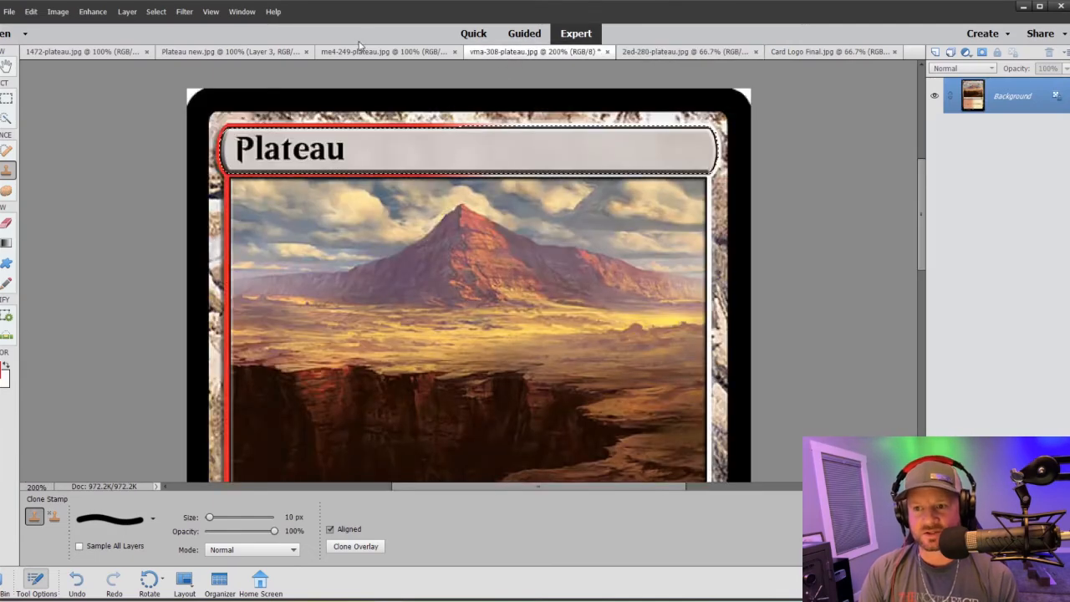
click(358, 52)
click(247, 52)
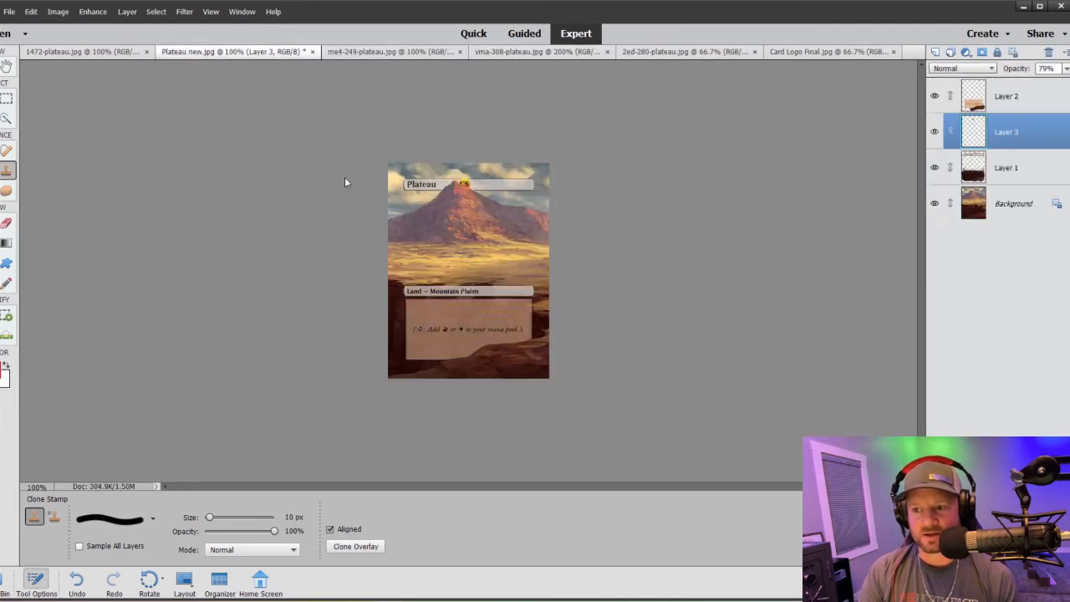
click(84, 52)
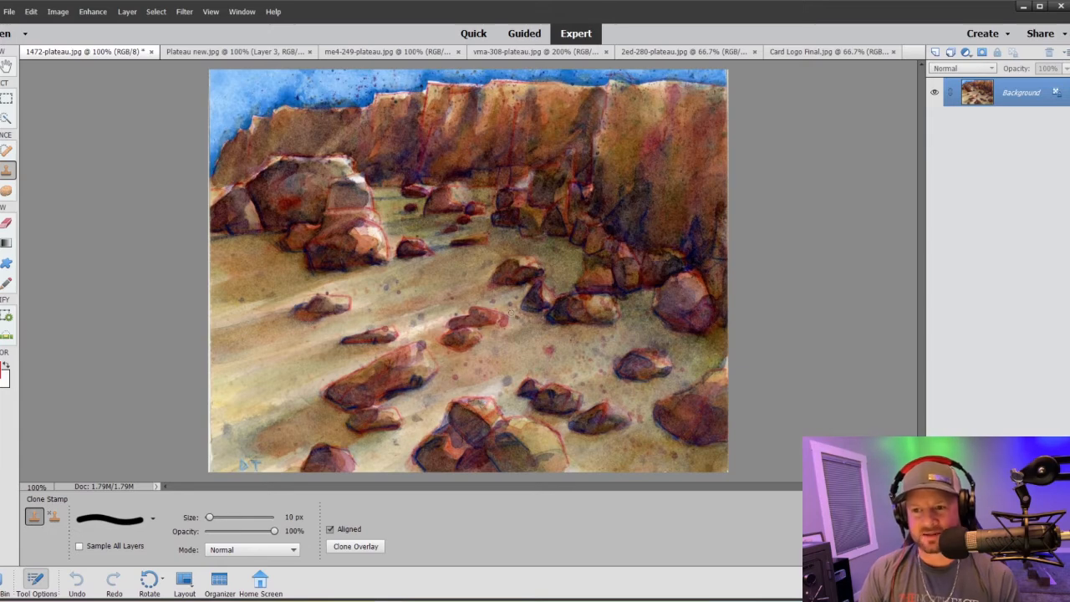
click(238, 52)
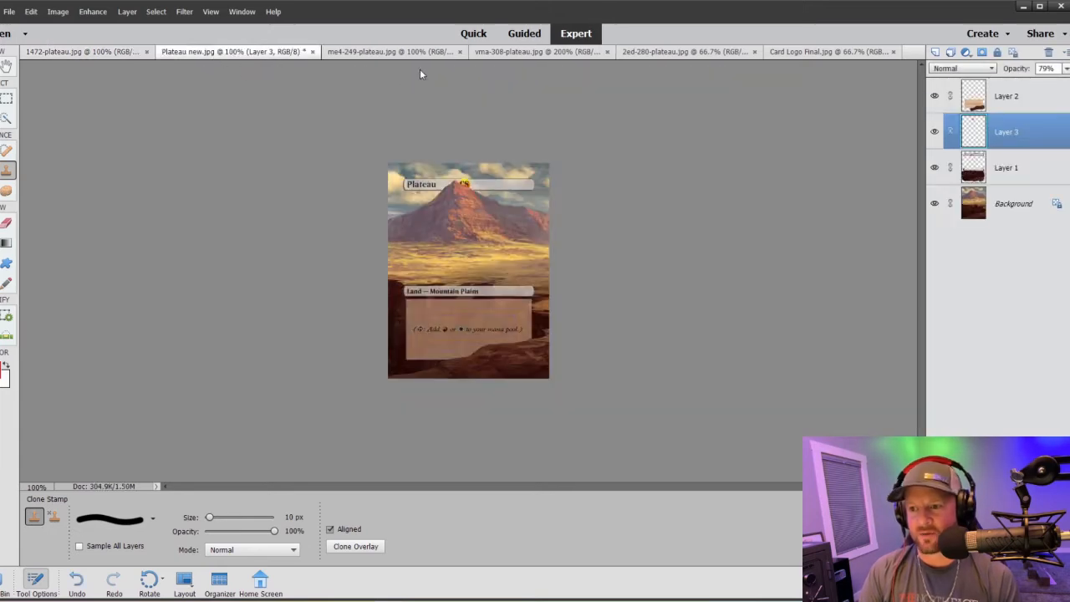
Step: Copy the selected frame boxes from vma-308-plateau.jpg and paste them over the 1472-plateau.jpg artwork
click(535, 52)
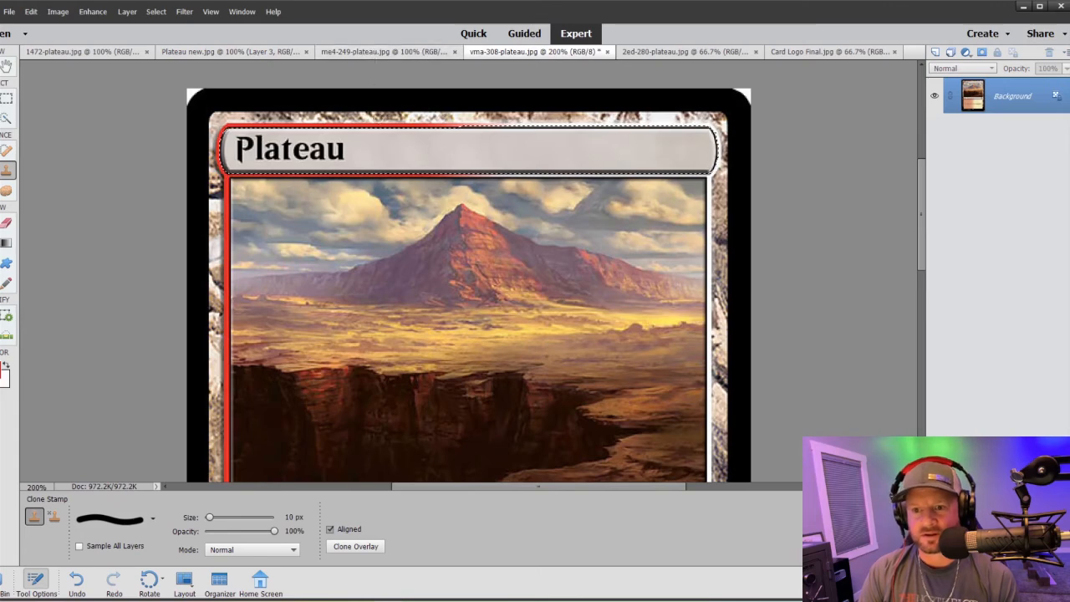
click(84, 52)
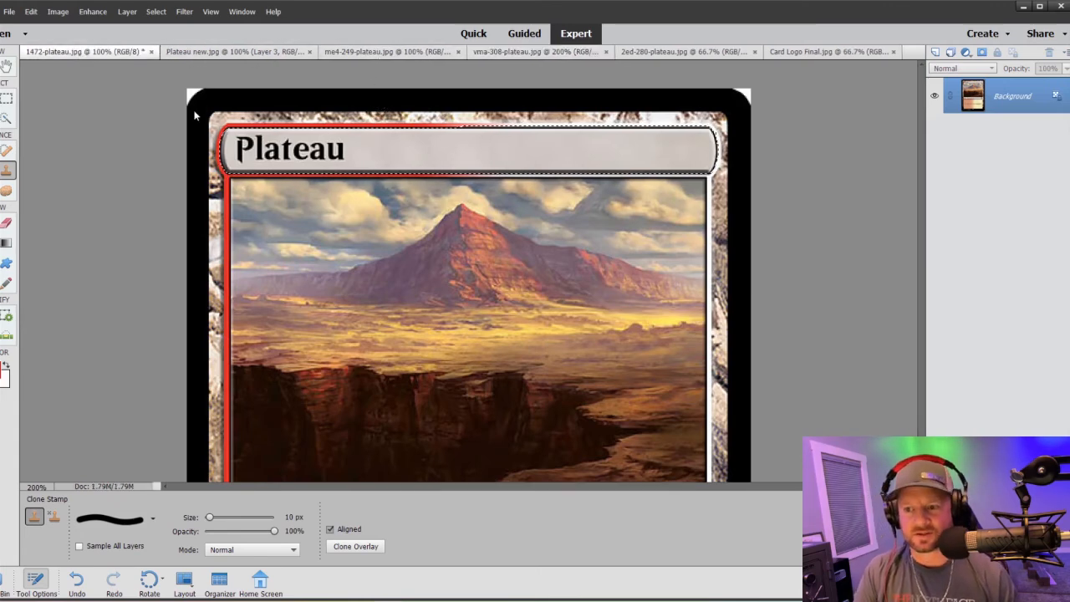
key(ctrl+v)
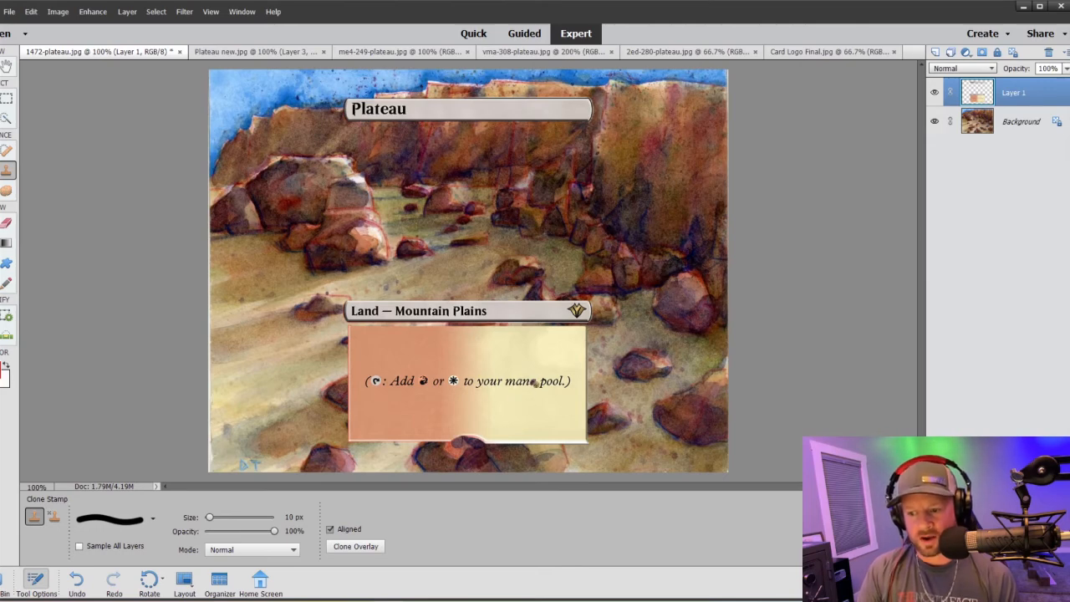
Step: Examine the text box in Plateau new.jpg and compare it with the ones in me4-249-plateau.jpg and vma-308-plateau.jpg
click(250, 52)
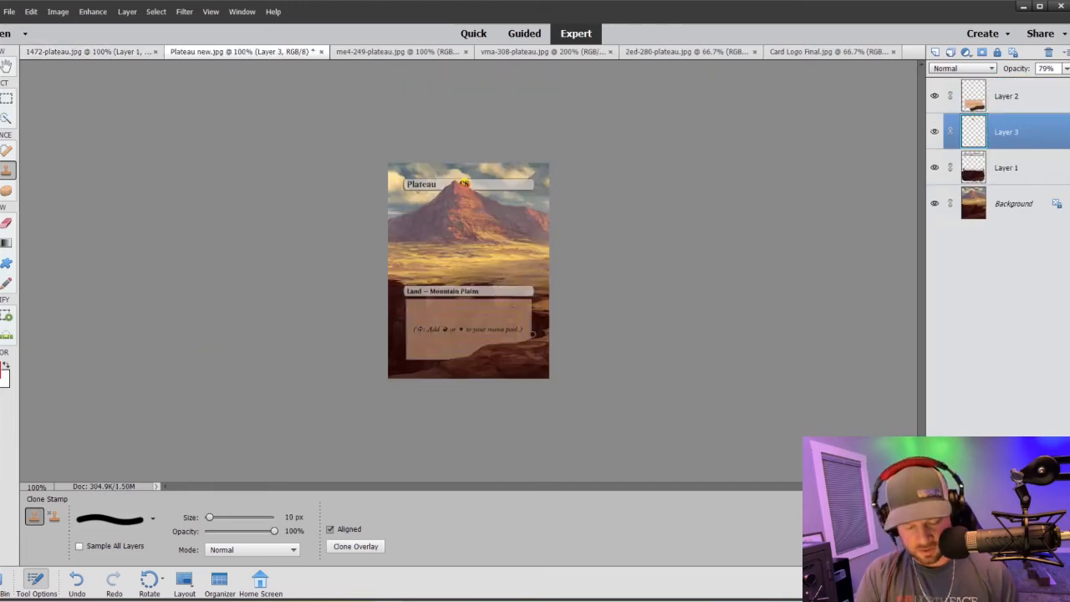
key(ctrl+equal)
key(ctrl+equal)
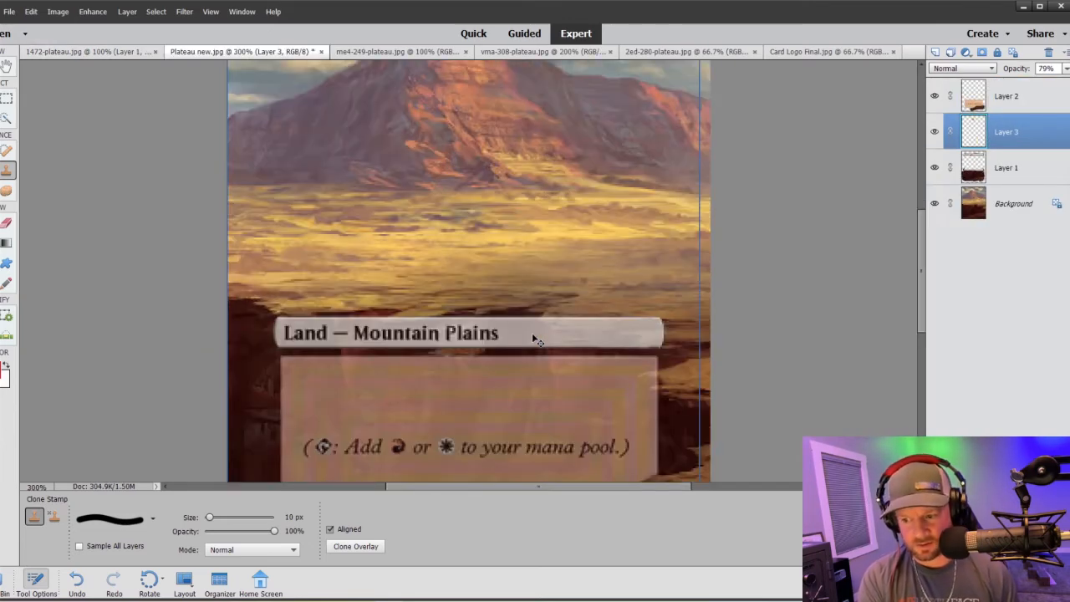
key(ctrl+minus)
key(ctrl+minus)
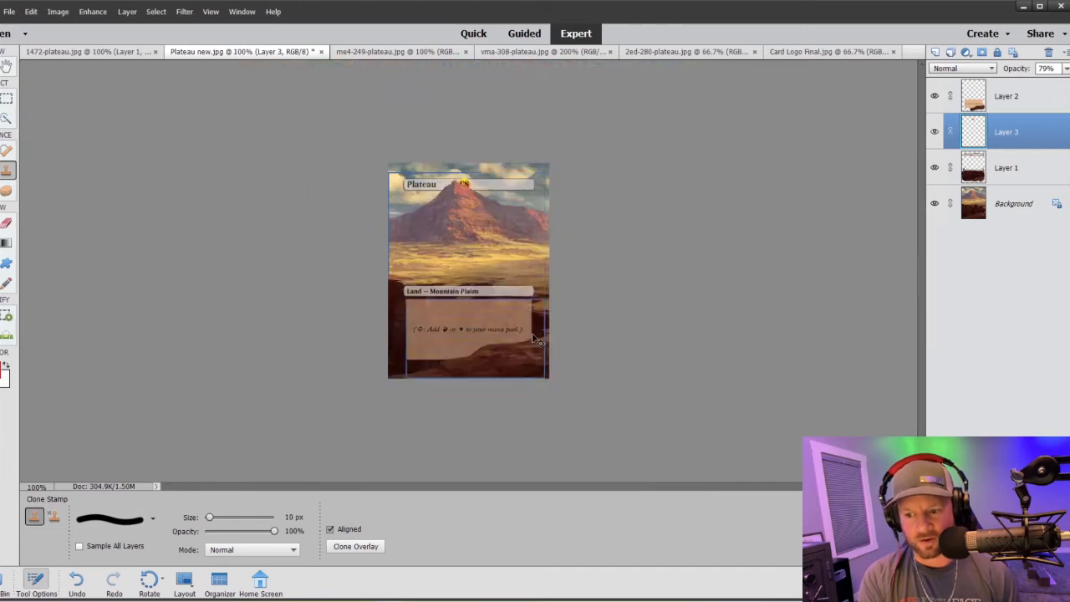
click(414, 54)
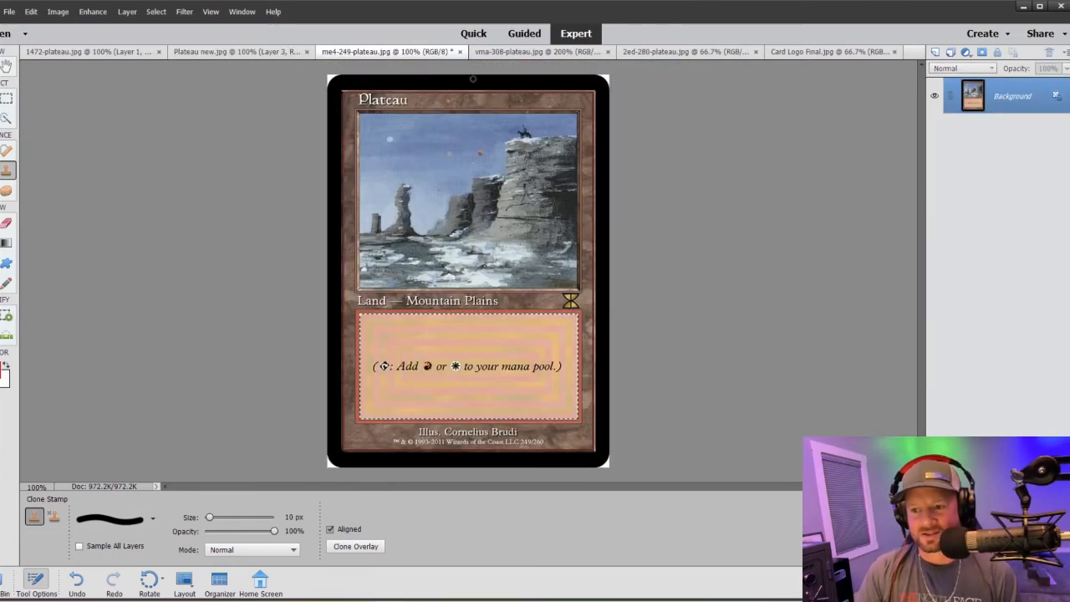
click(506, 54)
scroll(567, 346, down, 5)
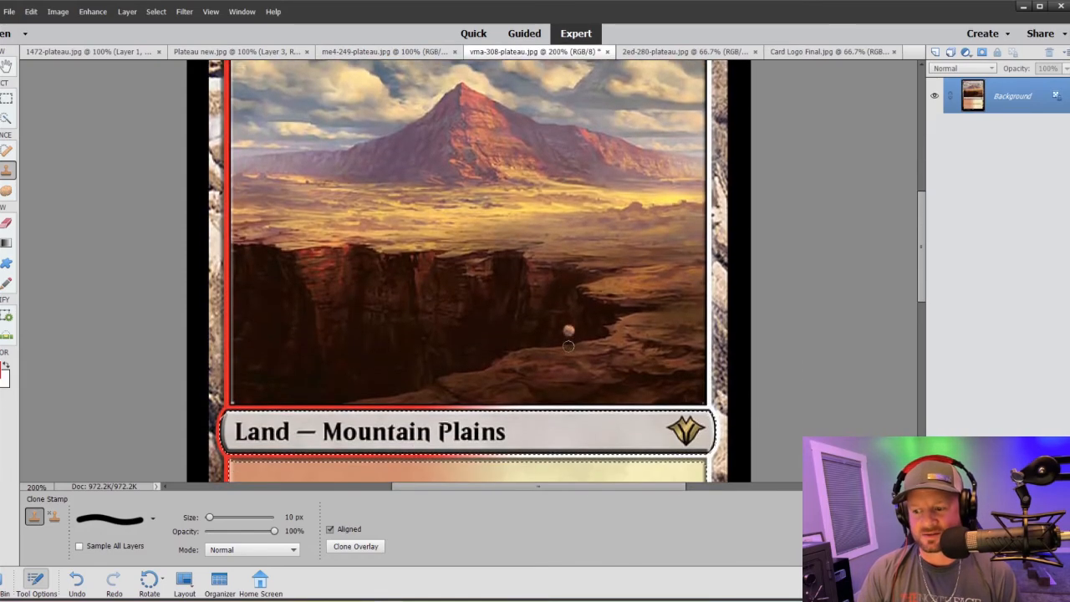
scroll(569, 298, down, 2)
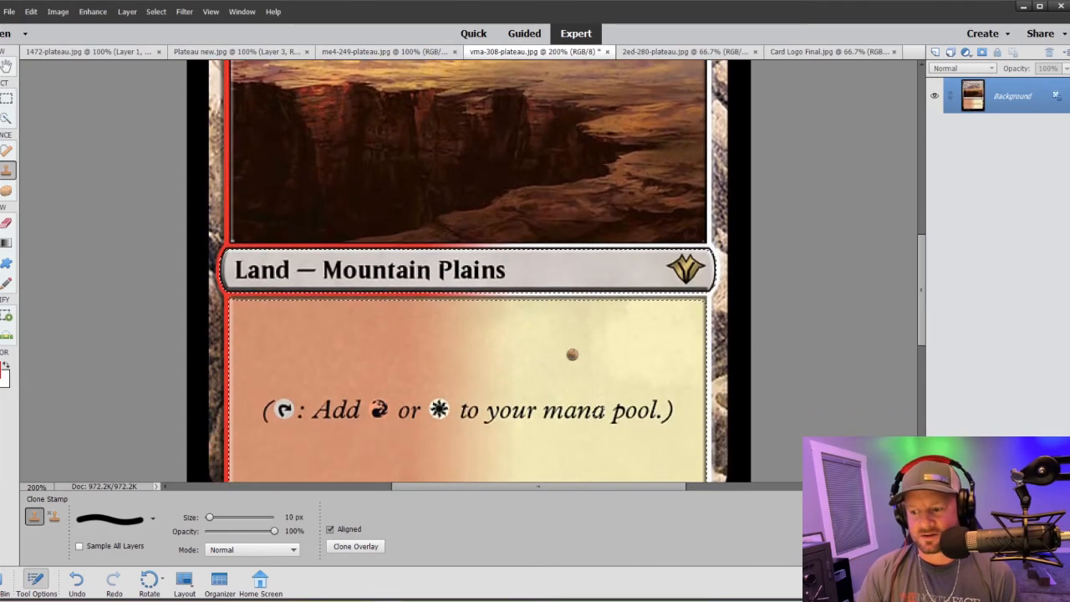
Step: Return to 1472-plateau.jpg and undo the paste of the frame boxes
click(389, 52)
click(86, 54)
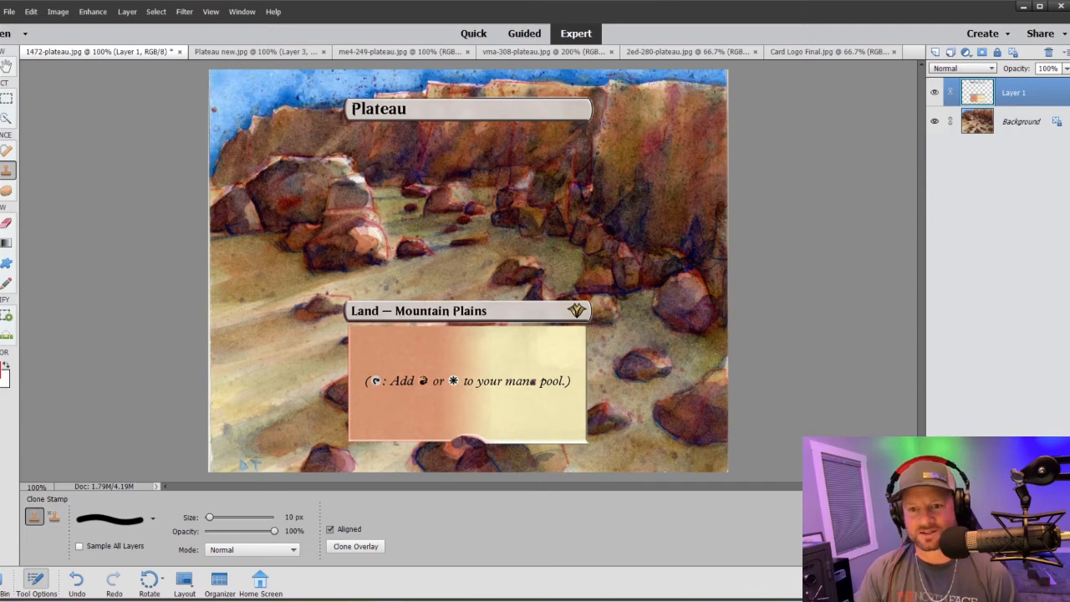
key(ctrl+z)
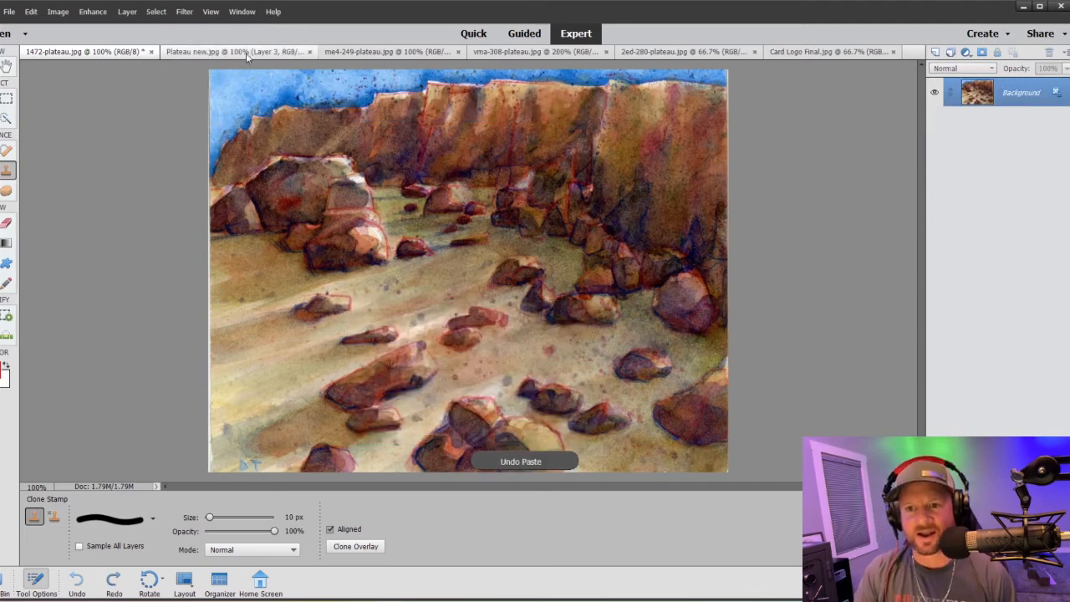
Step: Copy the selected title bar, type bar and text box from vma-308-plateau.jpg into 1472-plateau.jpg as a new layer
click(385, 51)
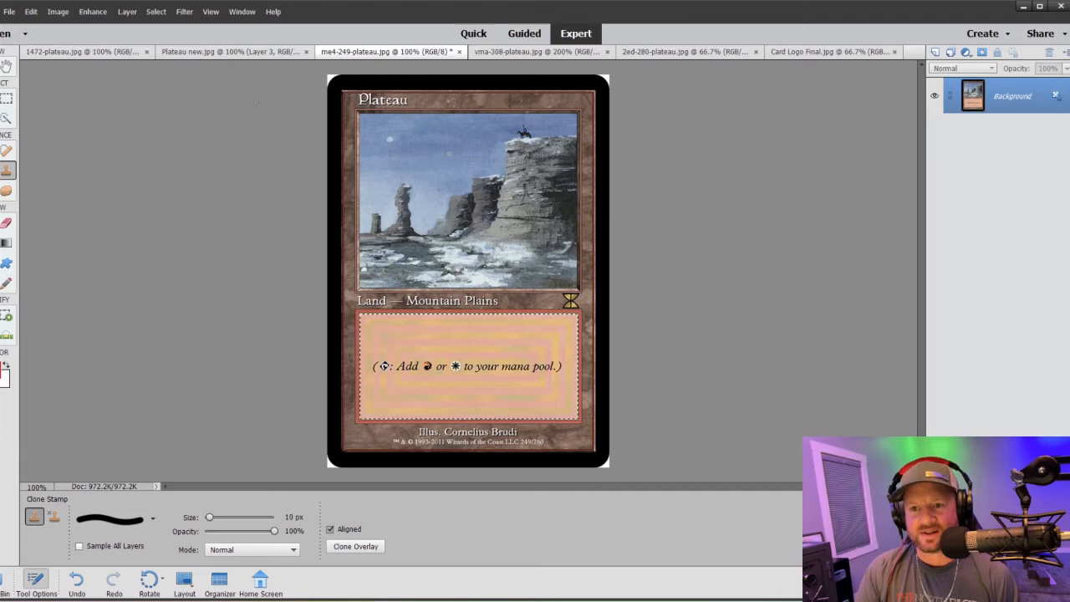
click(234, 51)
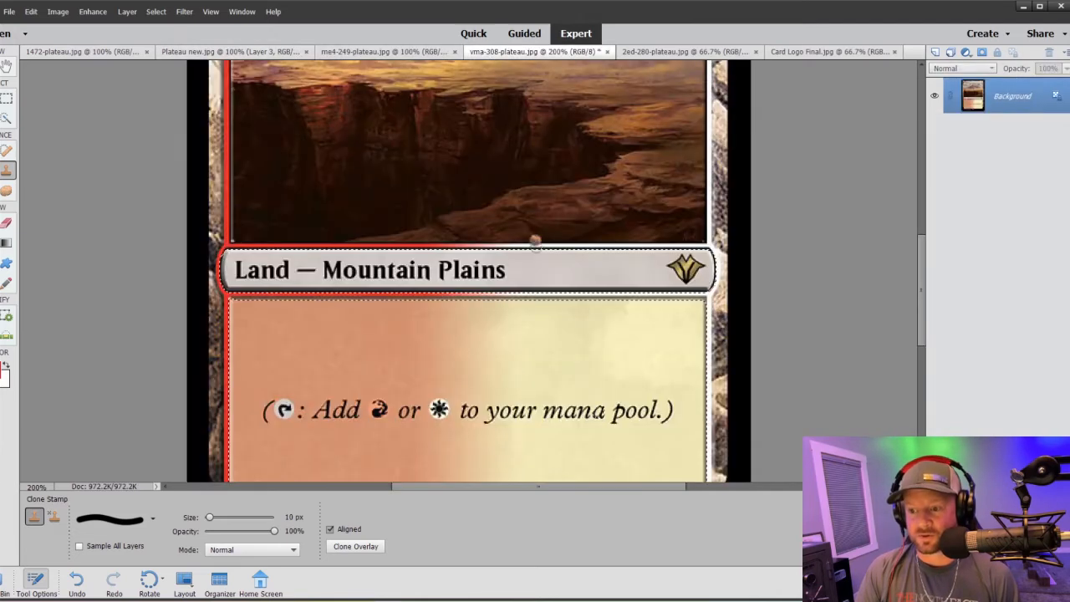
click(535, 51)
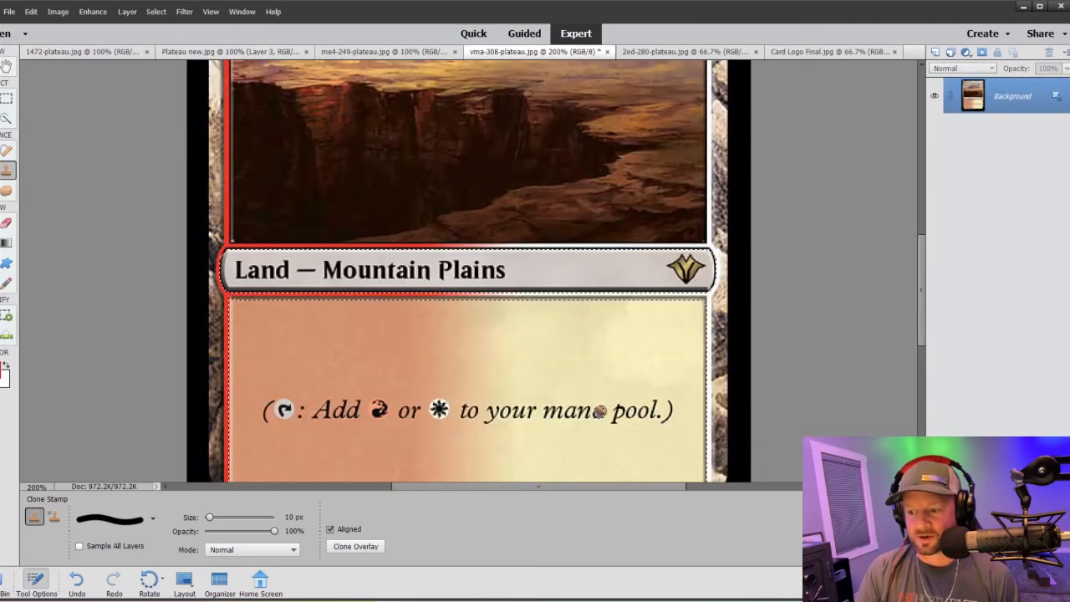
click(7, 119)
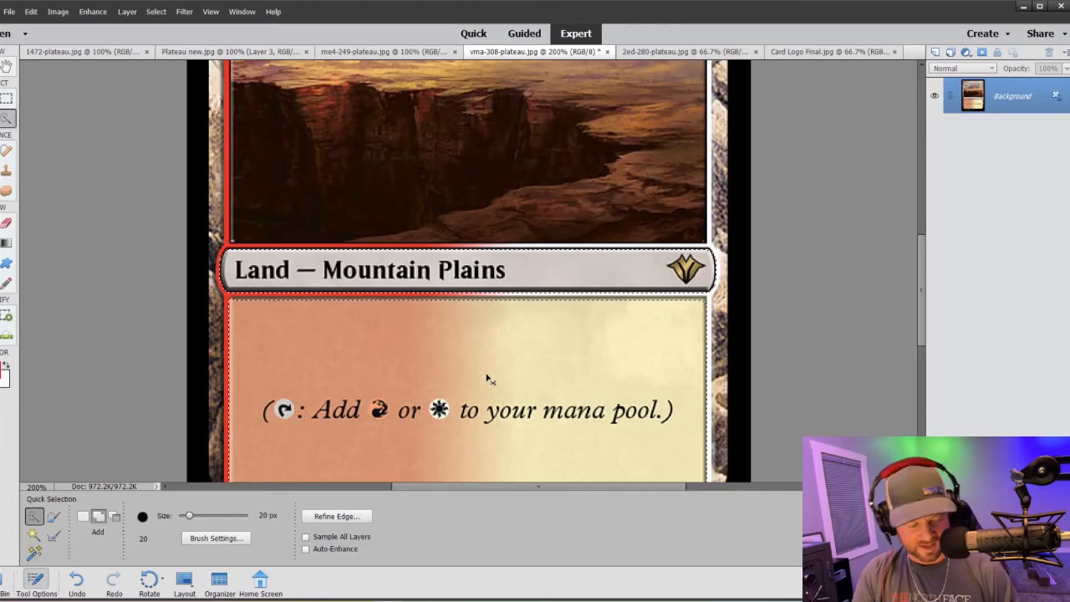
click(71, 54)
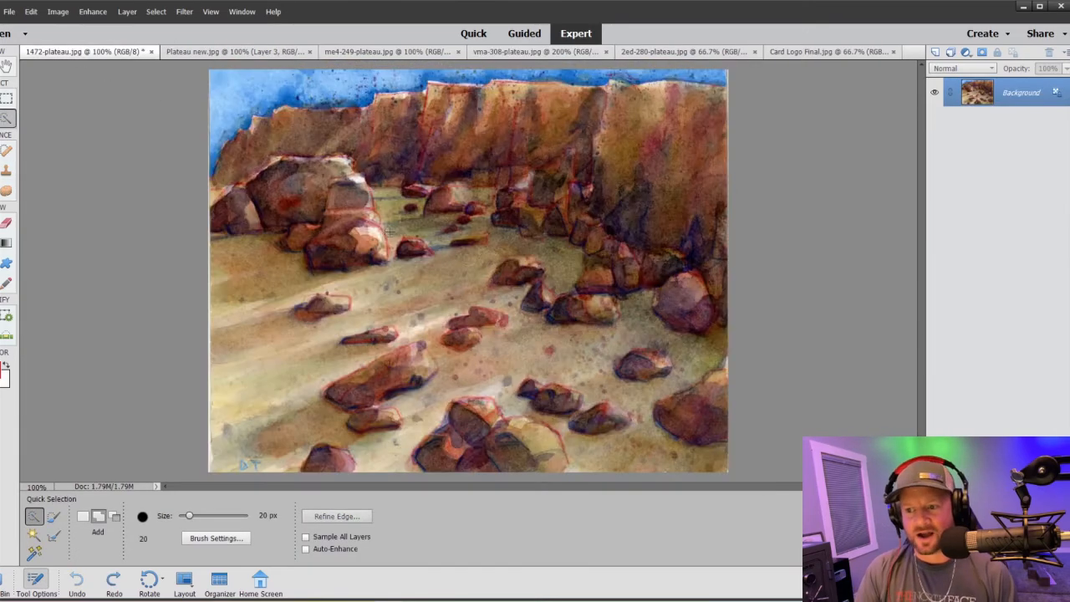
key(ctrl+v)
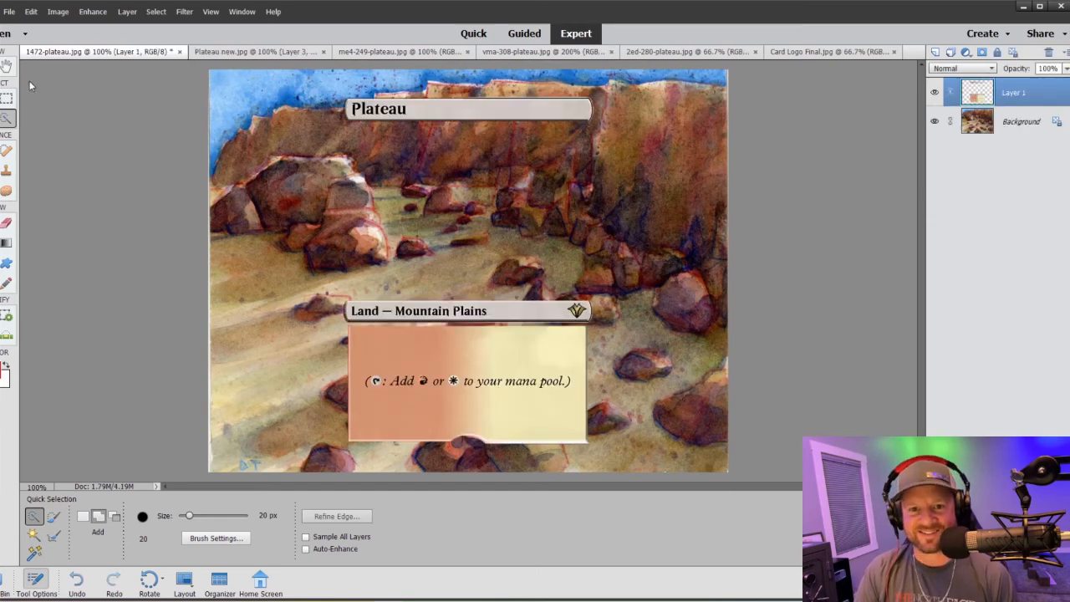
Step: Scale the pasted frame boxes up slightly to about 101% and shift them across the Plateau artwork
click(1, 98)
drag(343, 95, 361, 120)
drag(432, 129, 410, 124)
drag(338, 106, 326, 95)
drag(570, 433, 577, 442)
drag(505, 382, 504, 383)
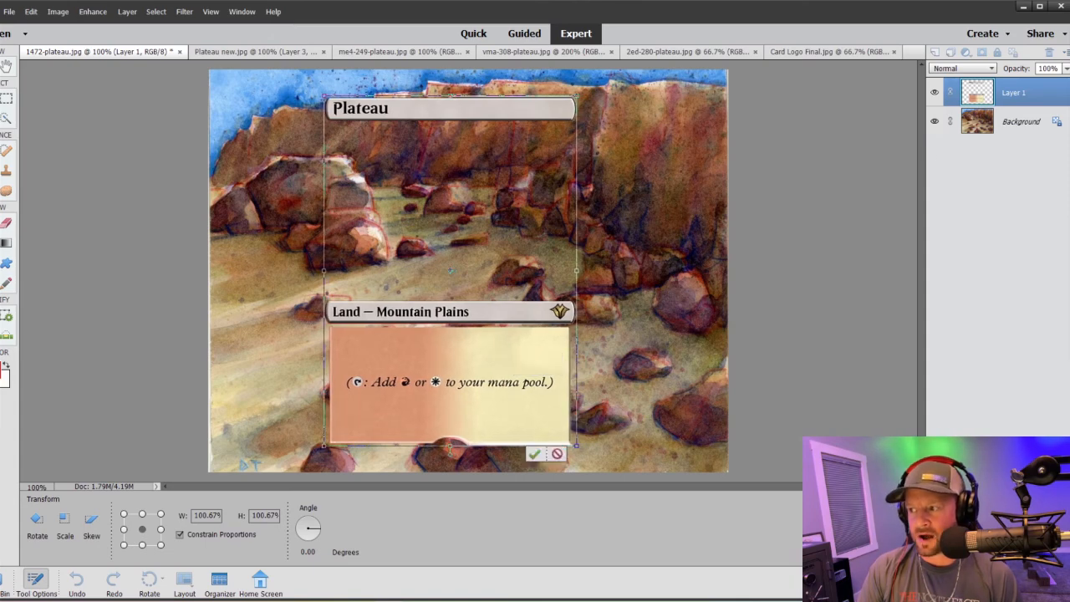
Step: Lower the frame layer's opacity to 48% and place it over the large boulder and sandy foreground, just inside the artwork's upper edge
click(1067, 69)
click(1039, 82)
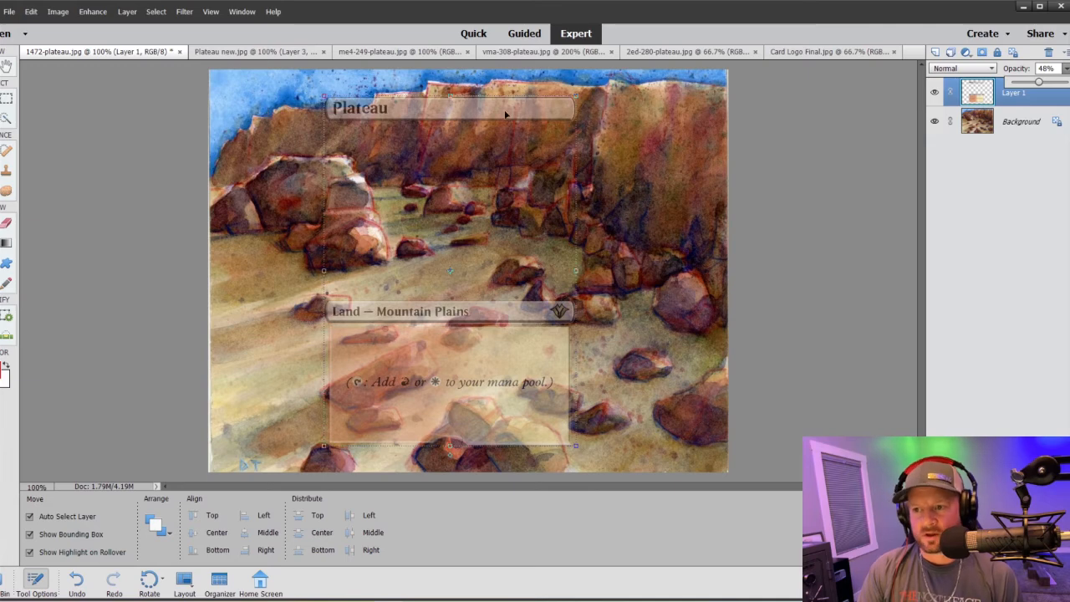
drag(507, 115, 440, 100)
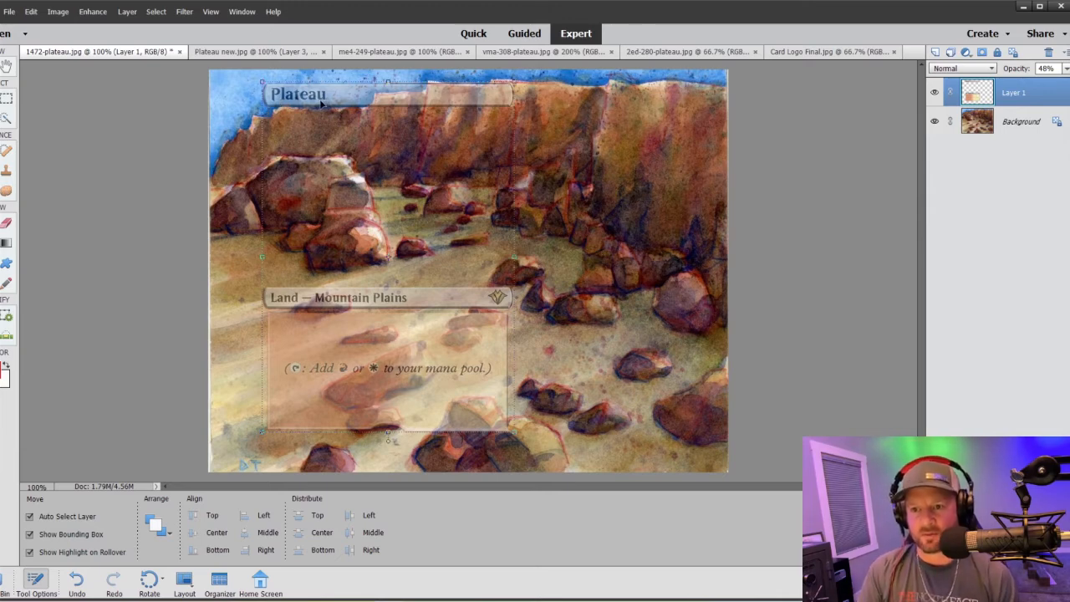
drag(377, 396, 376, 400)
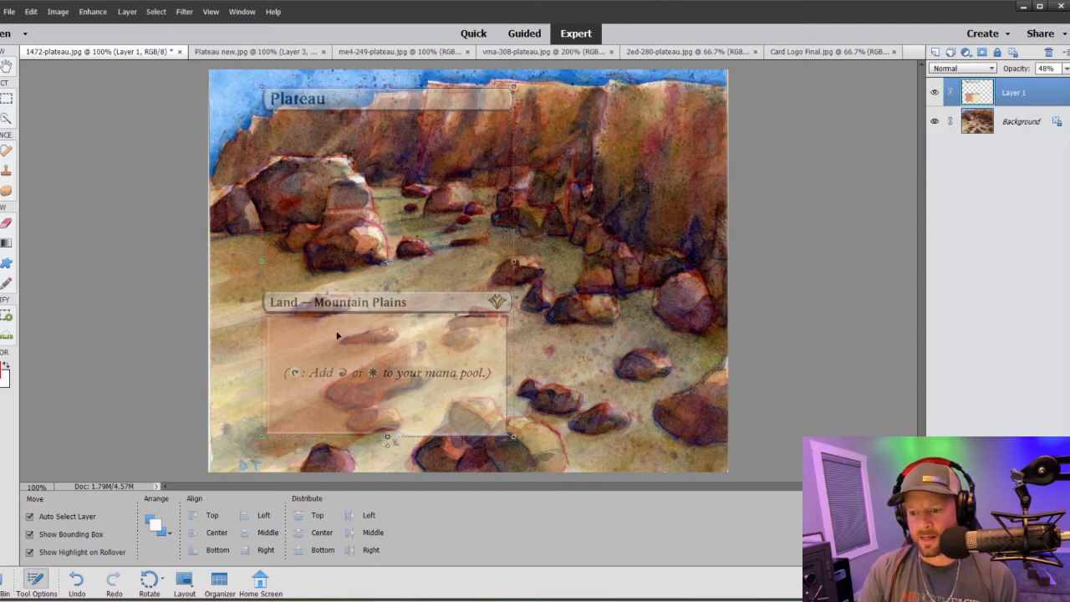
Step: Crop the image to a portrait card shape with an even border around the frame boxes
click(58, 12)
click(61, 55)
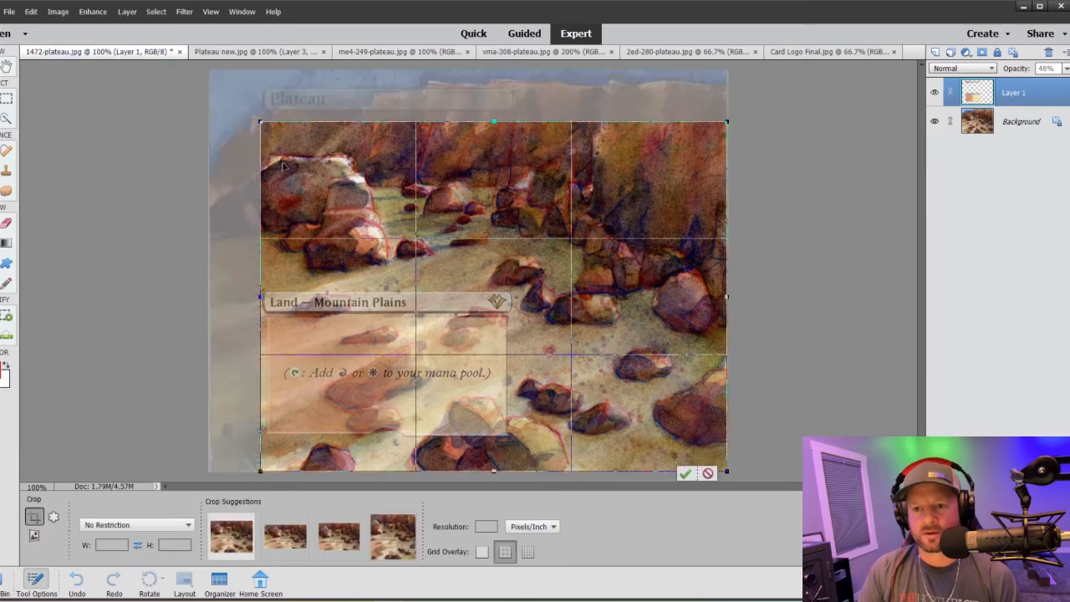
drag(260, 122, 244, 70)
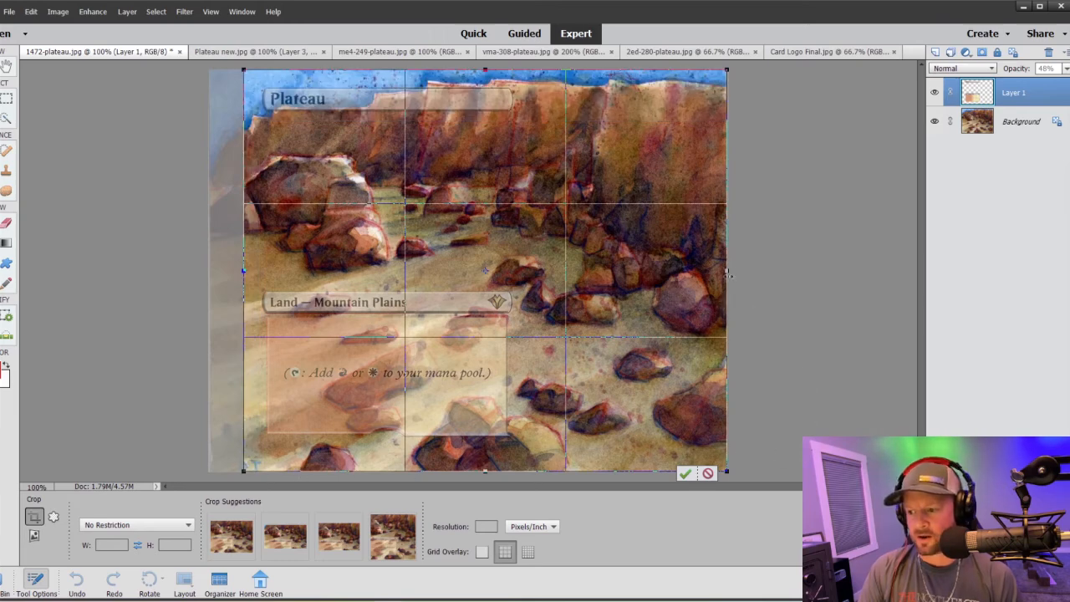
drag(726, 270, 530, 270)
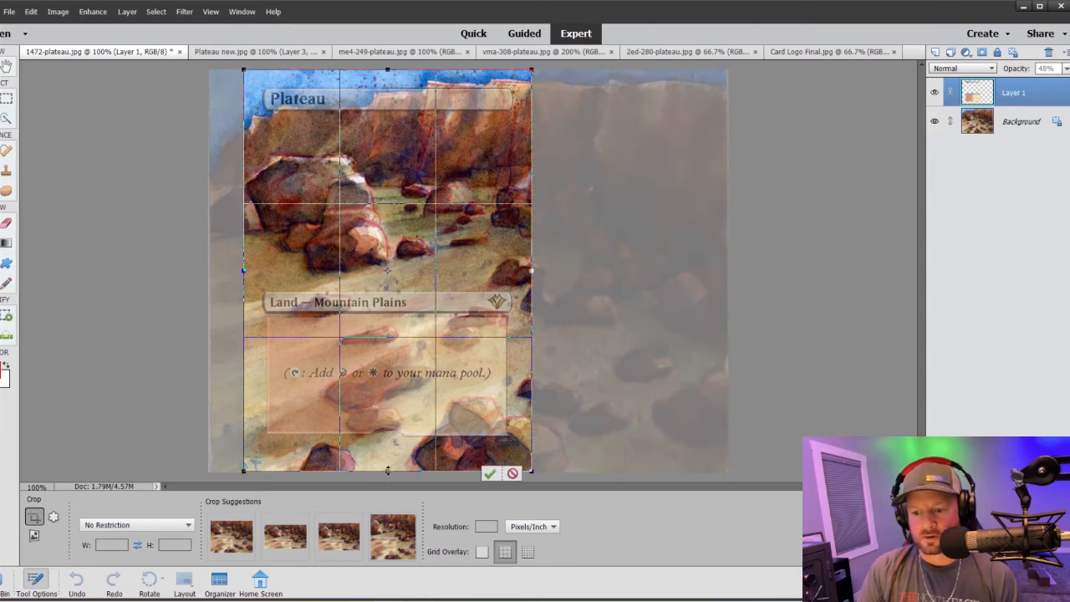
drag(387, 471, 386, 459)
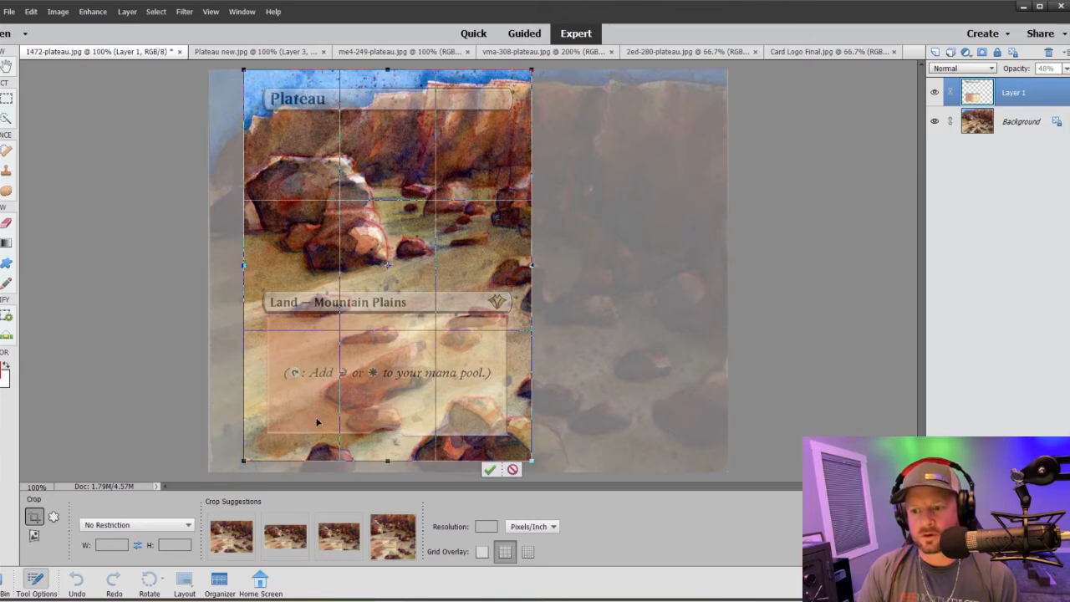
click(490, 468)
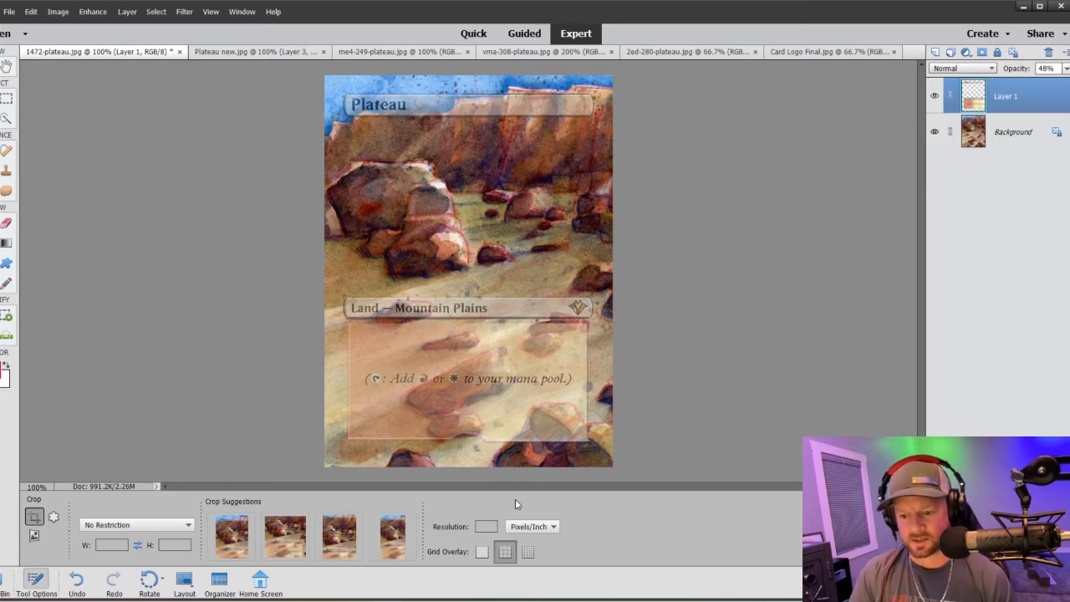
Step: Copy the selected striped text box from me4-249-plateau.jpg into 1472-plateau.jpg as a new layer
click(287, 52)
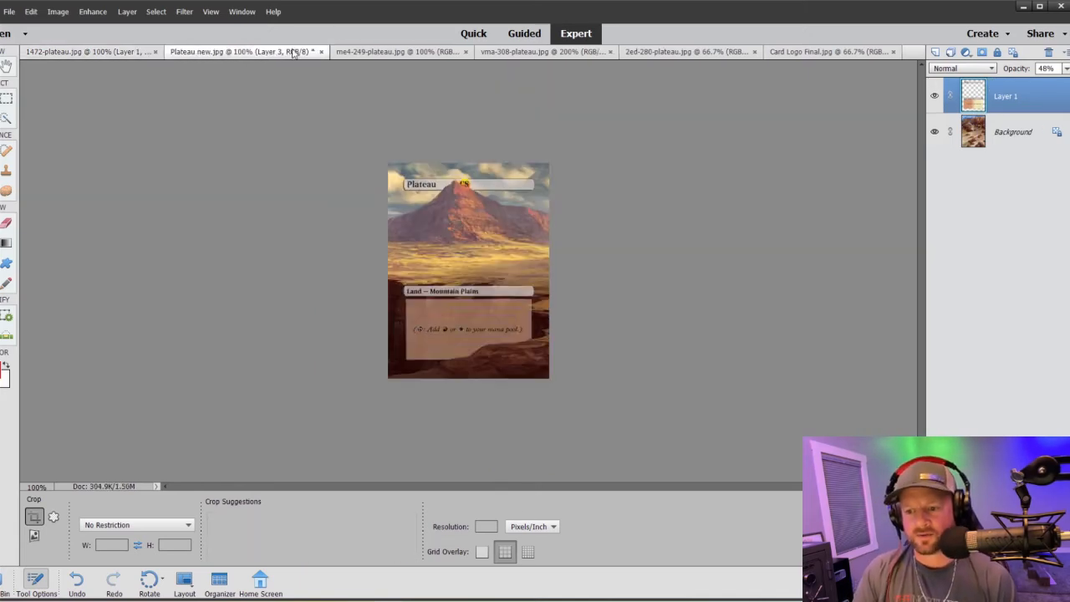
click(405, 52)
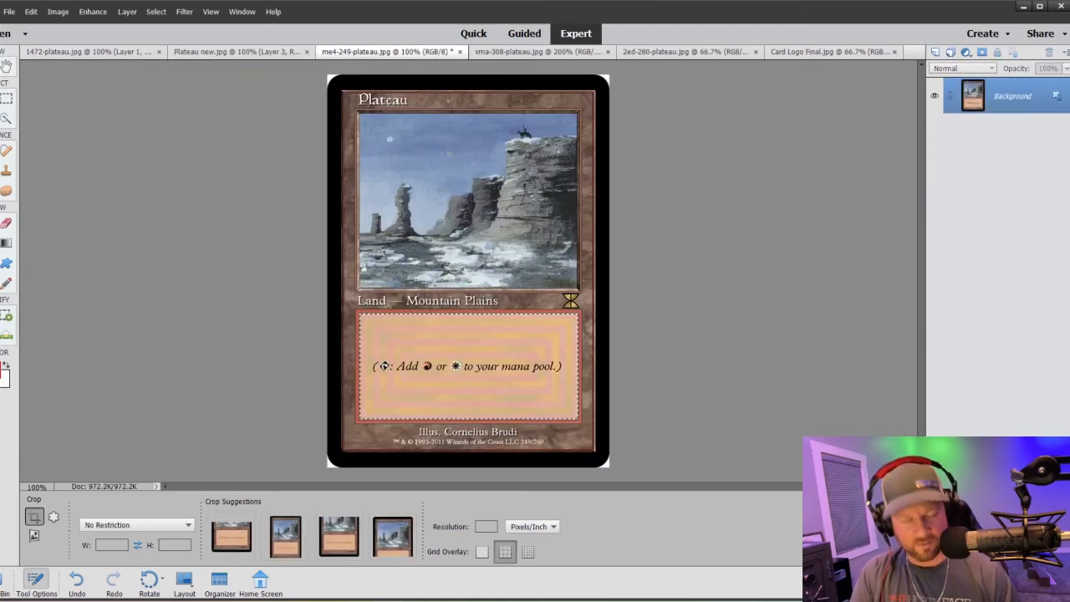
click(125, 53)
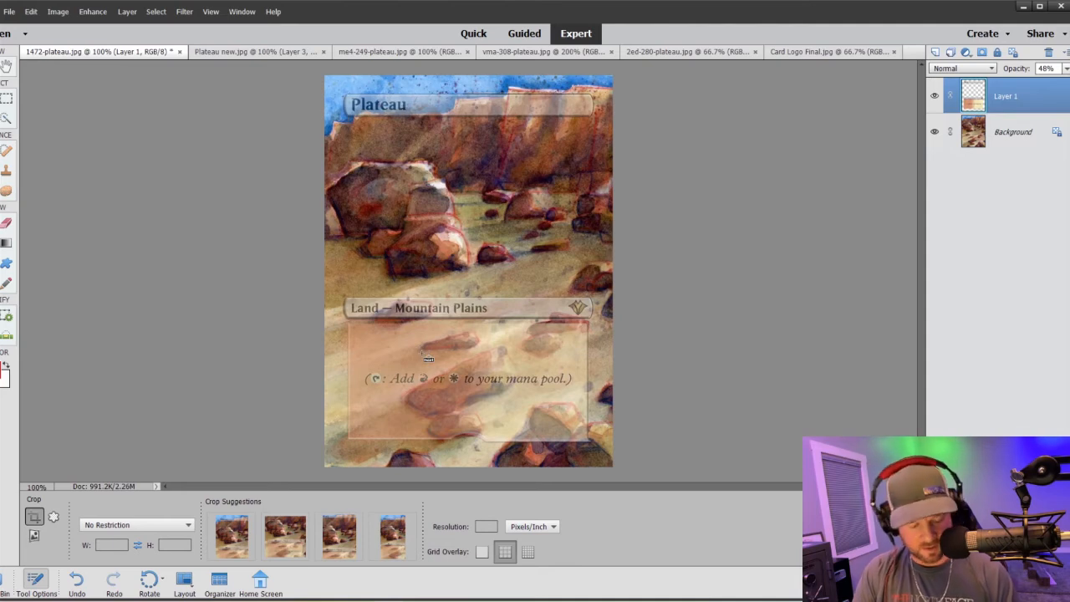
key(ctrl+v)
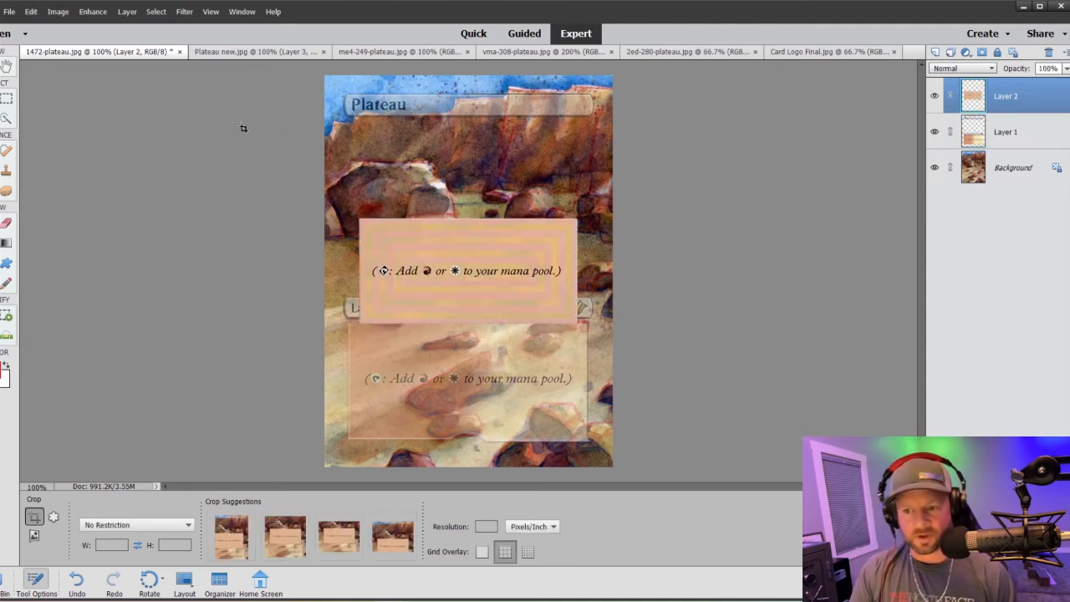
Step: Move the striped text box over the existing one and enlarge it to about 110% so it covers it
key(v)
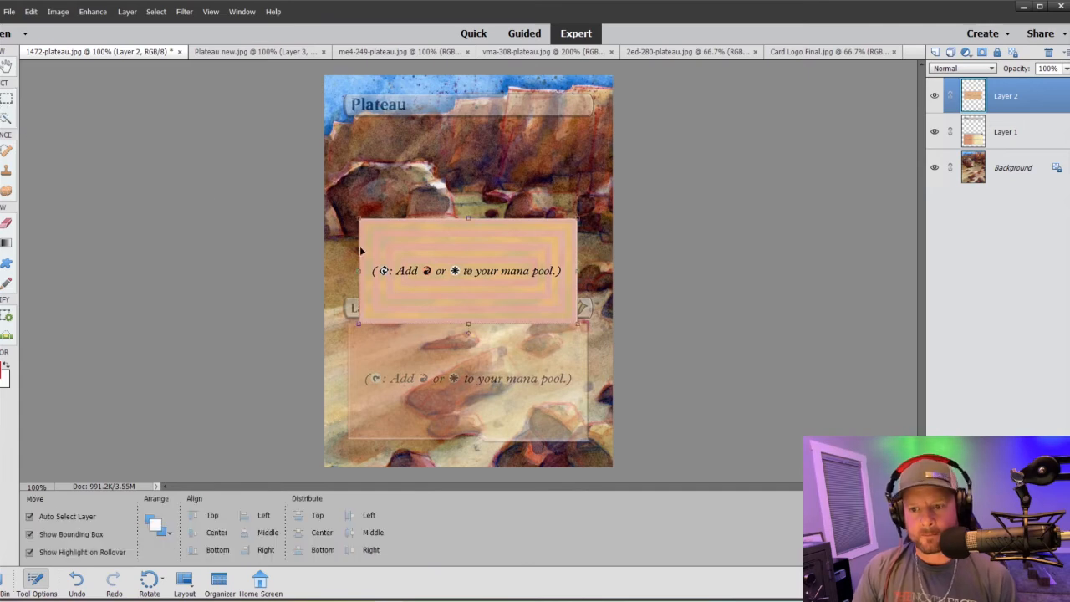
drag(443, 232, 423, 339)
drag(416, 376, 416, 376)
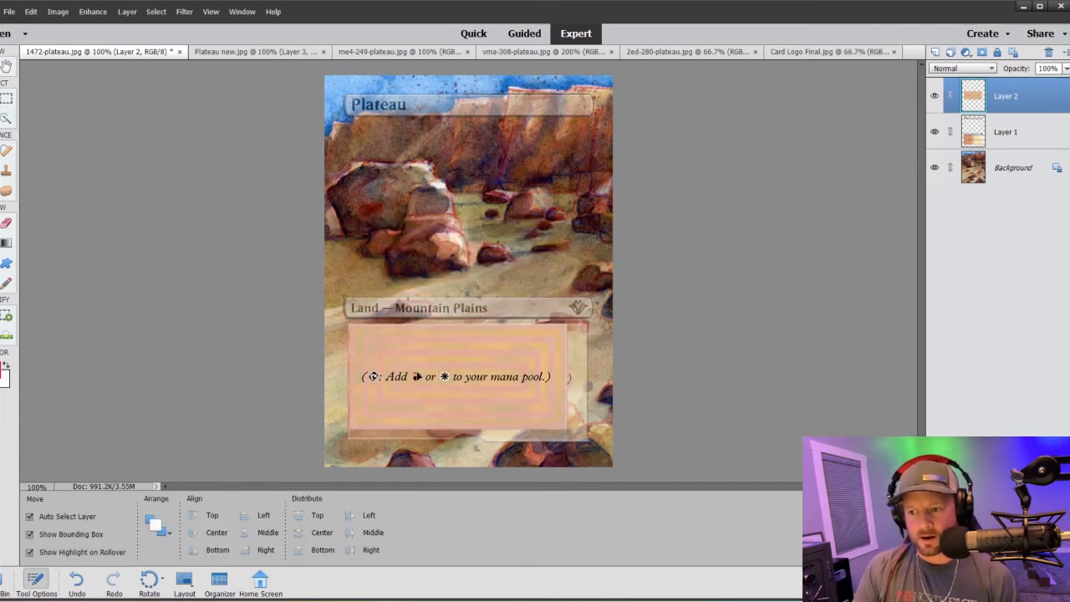
drag(567, 430, 589, 444)
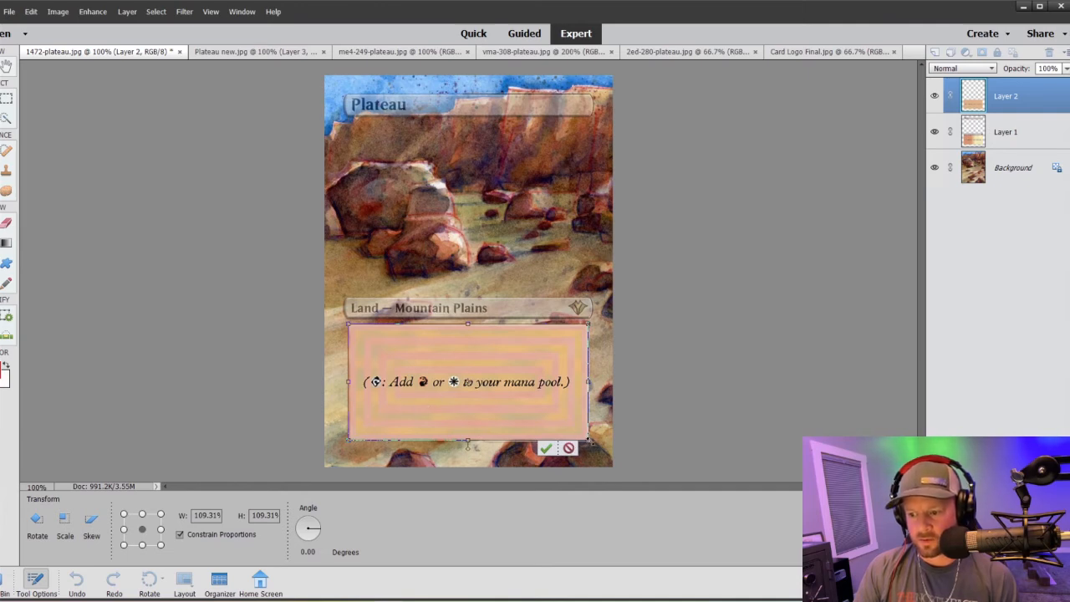
drag(590, 441, 592, 443)
click(542, 448)
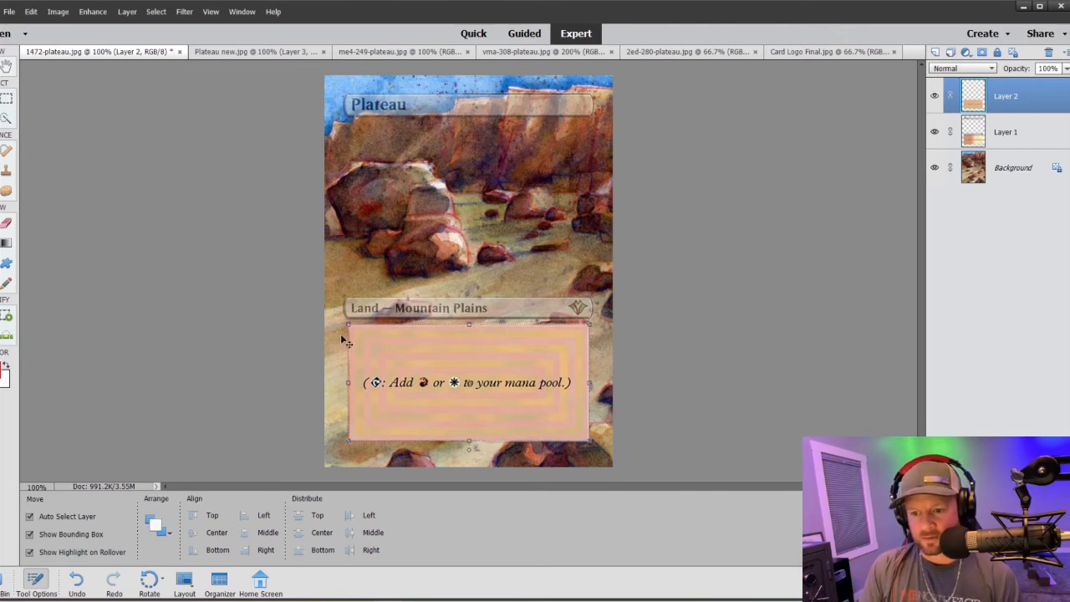
Step: Lower the opacity of the striped text box on Layer 2 to 64%
click(337, 373)
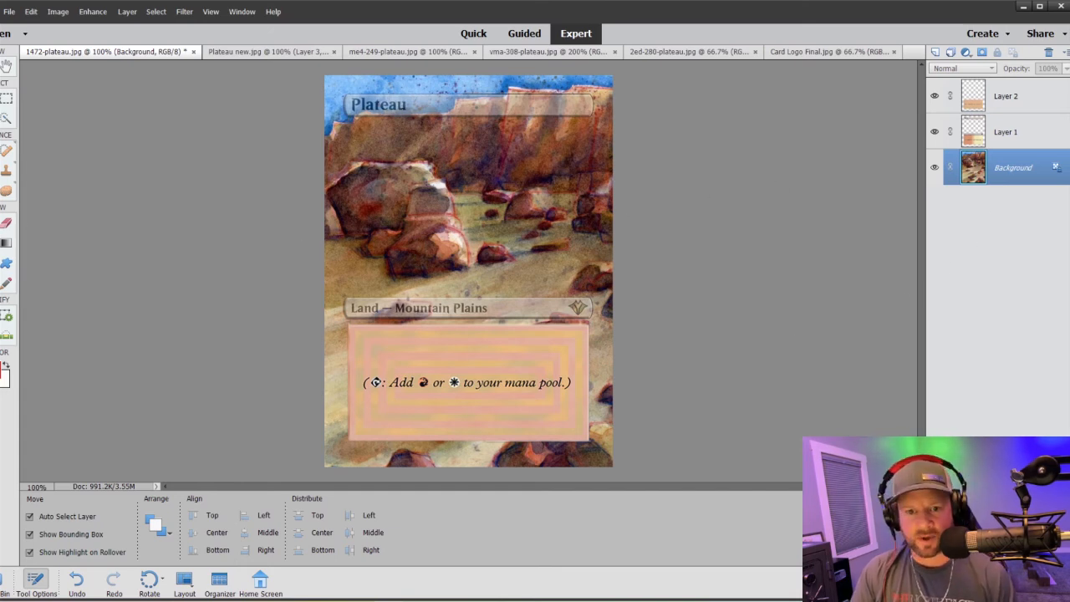
click(7, 168)
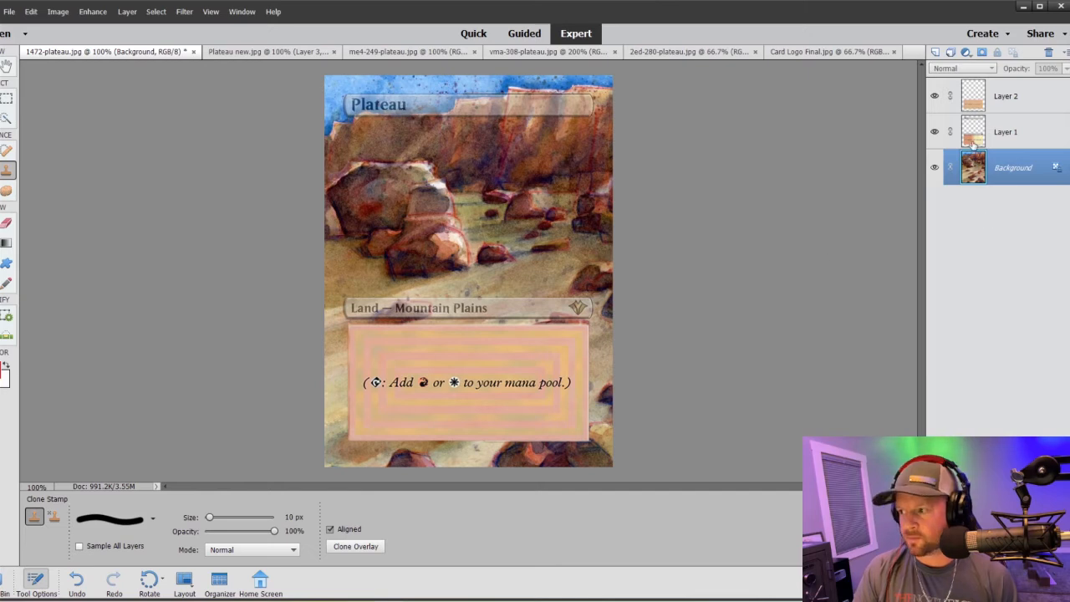
click(1026, 98)
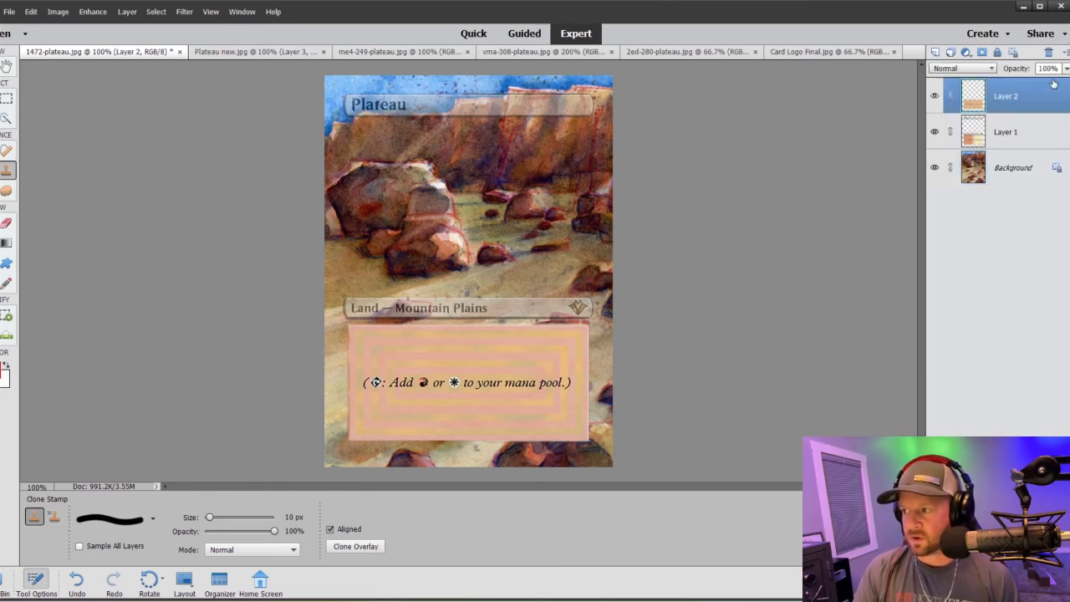
click(1065, 69)
drag(1062, 82, 1049, 88)
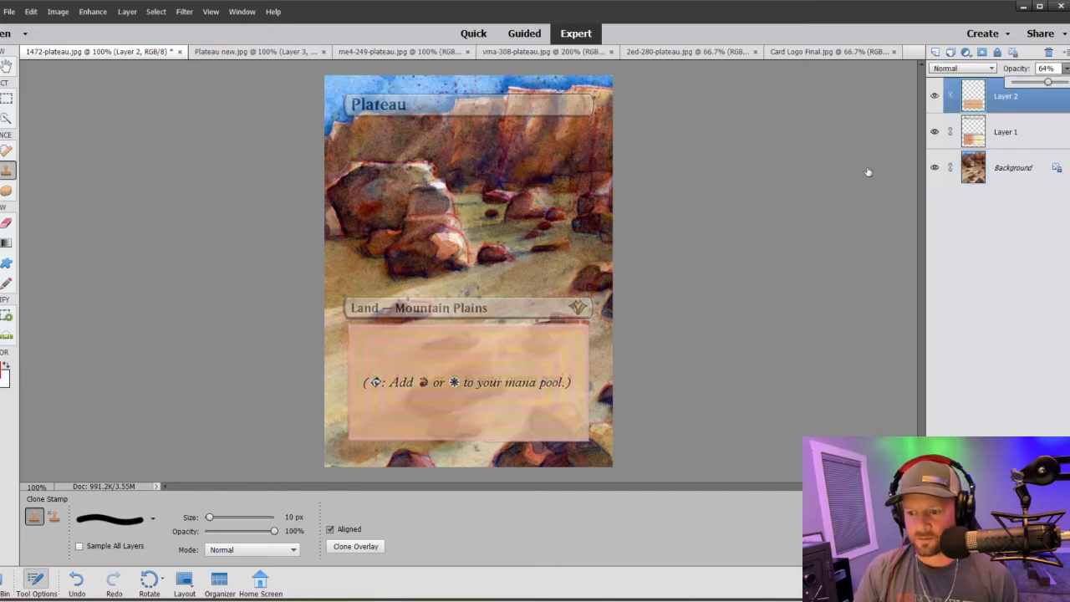
Step: Draw a rectangular selection on Layer 1 around the old text box beneath the type bar
click(988, 144)
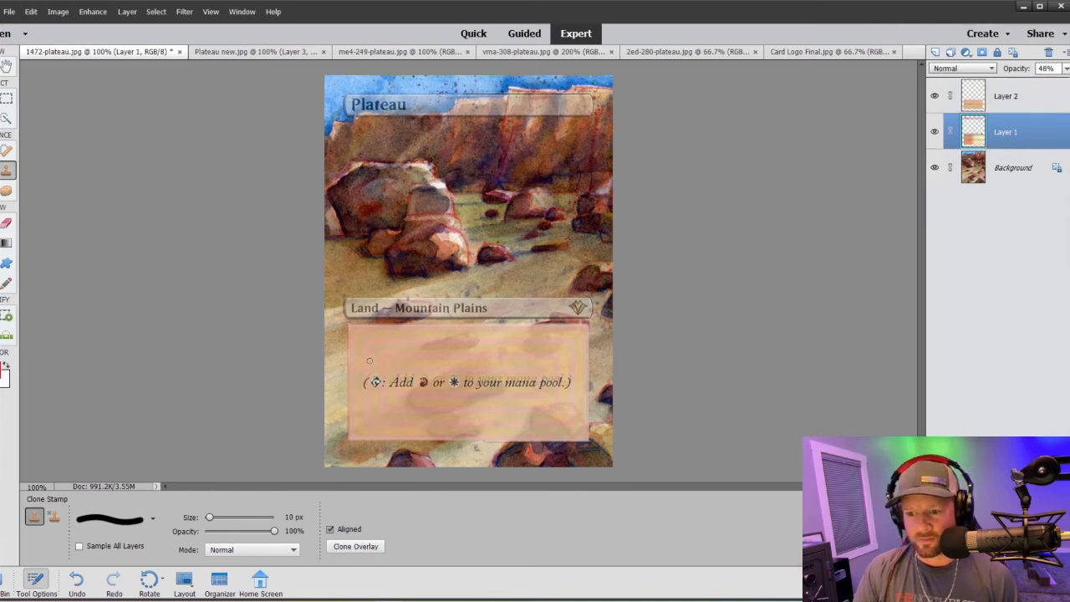
click(6, 100)
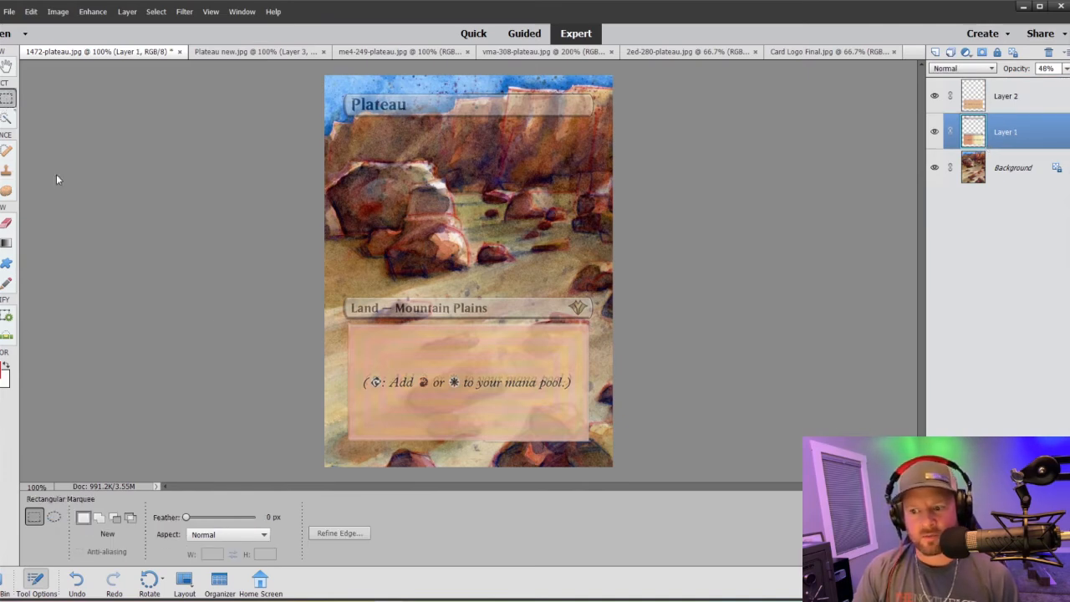
mouse_move(340, 321)
mouse_down()
mouse_move(589, 443)
mouse_move(623, 443)
mouse_move(598, 460)
mouse_up()
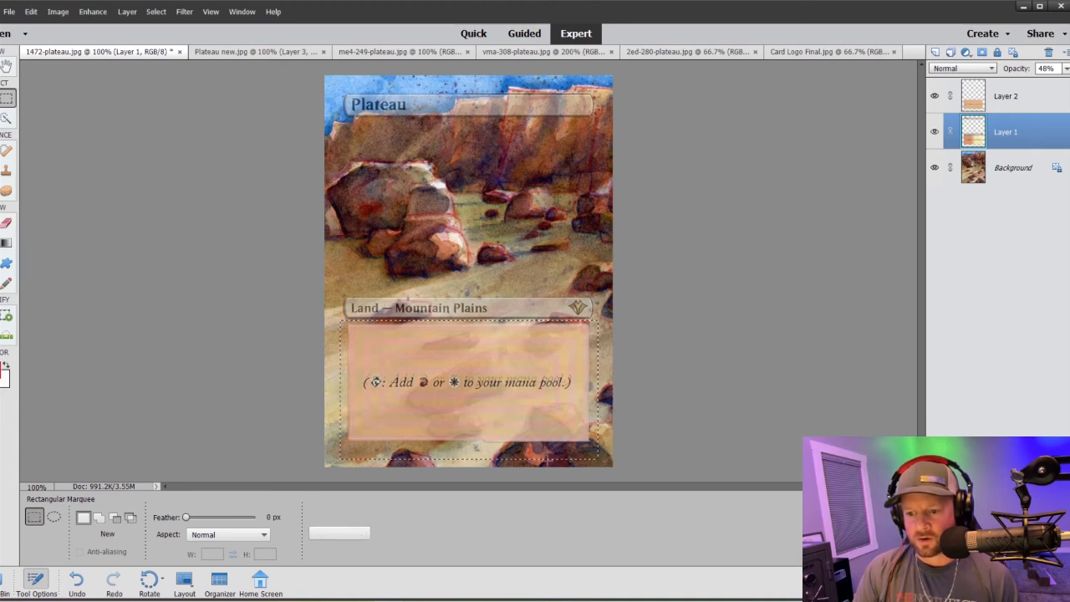
Step: Paint out the old text box inside the selection on Layer 1 with a 35 px Clone Stamp and deselect
key(s)
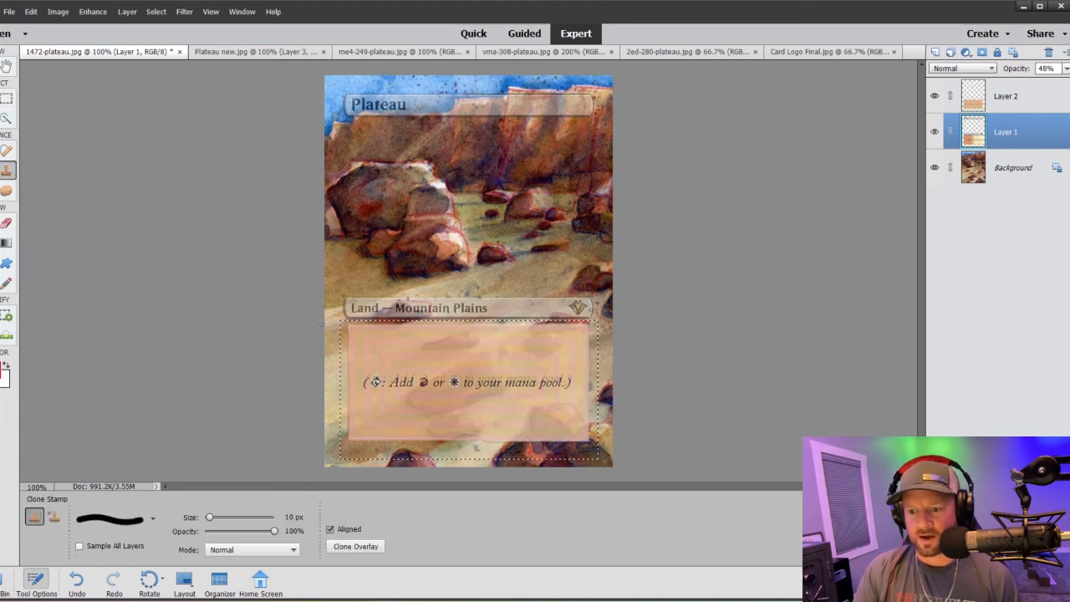
key(bracketright)
key(bracketright)
key(bracketright)
key(bracketright)
key(bracketright)
alt+click(347, 336)
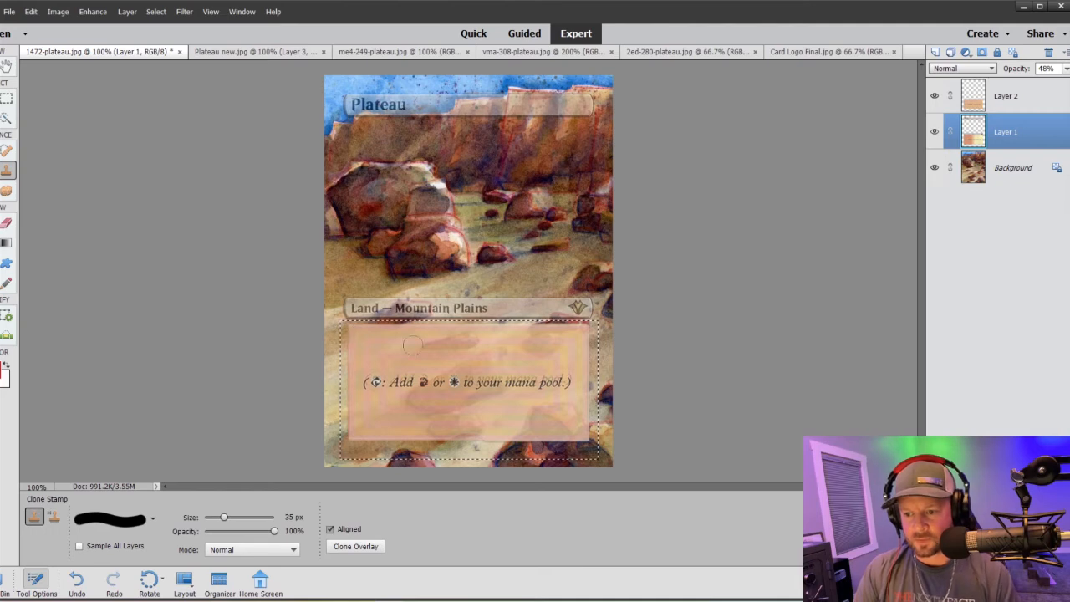
mouse_move(356, 338)
mouse_down()
mouse_move(470, 339)
mouse_move(521, 319)
mouse_move(672, 351)
mouse_move(640, 382)
mouse_move(575, 396)
mouse_move(186, 450)
mouse_move(585, 437)
mouse_move(501, 422)
mouse_move(452, 456)
mouse_up()
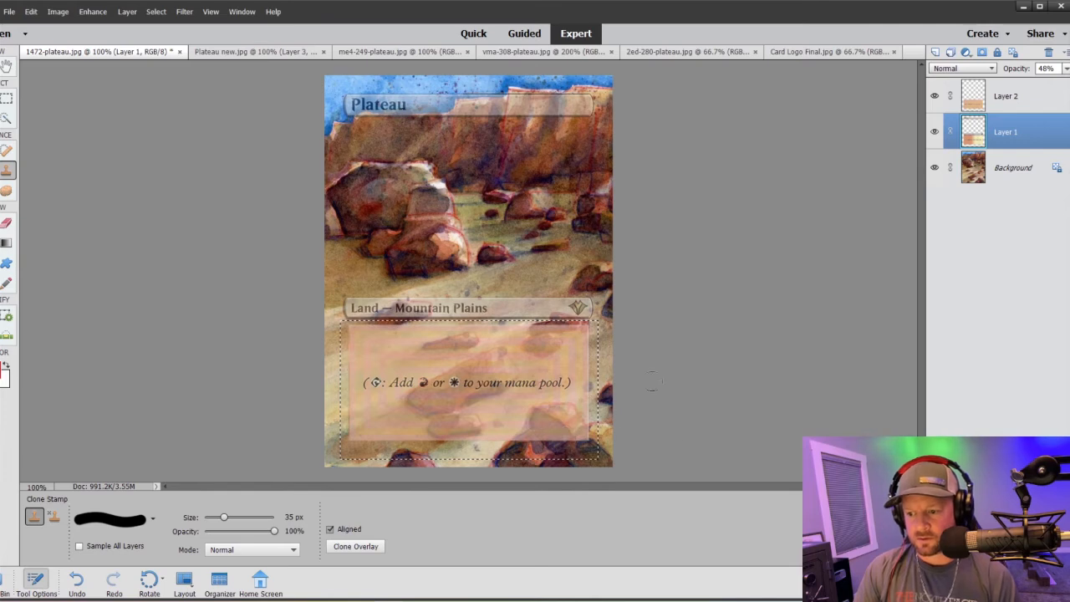
drag(421, 338, 417, 334)
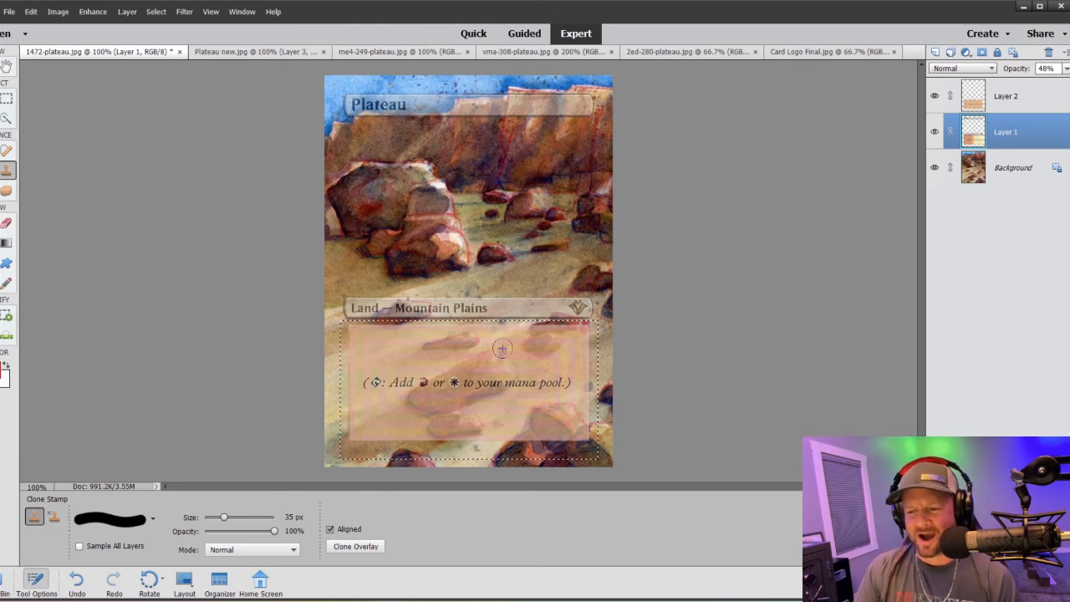
click(6, 97)
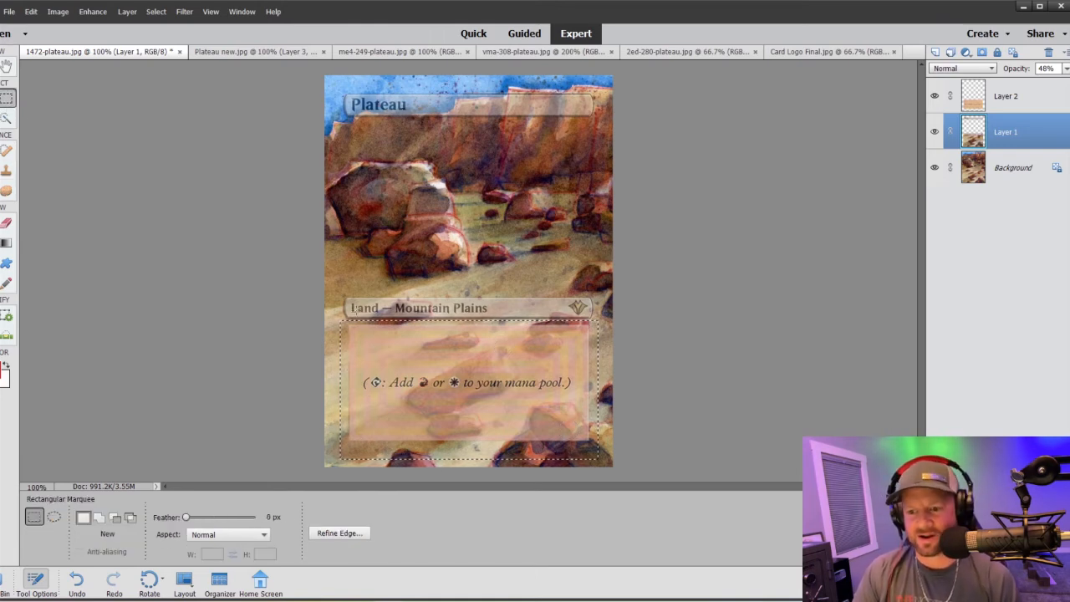
right_click(377, 361)
click(409, 373)
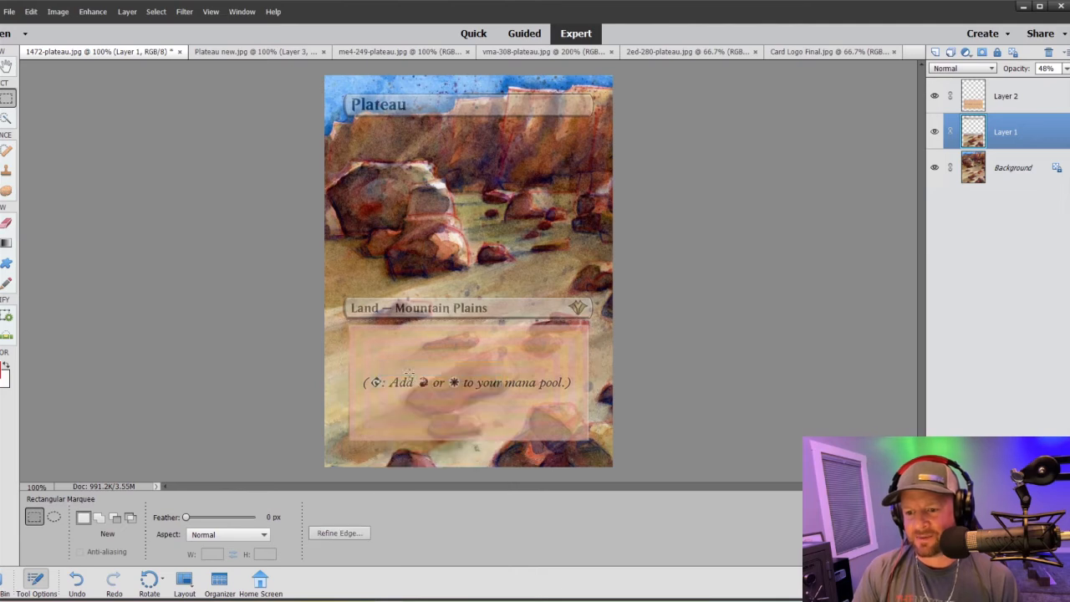
Step: Set the opacity of the striped text box on Layer 2 to 77%
click(1018, 102)
click(1066, 69)
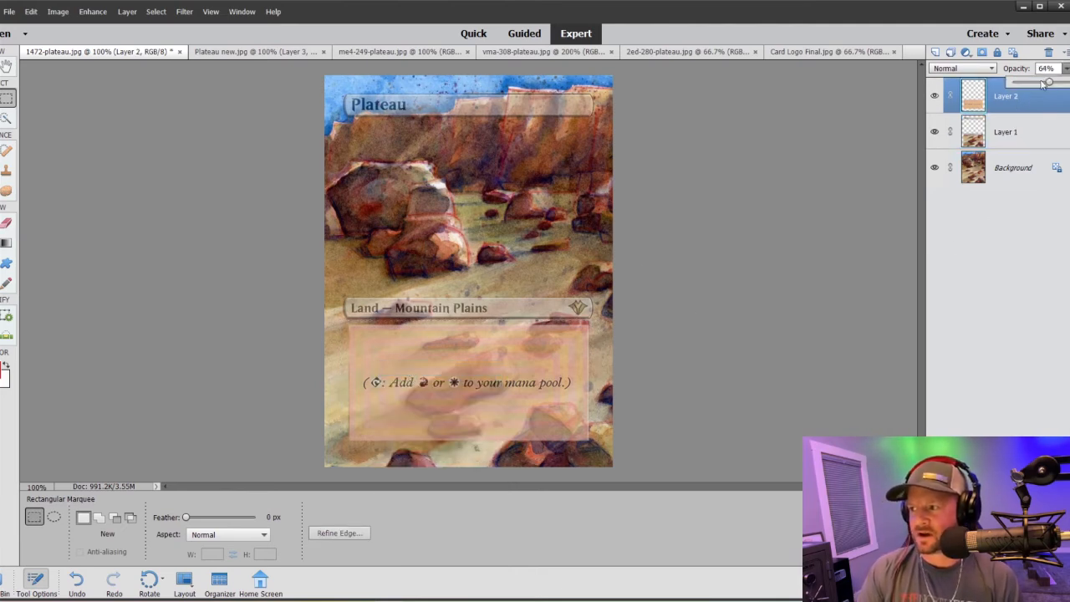
click(1057, 83)
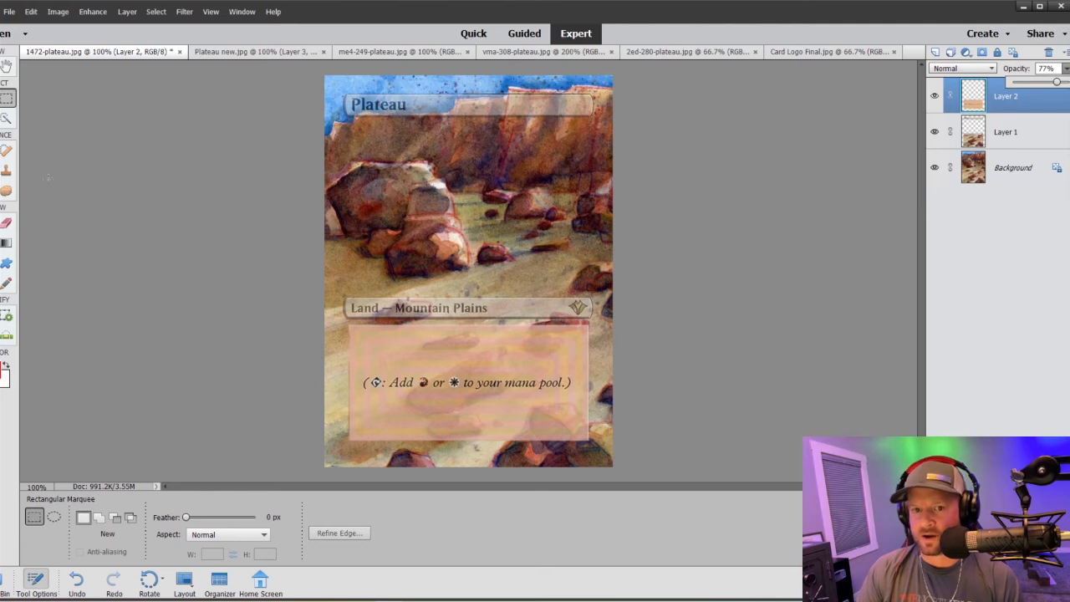
Step: Clone Stamp the rock pile at 35 px over the lower-right corner of the striped text box on Layer 2
click(7, 170)
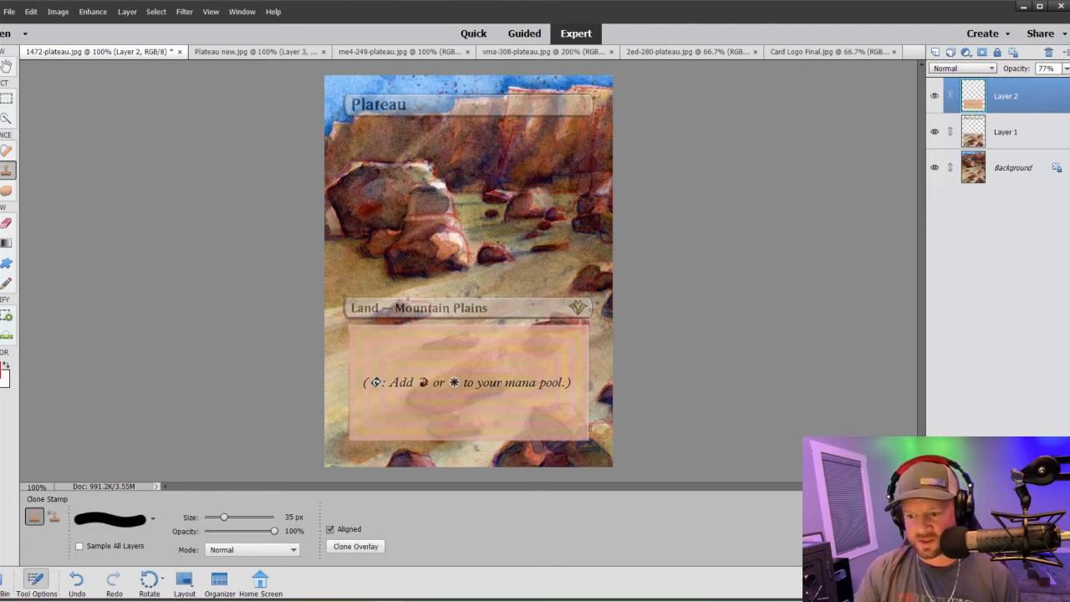
key(ctrl+equal)
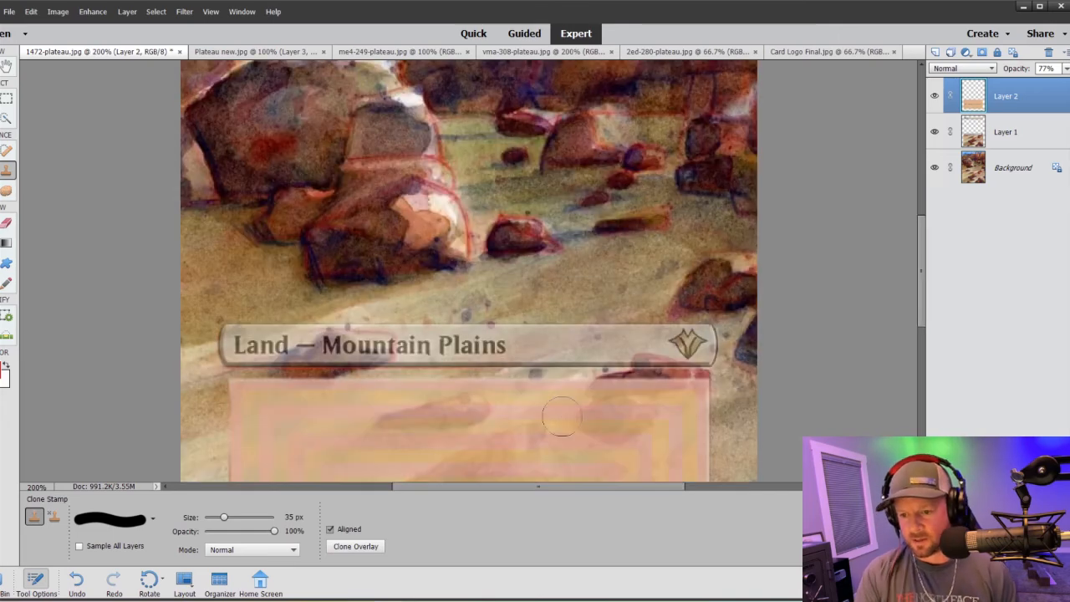
scroll(558, 386, down, 5)
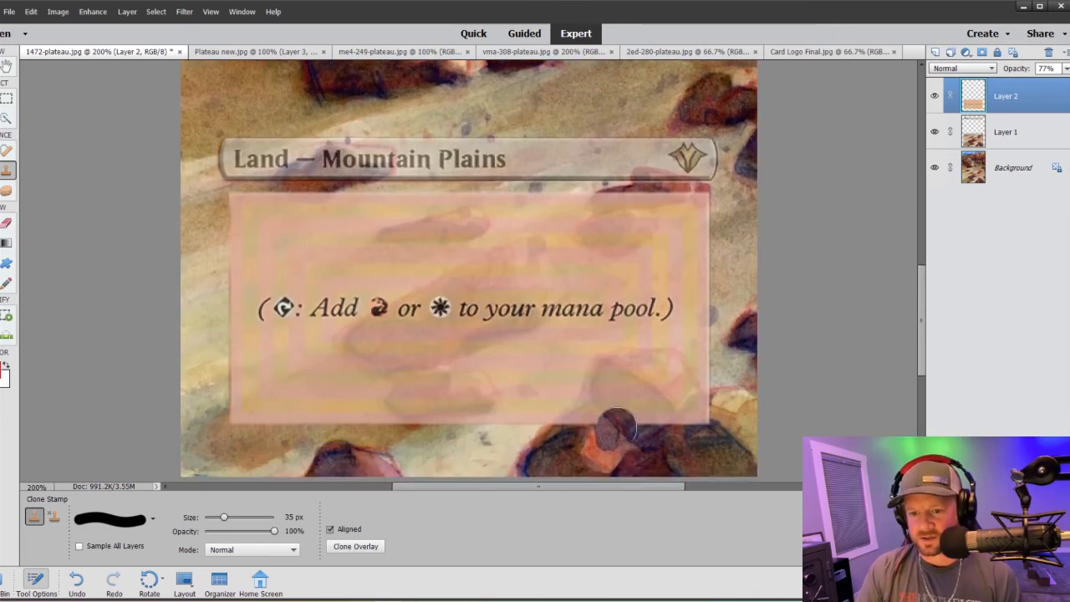
mouse_move(654, 336)
mouse_down()
mouse_move(623, 345)
mouse_move(619, 334)
mouse_move(652, 340)
mouse_move(675, 367)
mouse_move(667, 336)
mouse_move(706, 388)
mouse_move(674, 381)
mouse_move(636, 341)
mouse_move(624, 368)
mouse_move(611, 344)
mouse_move(665, 329)
mouse_up()
mouse_move(675, 345)
mouse_down()
mouse_move(698, 378)
mouse_move(617, 334)
mouse_move(594, 388)
mouse_move(579, 393)
mouse_move(600, 374)
mouse_move(567, 398)
mouse_move(593, 379)
mouse_move(607, 339)
mouse_move(656, 326)
mouse_move(713, 378)
mouse_move(669, 355)
mouse_move(667, 330)
mouse_move(618, 329)
mouse_move(591, 376)
mouse_move(558, 408)
mouse_up()
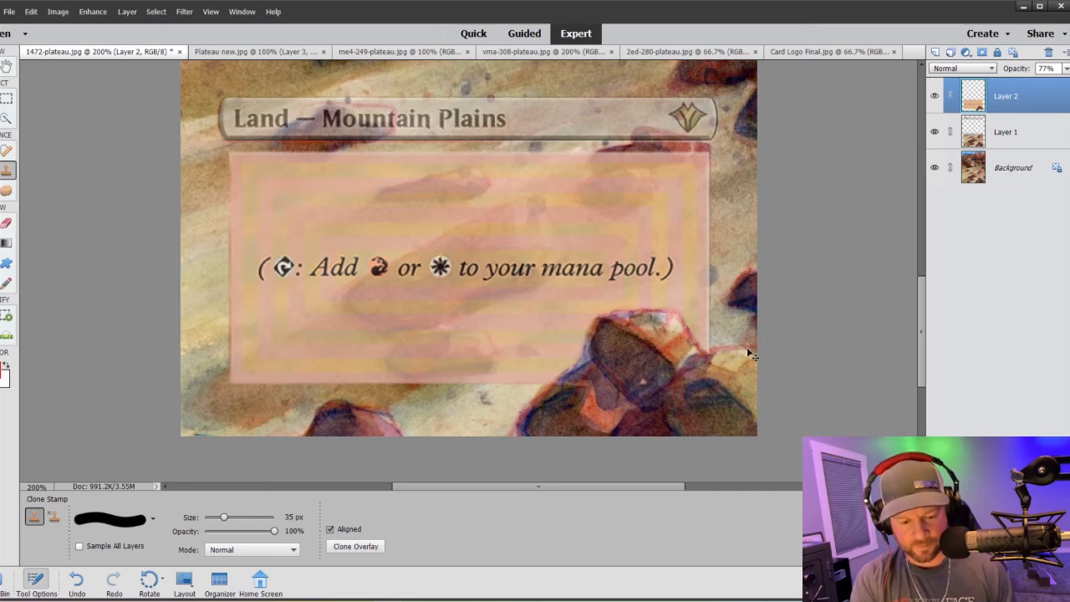
key(ctrl+minus)
key(ctrl+minus)
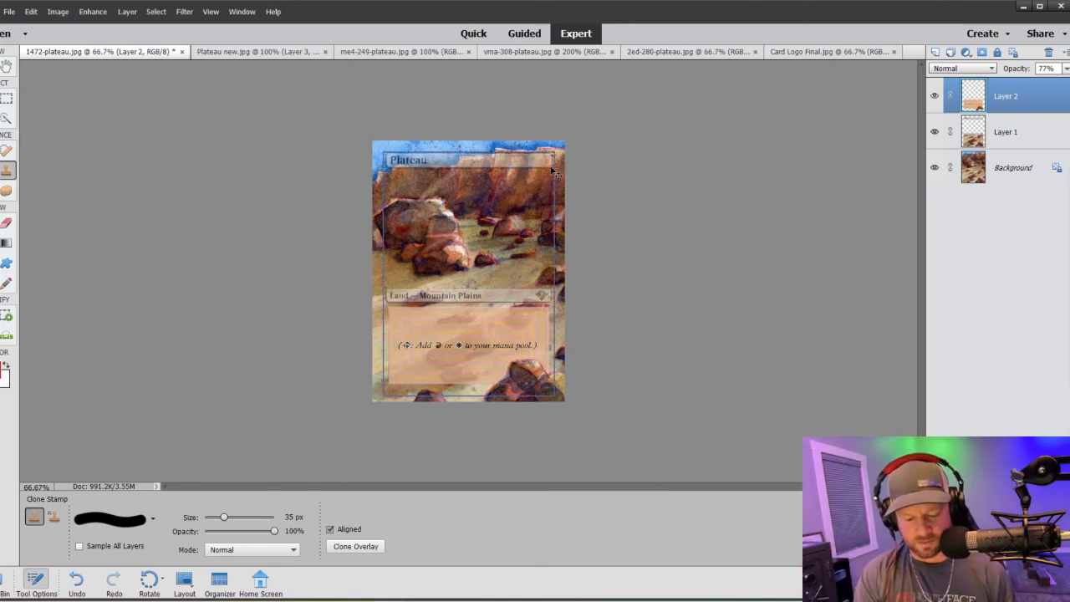
key(ctrl+equal)
key(ctrl+equal)
scroll(548, 216, up, 1)
scroll(548, 216, up, 5)
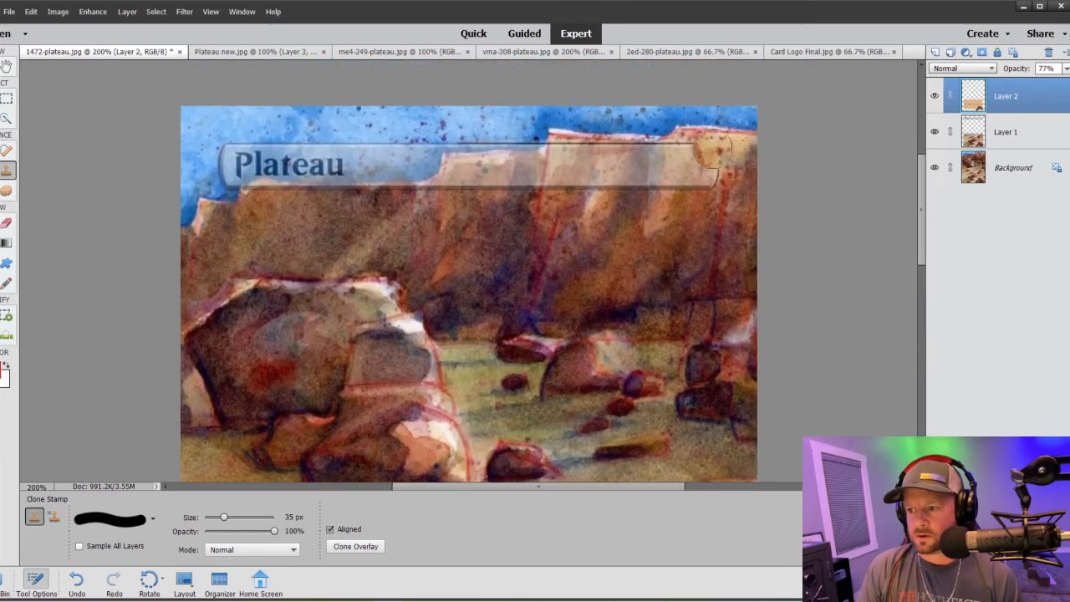
drag(713, 150, 697, 160)
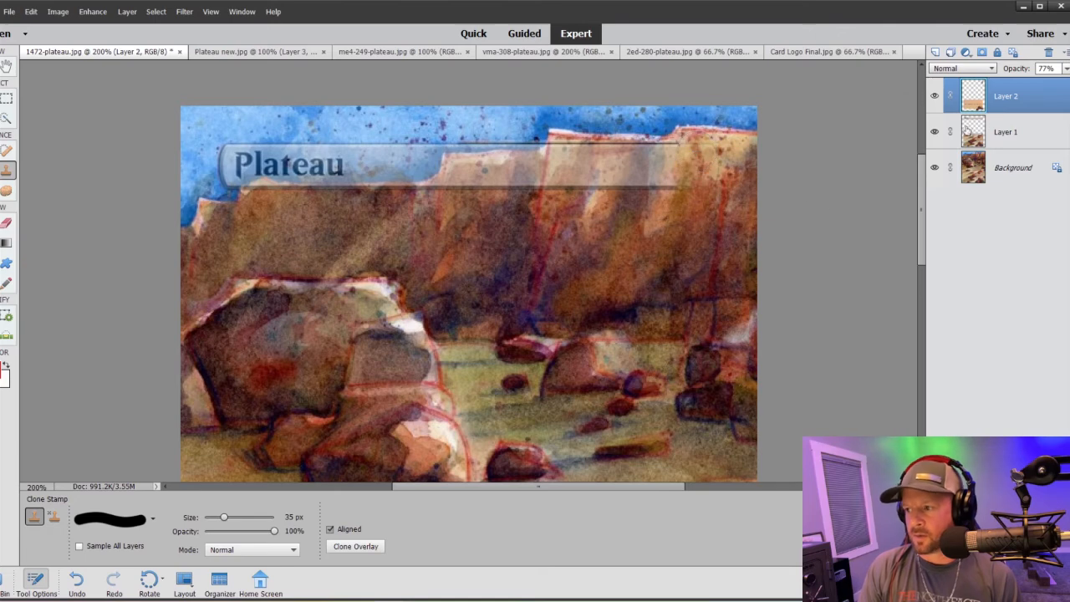
key(ctrl+z)
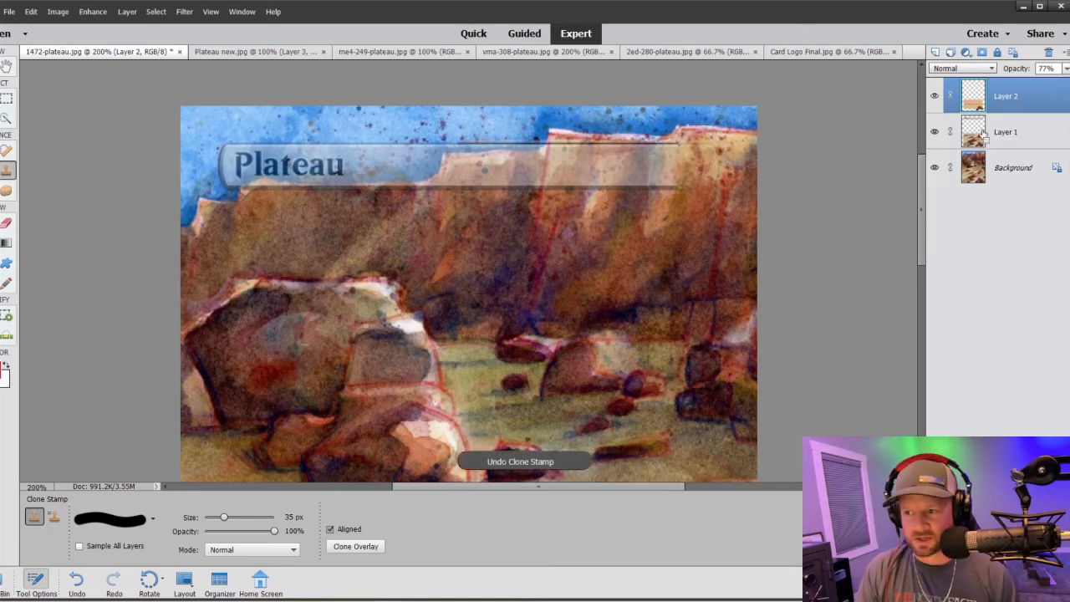
Step: Paint out the right part of the title bar over the cliffs on Layer 1 with the 35 px Clone Stamp
click(982, 134)
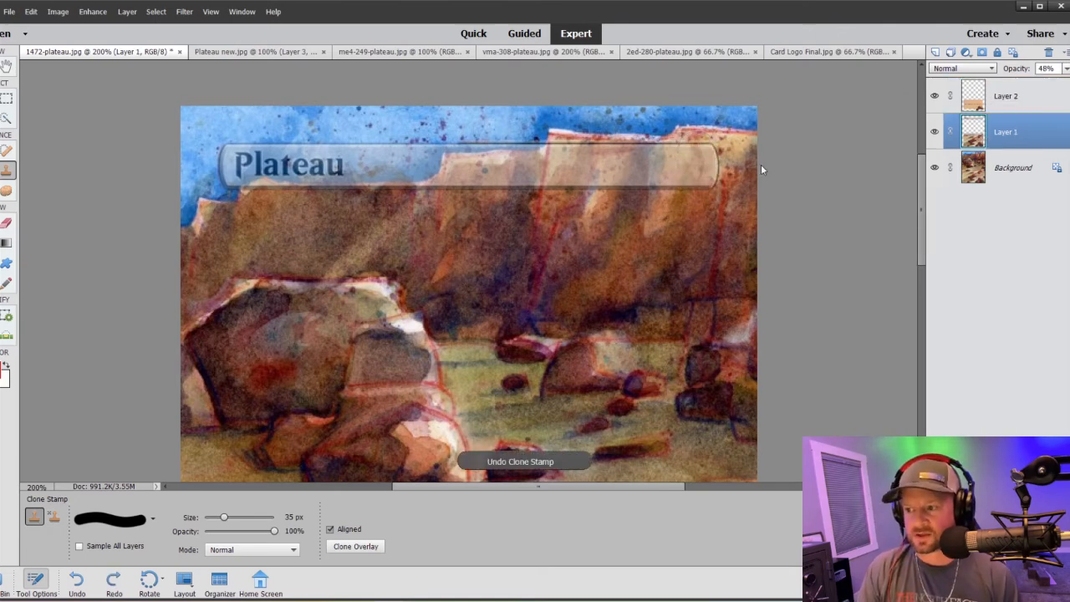
mouse_move(712, 149)
mouse_down()
mouse_move(688, 155)
mouse_move(645, 178)
mouse_move(620, 120)
mouse_move(613, 159)
mouse_move(635, 199)
mouse_move(613, 162)
mouse_move(575, 144)
mouse_move(567, 165)
mouse_move(569, 143)
mouse_move(562, 226)
mouse_up()
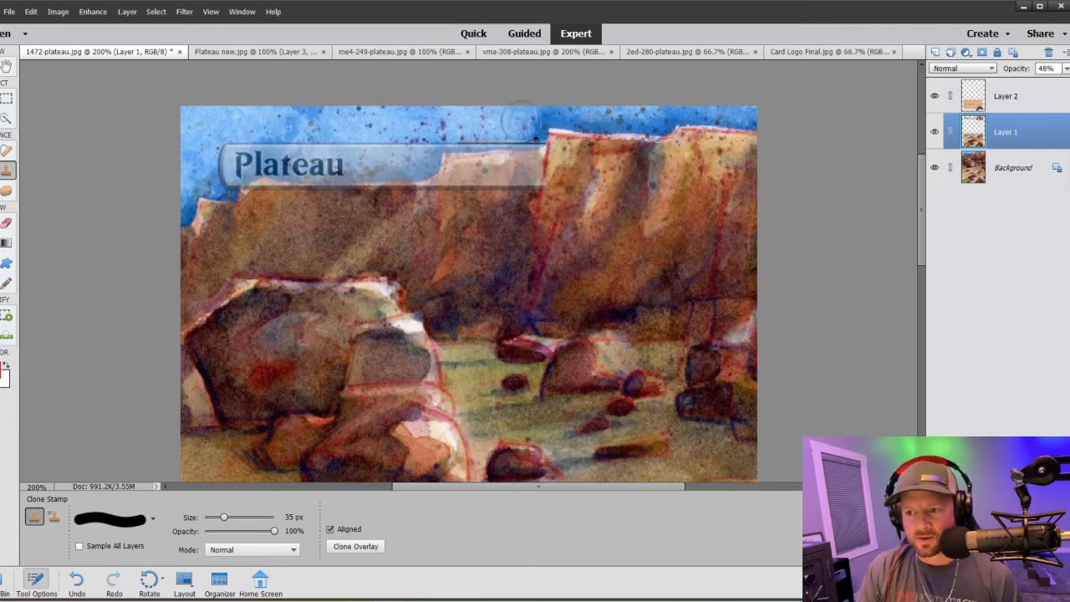
drag(560, 166, 489, 173)
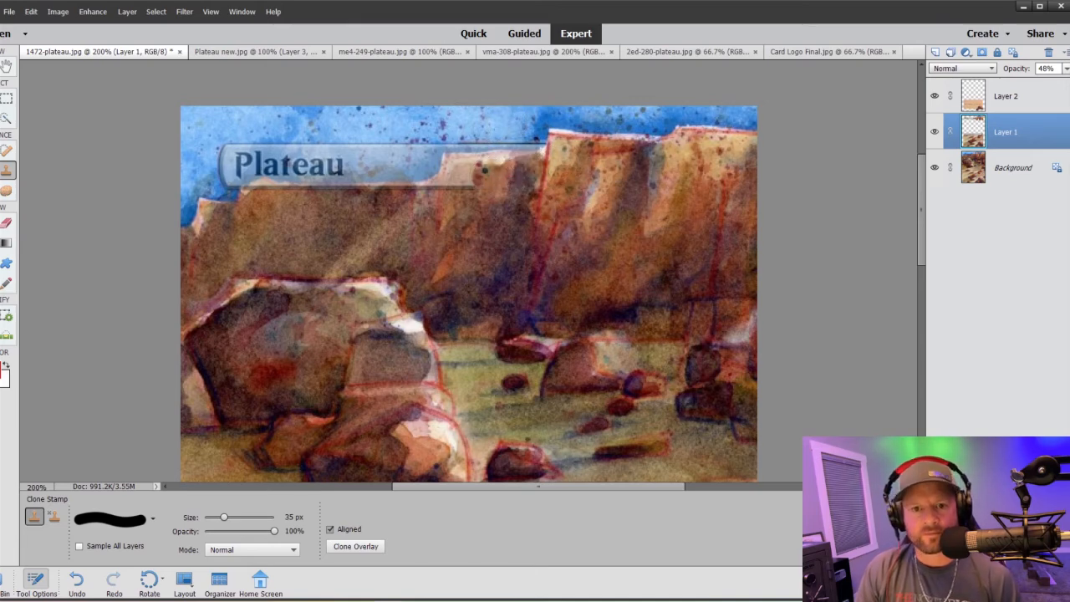
key(m)
mouse_move(205, 123)
mouse_down()
mouse_move(468, 125)
mouse_move(575, 145)
mouse_move(565, 142)
mouse_up()
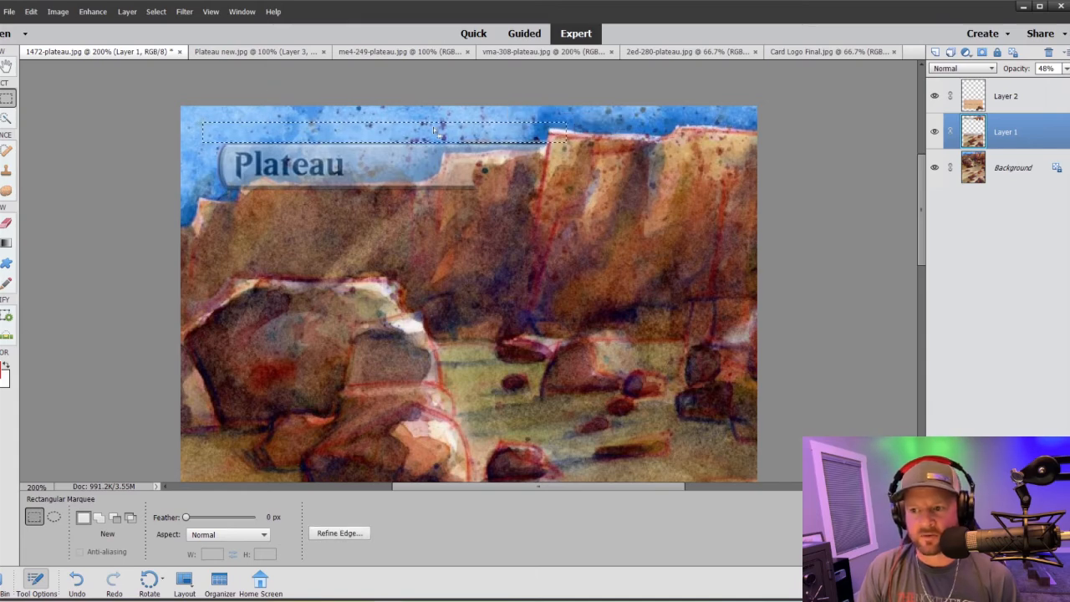
key(s)
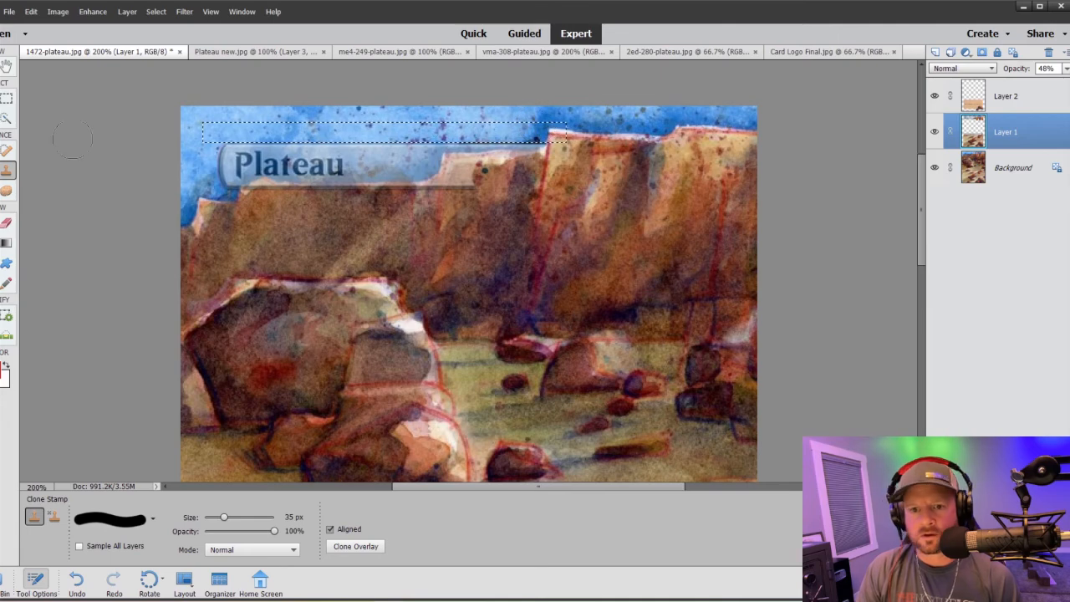
key(m)
right_click(240, 140)
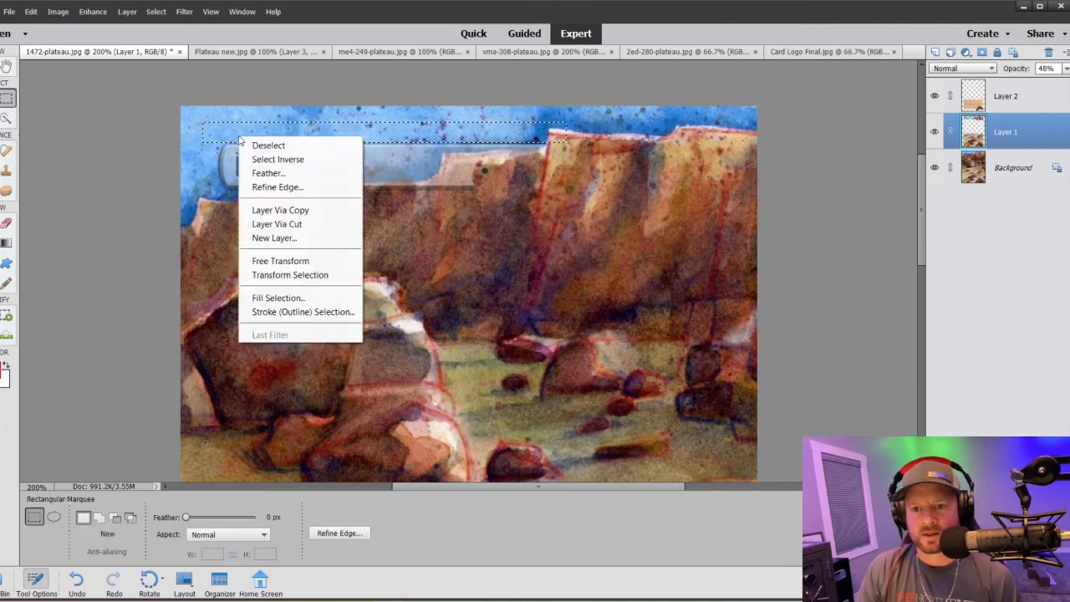
click(251, 146)
Step: Reduce the Clone Stamp to 15 px and remove the title bar where it overlaps the cliff tops on Layer 1
click(7, 171)
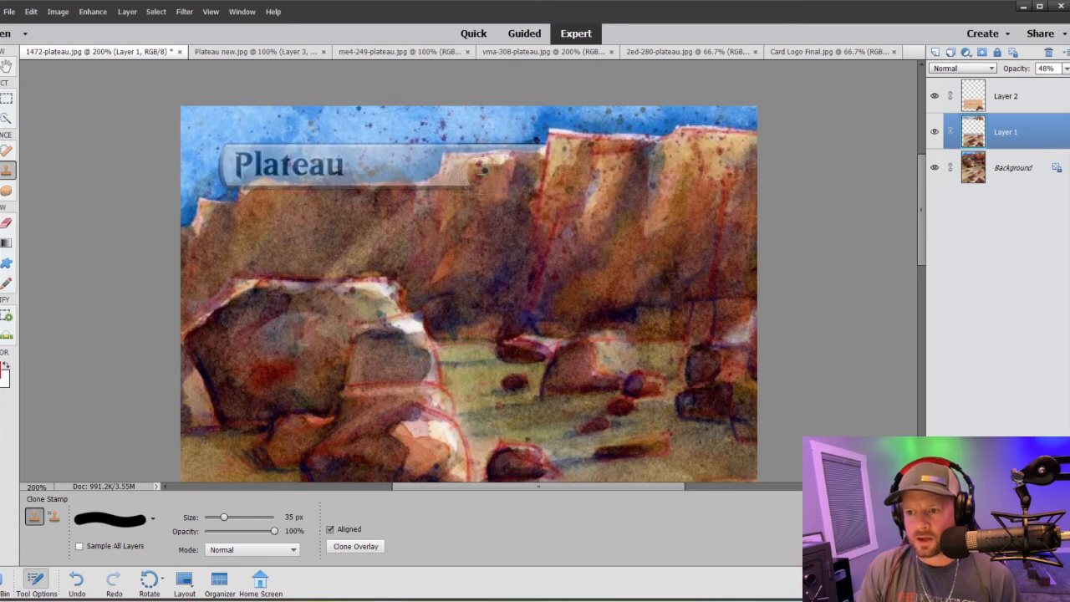
key(bracketleft)
key(bracketleft)
key(bracketleft)
key(bracketleft)
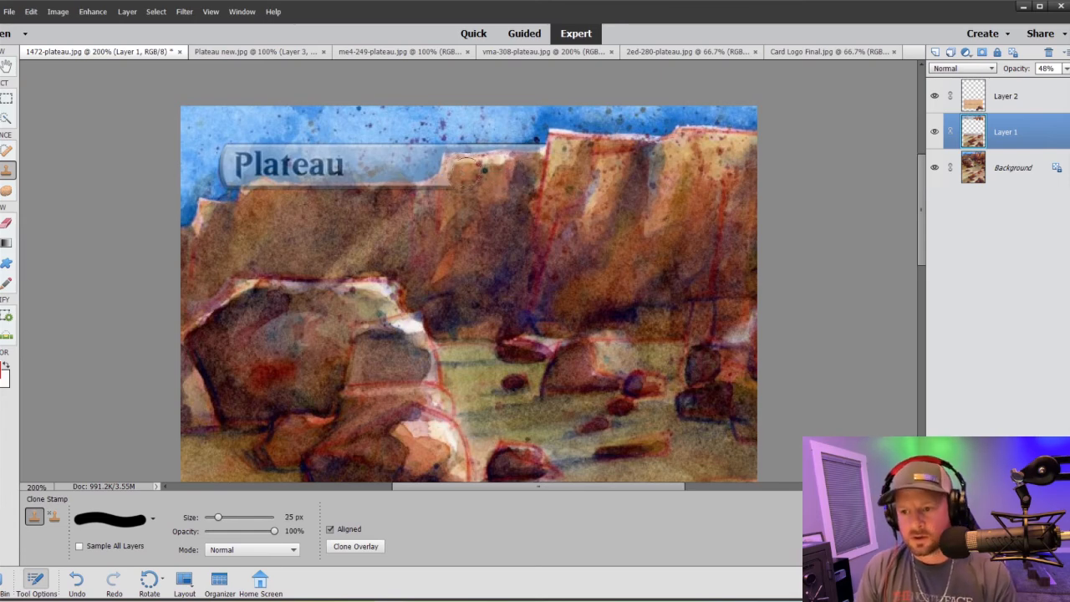
drag(449, 161, 448, 179)
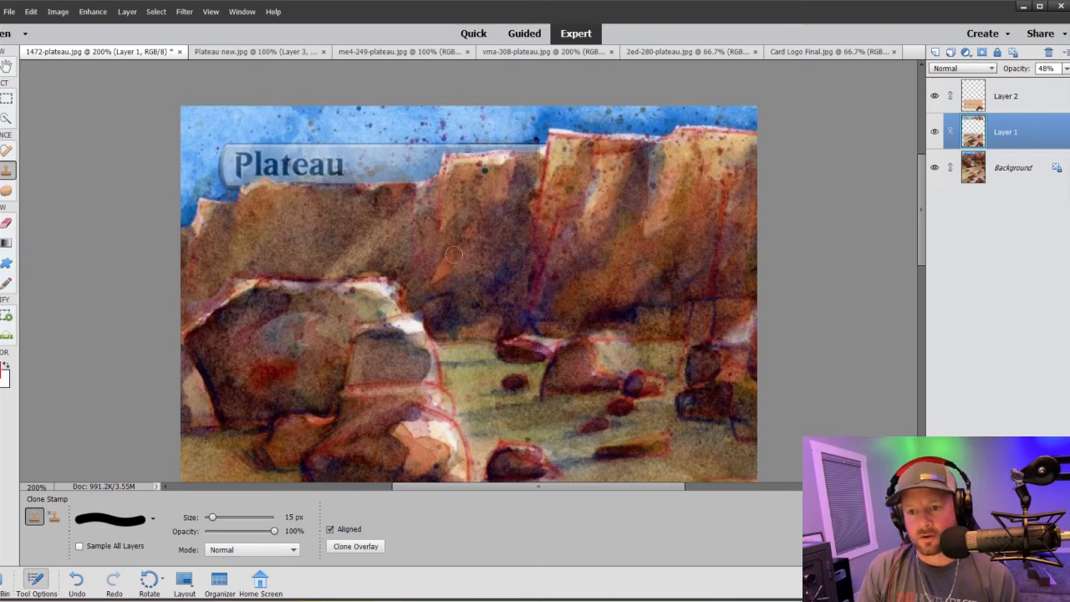
key(ctrl+z)
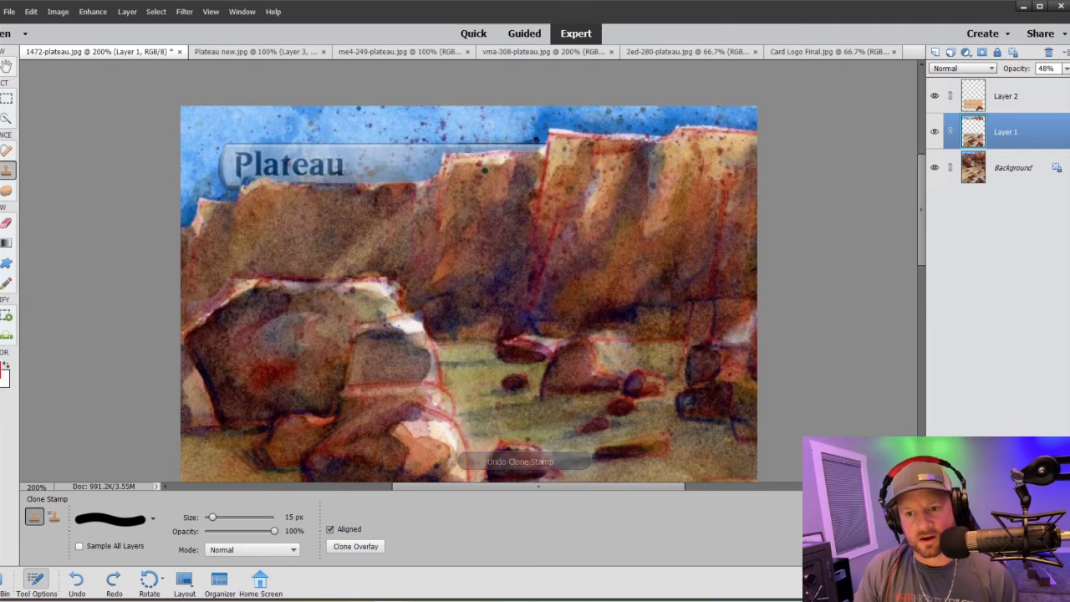
key(ctrl+minus)
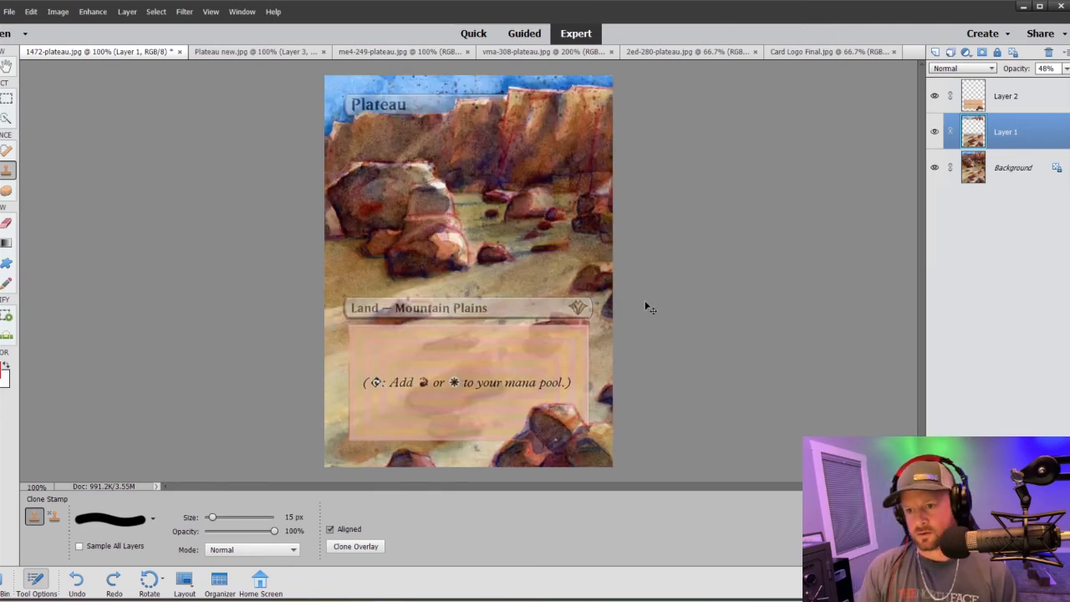
click(1065, 68)
click(1061, 83)
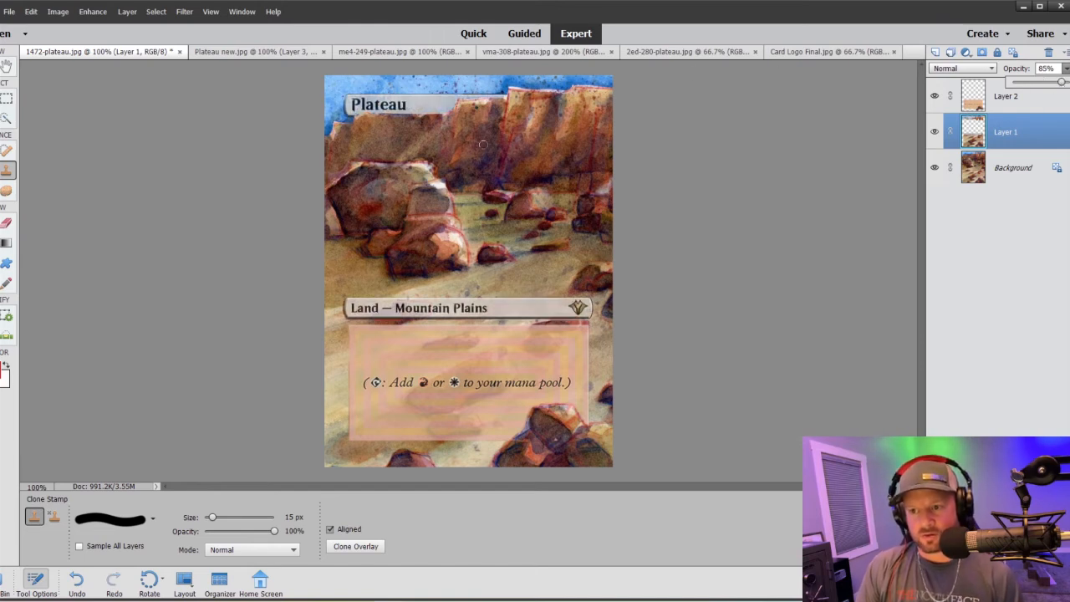
key(ctrl+plus)
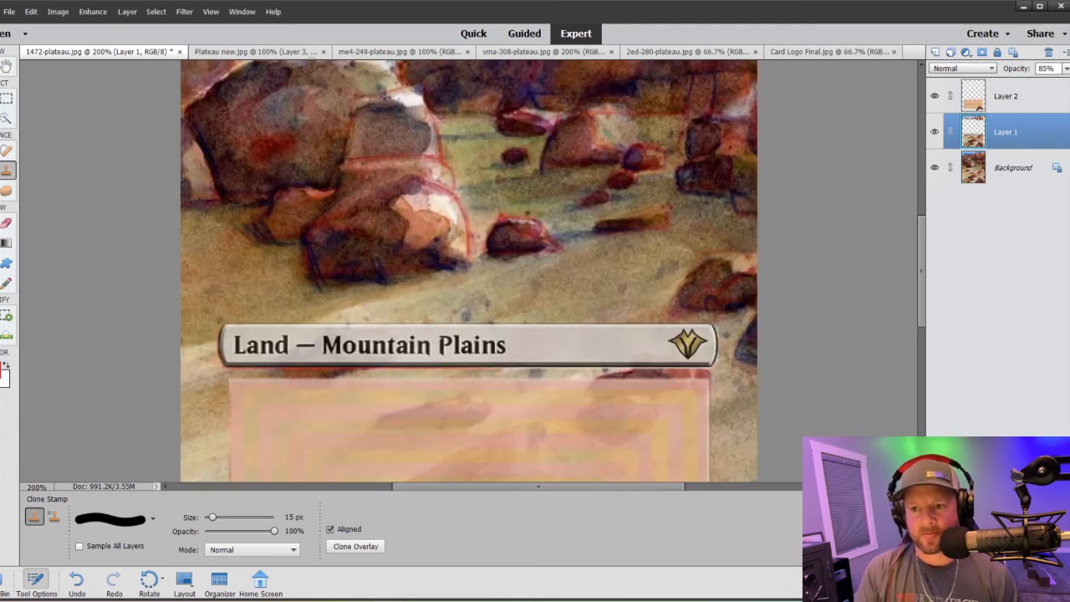
scroll(308, 70, up, 5)
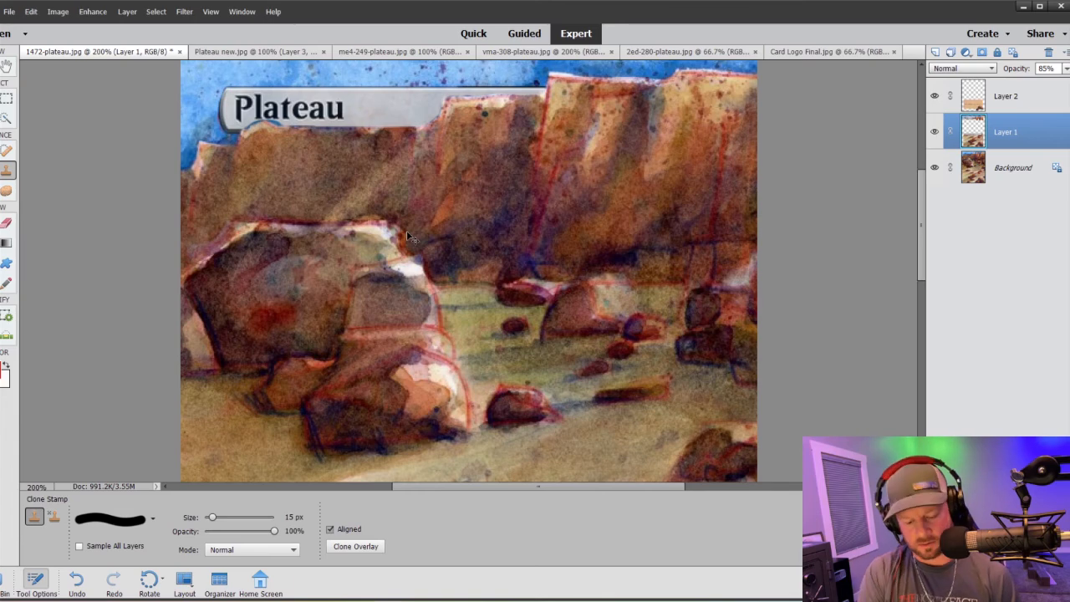
key(ctrl+minus)
key(ctrl+minus)
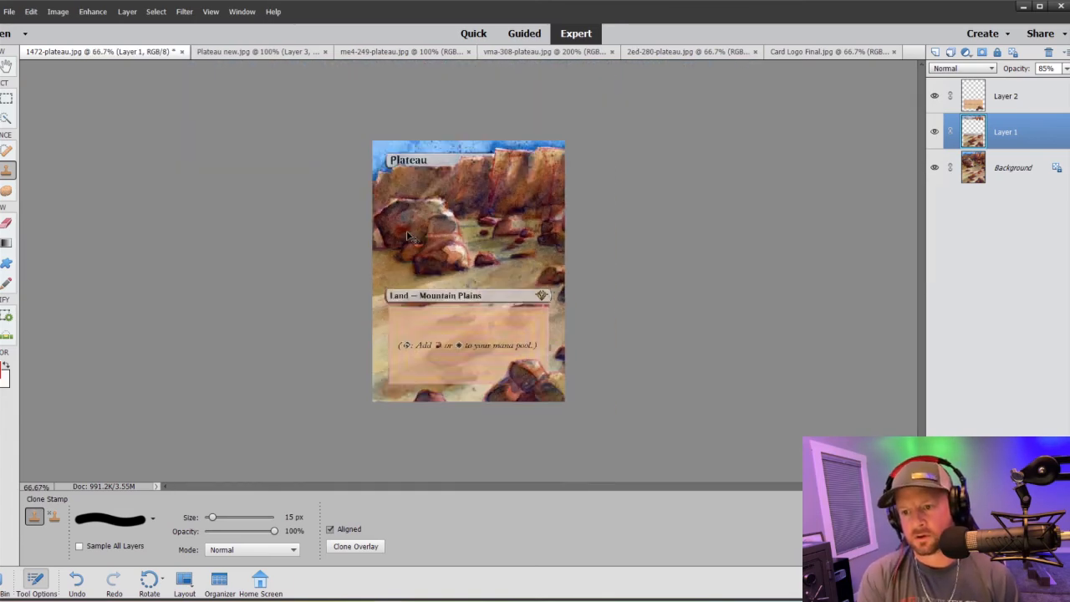
key(ctrl+plus)
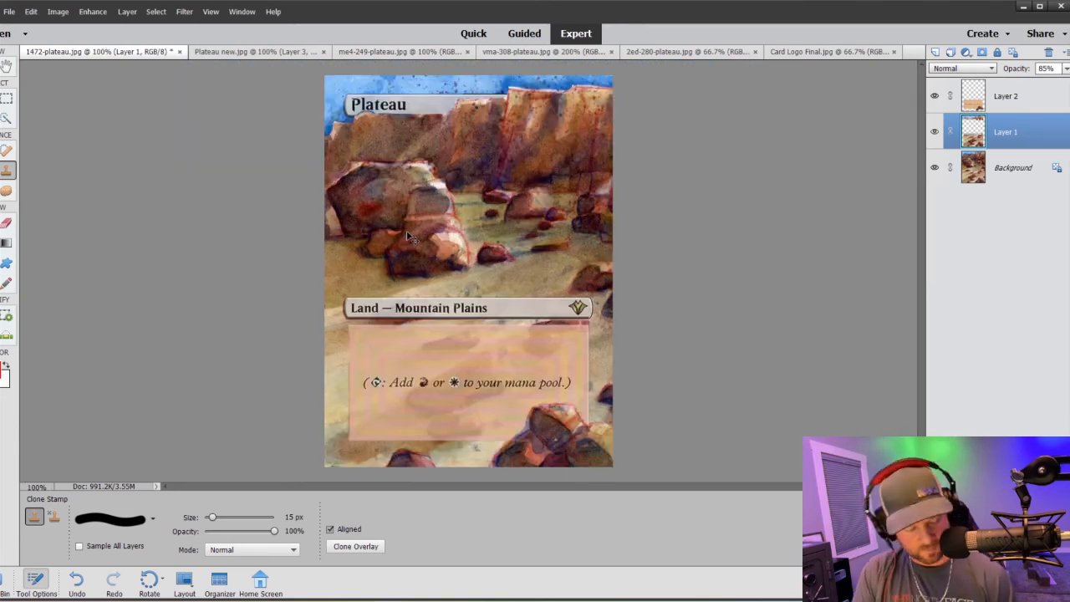
key(ctrl+z)
key(ctrl+z)
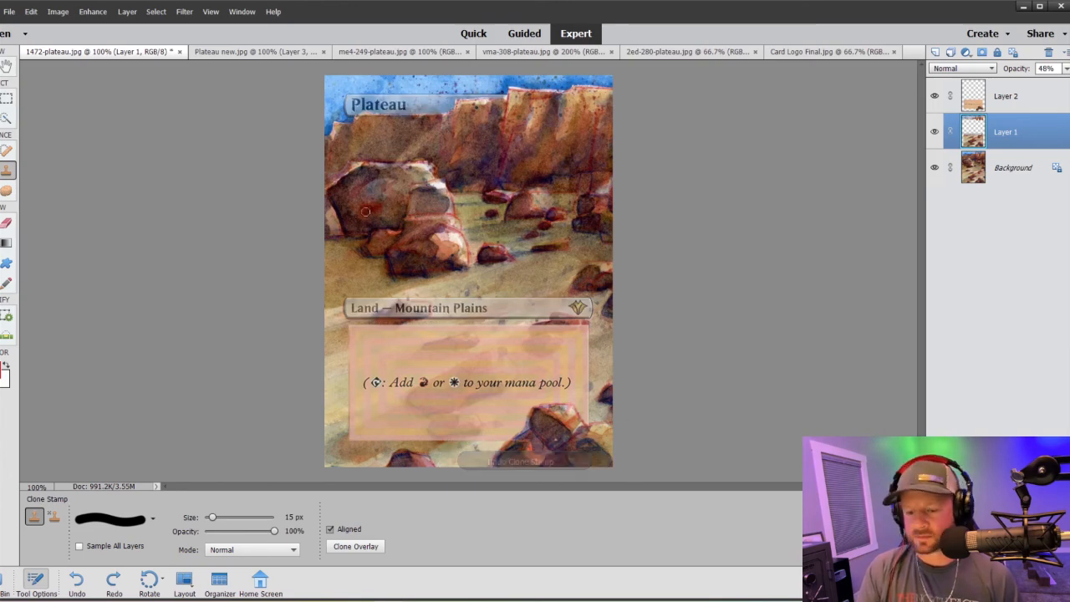
Step: Refine the cliff edge beneath the Plateau title on Layer 1 with the 15 px Clone Stamp
key(ctrl+plus)
key(ctrl+plus)
scroll(287, 224, up, 10)
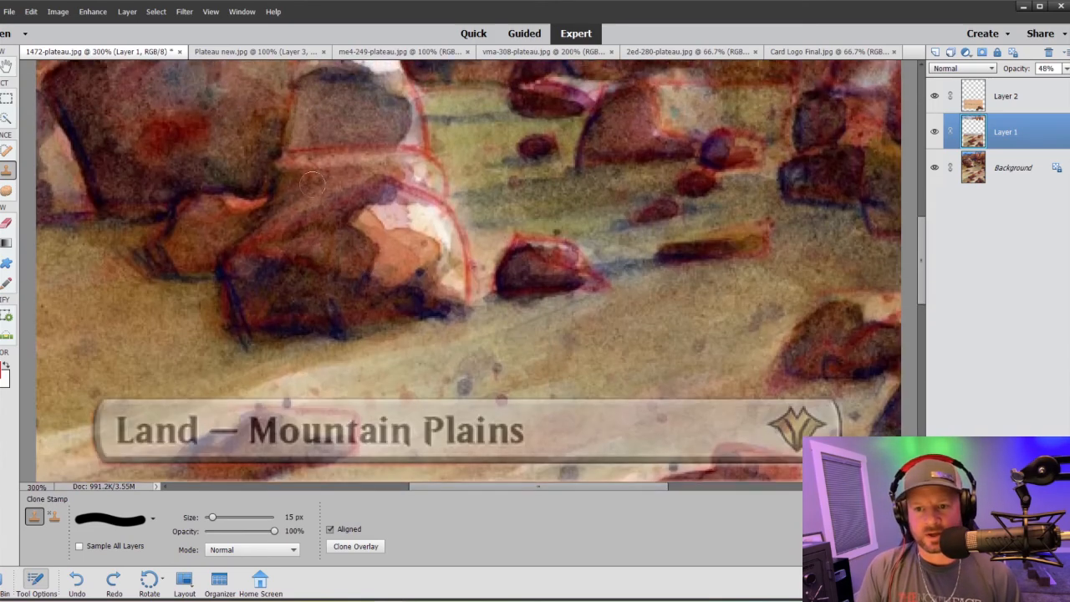
scroll(262, 157, up, 2)
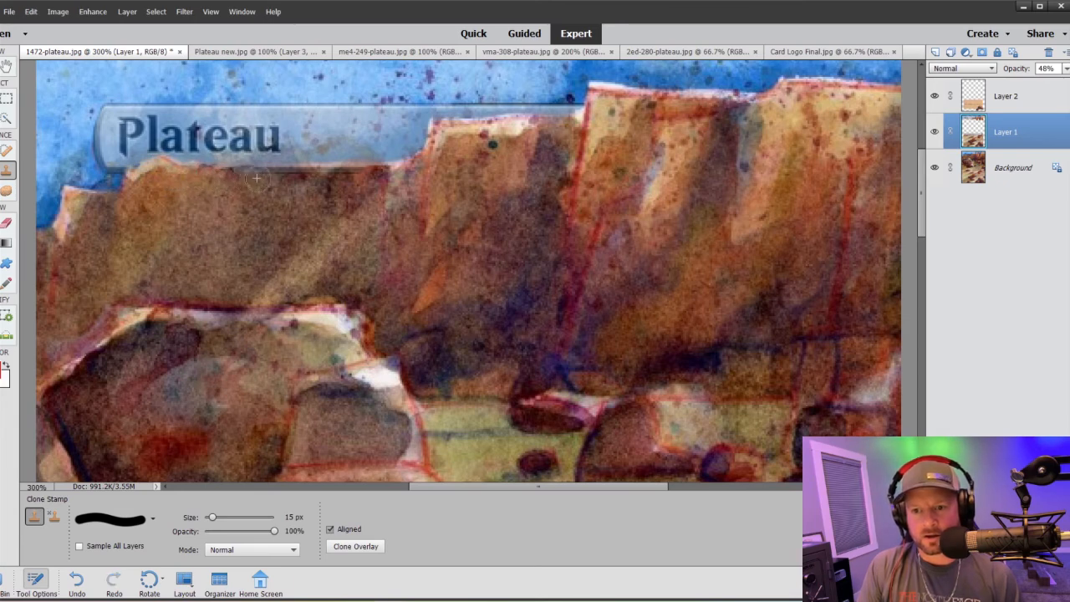
mouse_move(298, 179)
mouse_down()
mouse_move(393, 178)
mouse_move(212, 177)
mouse_up()
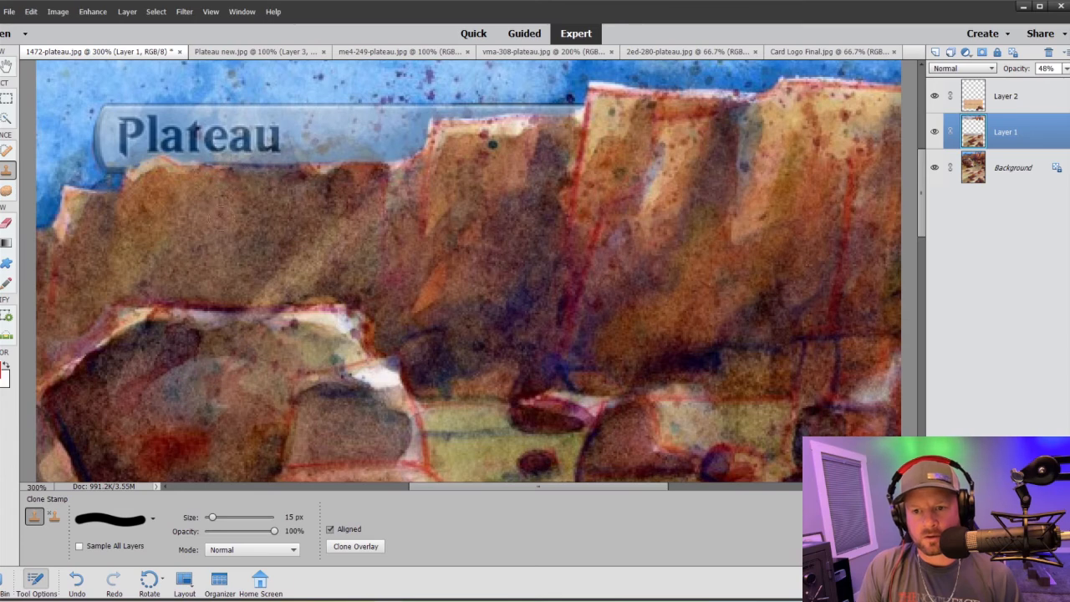
Step: Set the opacity of the title and type bars on Layer 1 to 76%
key(ctrl+minus)
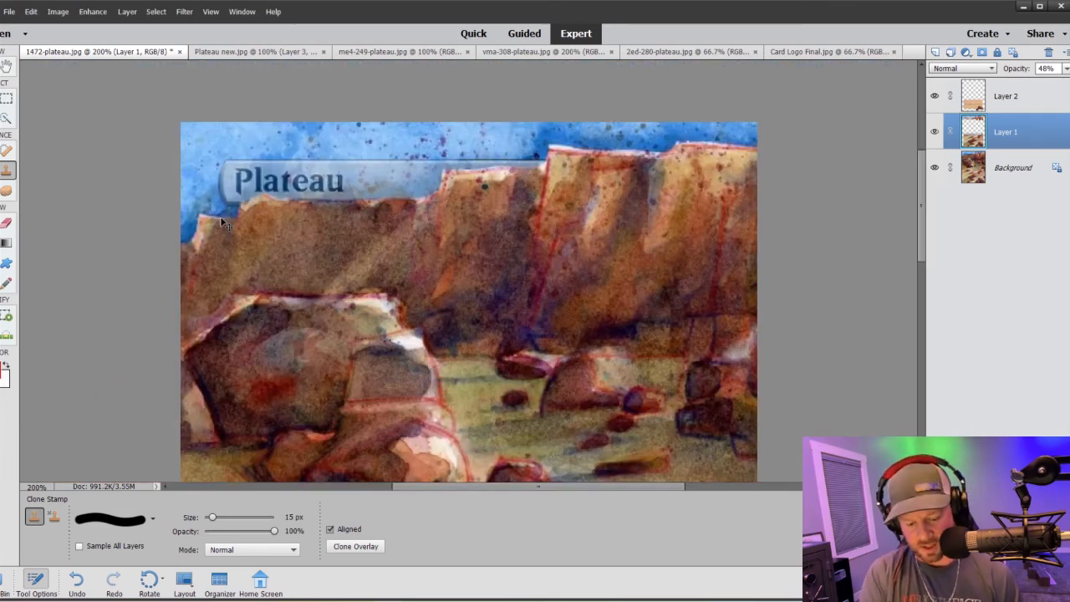
key(ctrl+minus)
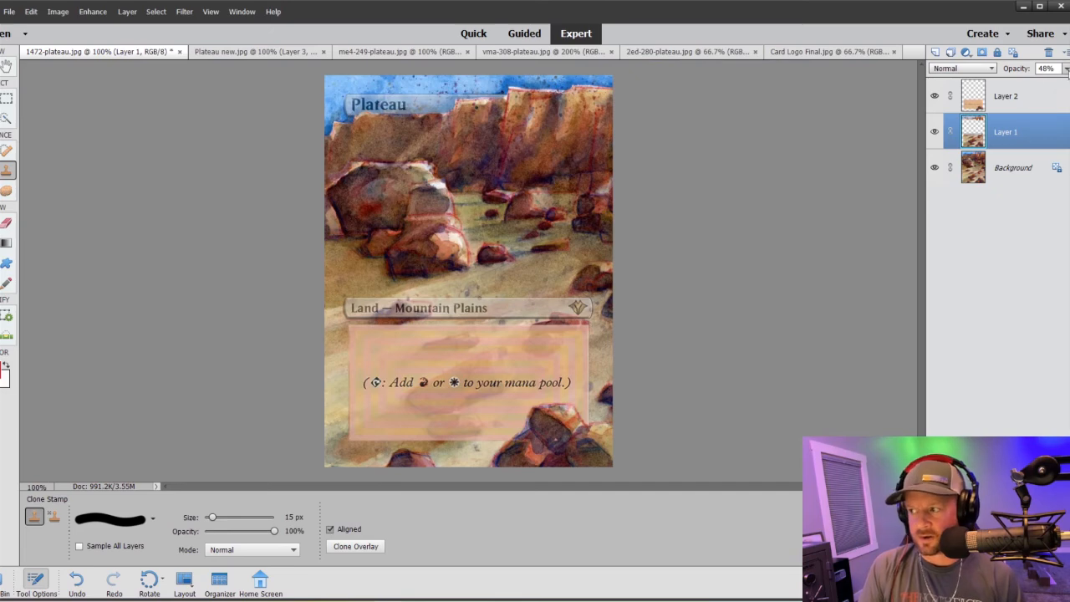
click(1067, 71)
drag(1040, 84, 1056, 85)
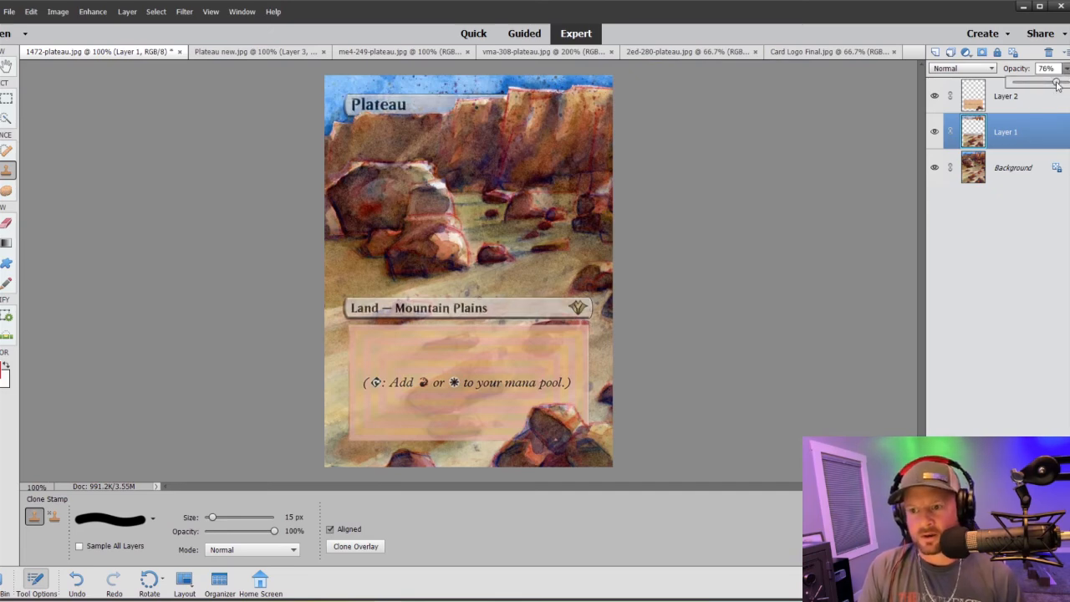
key(ctrl+plus)
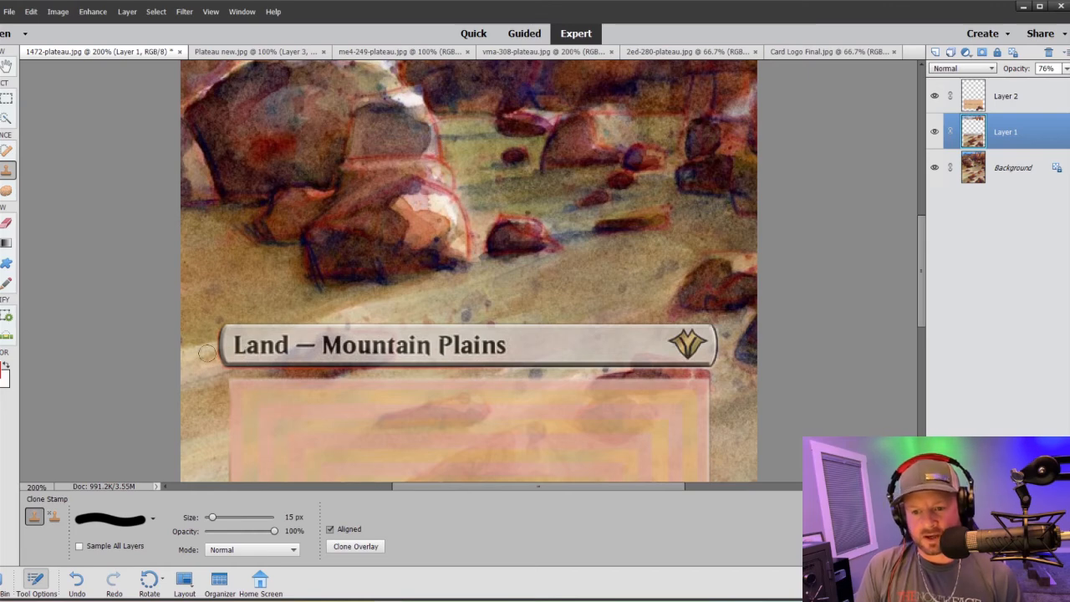
scroll(292, 237, up, 3)
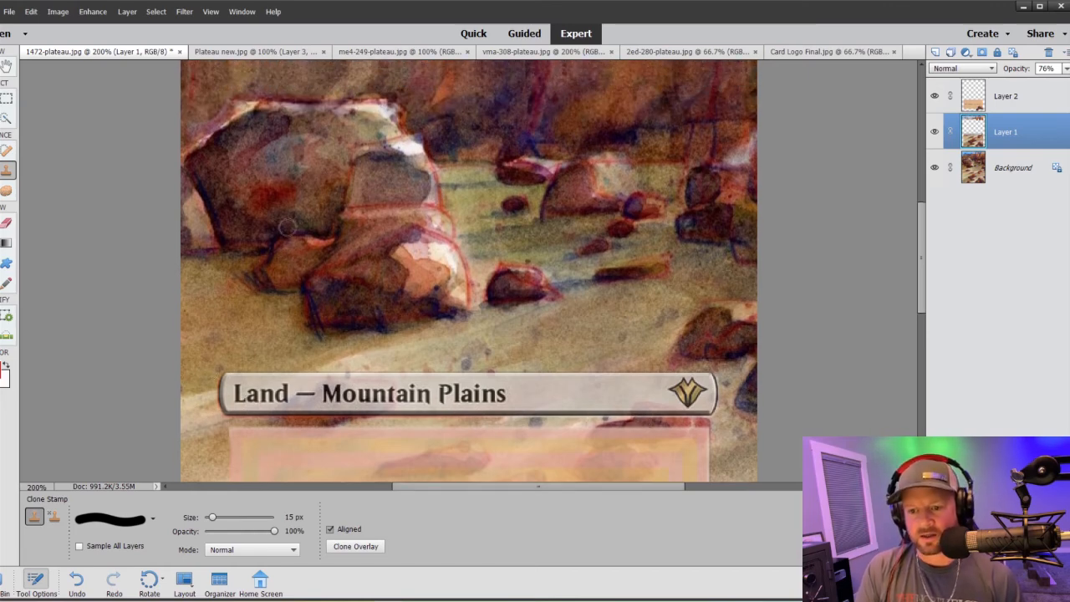
scroll(257, 206, up, 2)
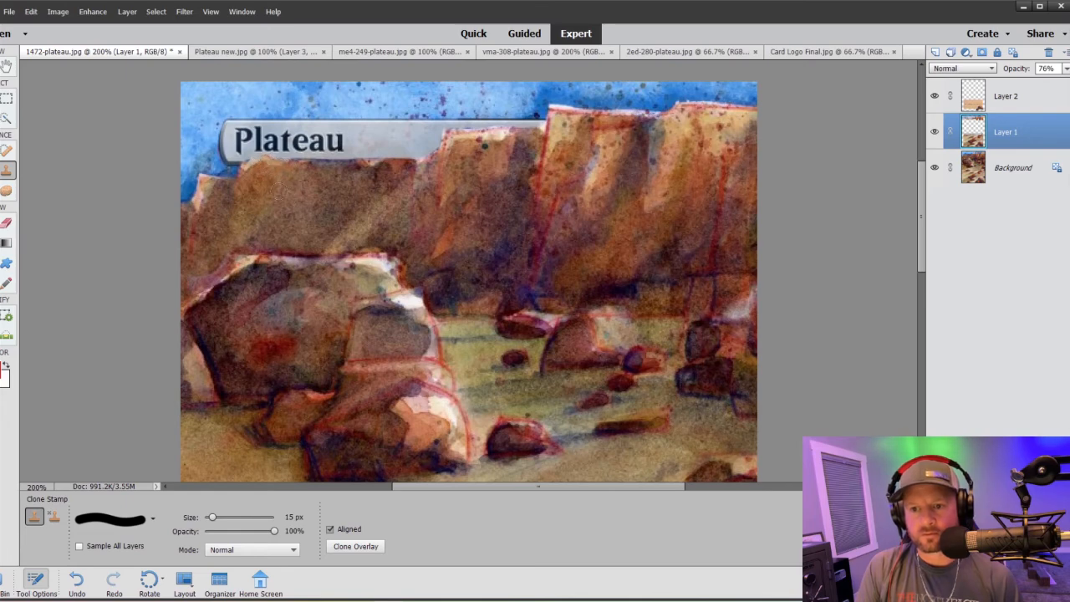
key(ctrl+minus)
key(ctrl+minus)
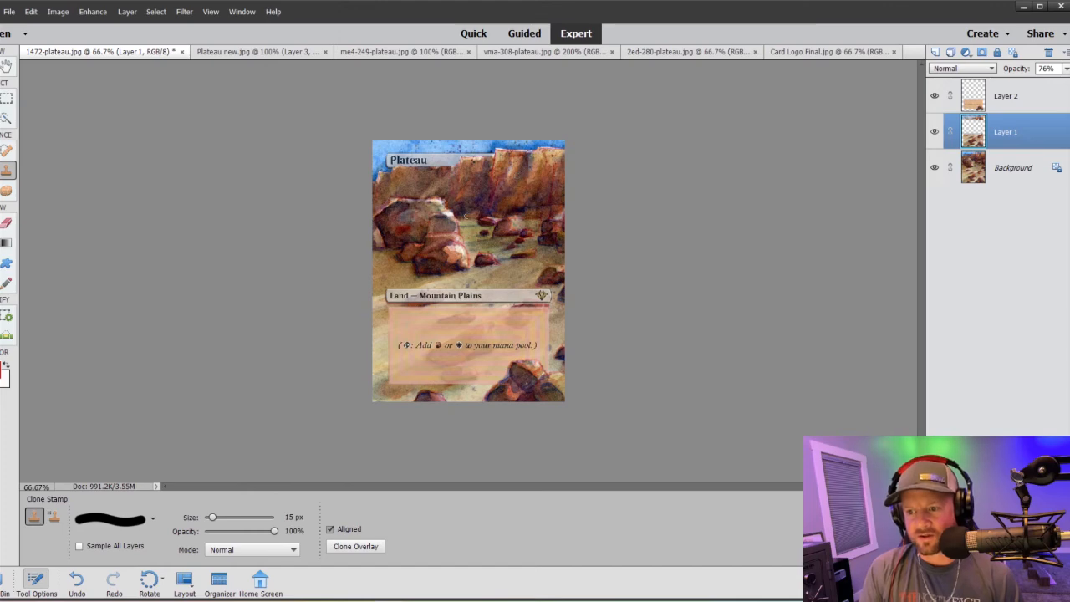
key(ctrl+plus)
key(ctrl+plus)
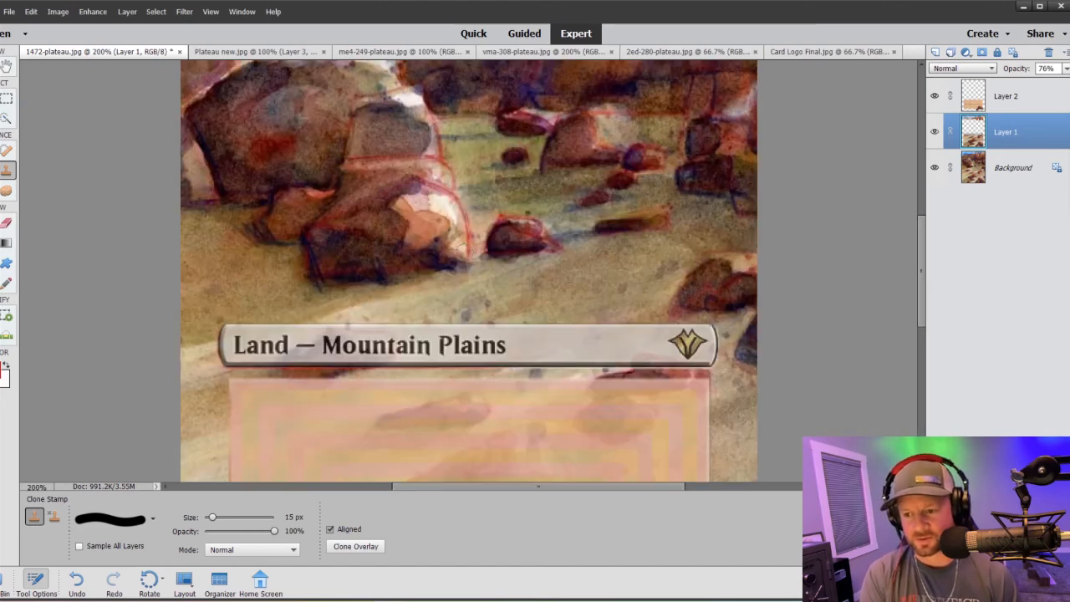
scroll(372, 213, down, 3)
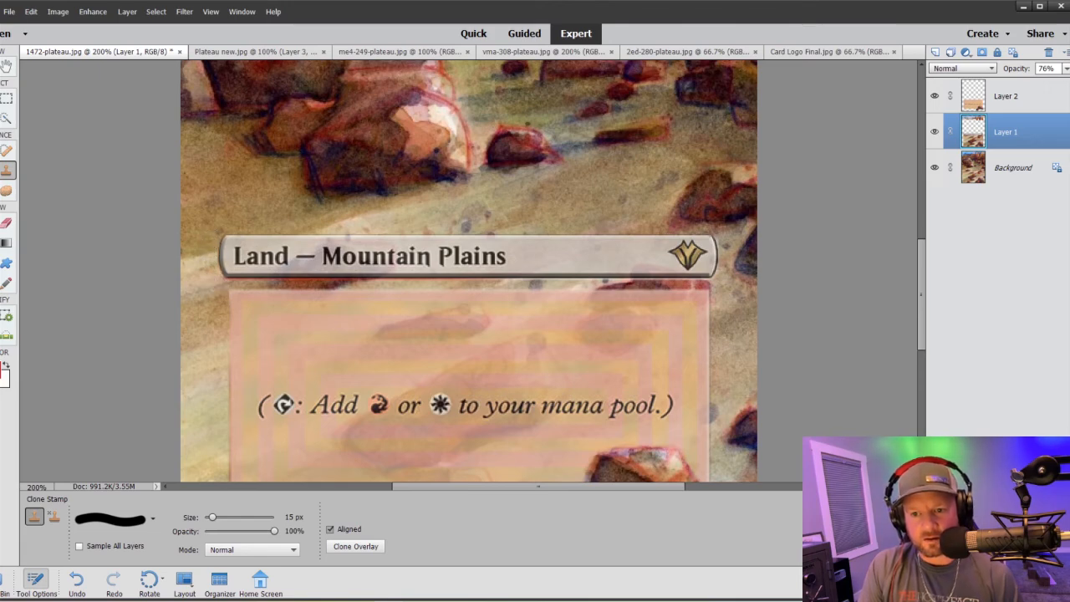
click(6, 100)
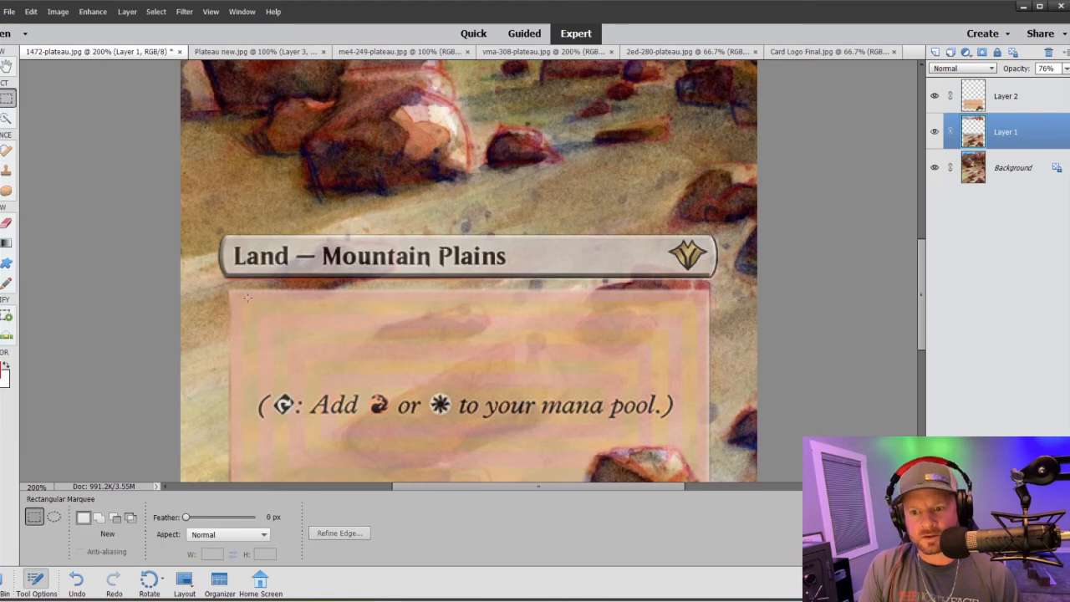
drag(230, 289, 745, 279)
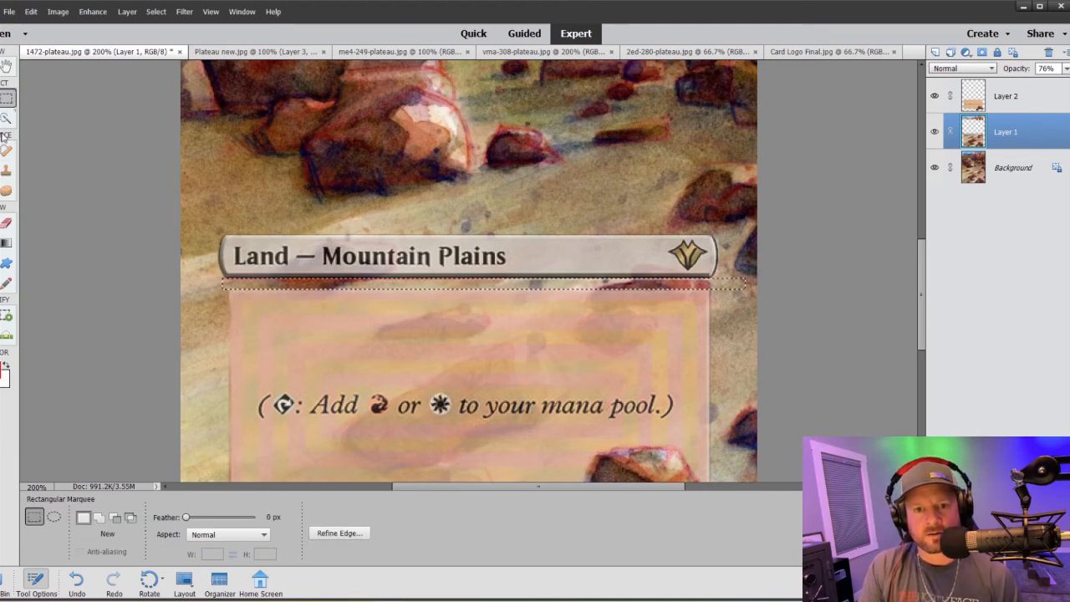
click(7, 172)
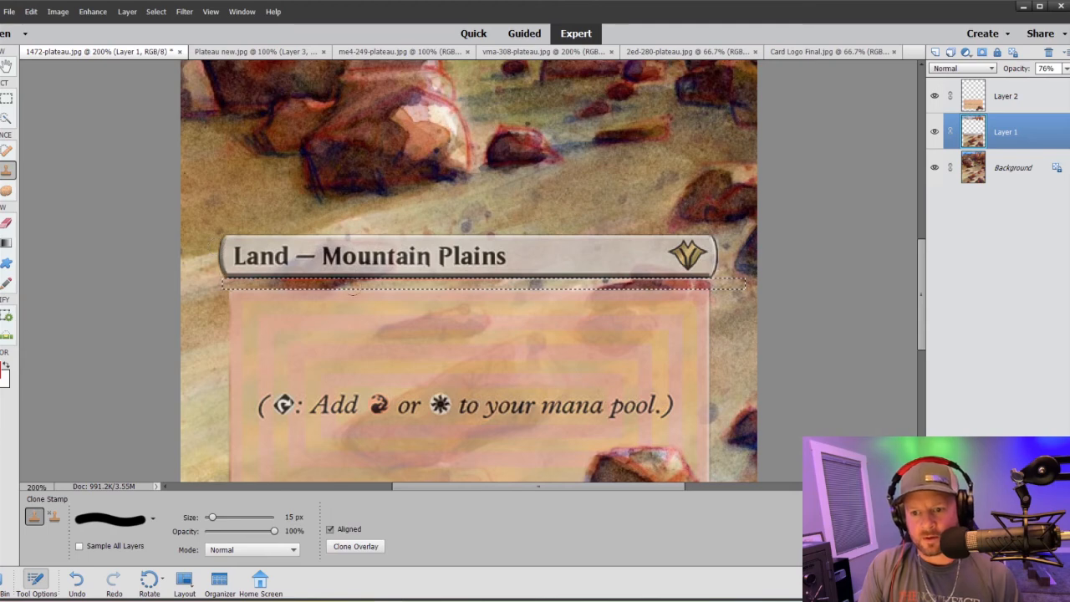
drag(543, 278, 712, 281)
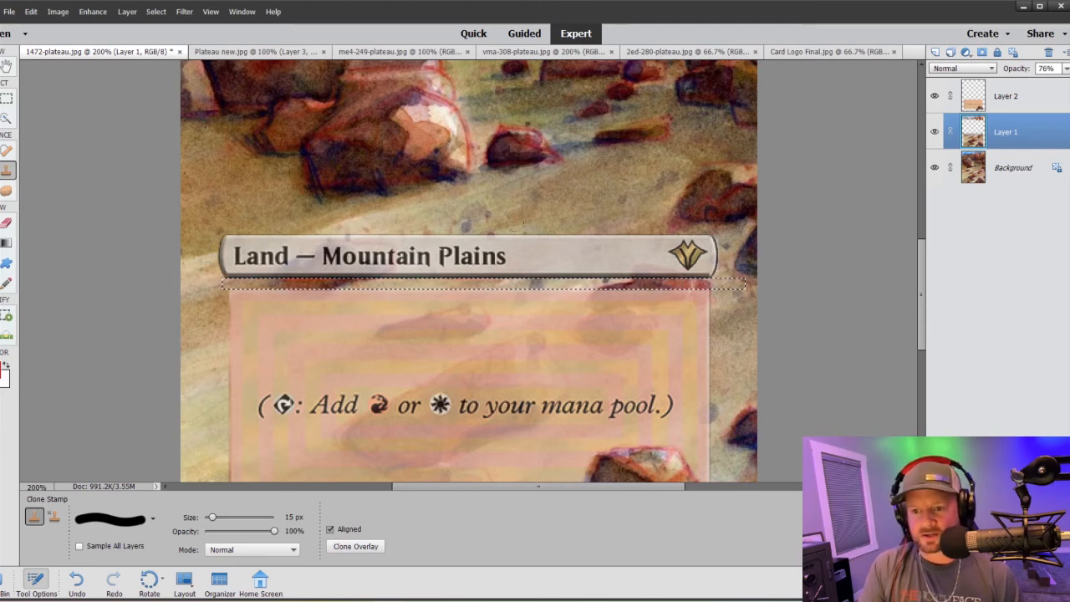
click(6, 99)
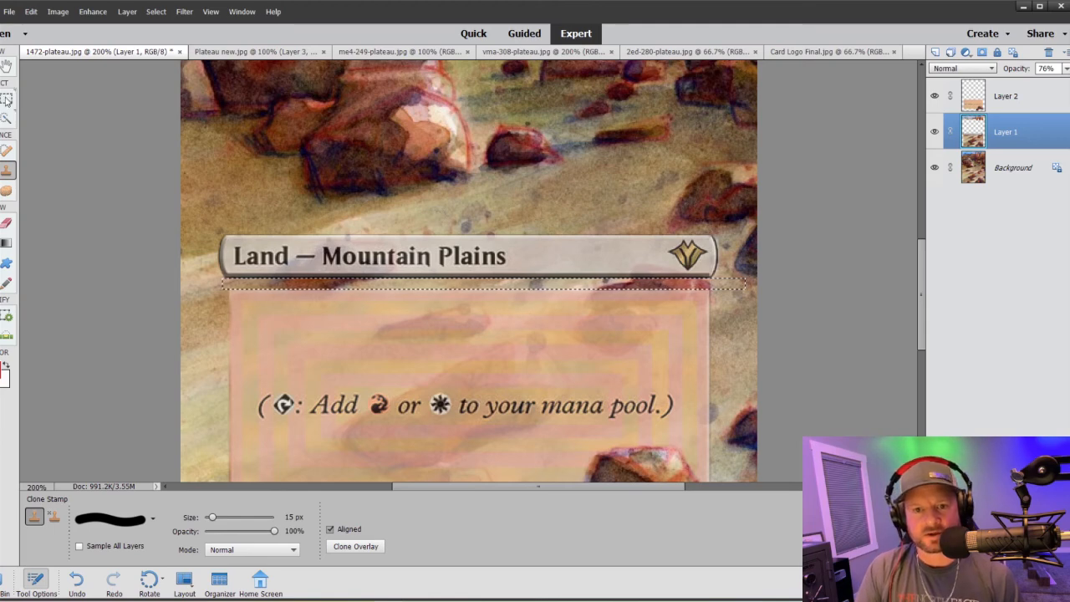
right_click(282, 288)
click(309, 294)
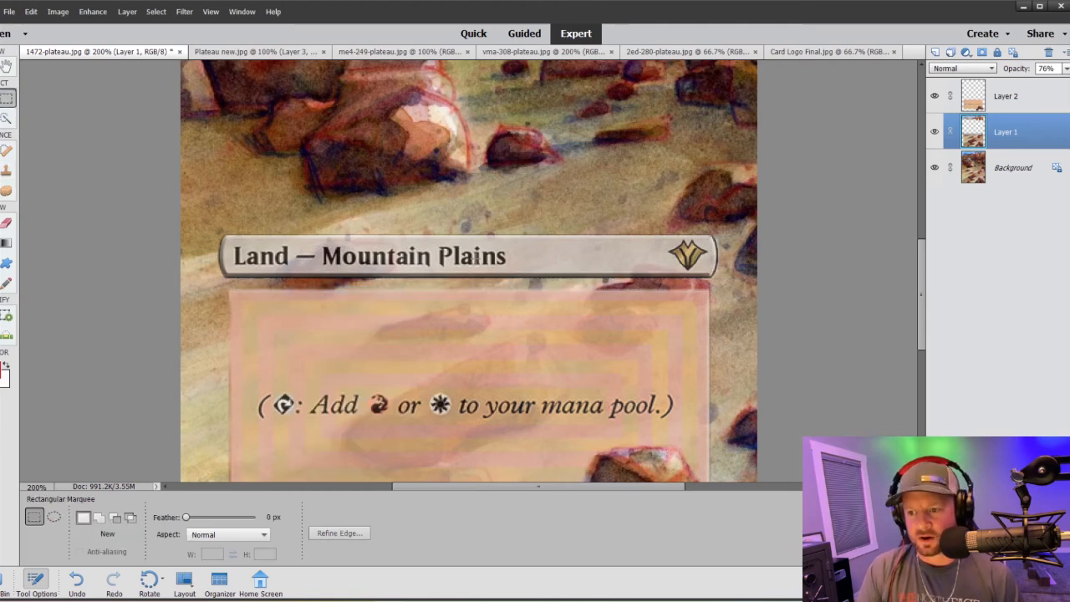
Step: Remove the set symbol from the Land — Mountain Plains type bar on Layer 1 with the 15 px Clone Stamp
click(7, 173)
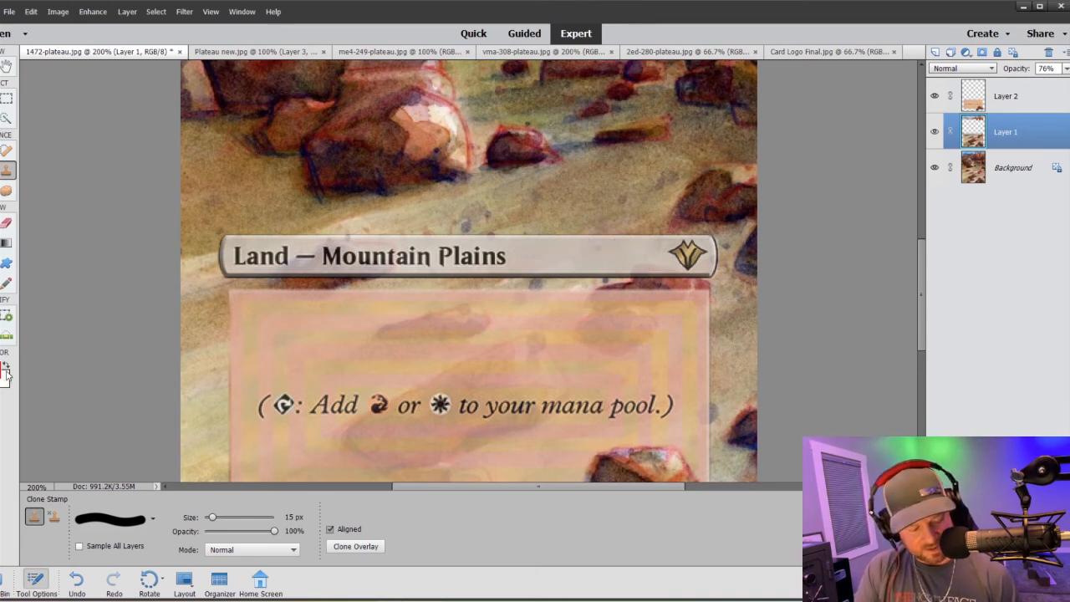
alt+click(595, 254)
mouse_move(677, 254)
mouse_down()
mouse_move(703, 253)
mouse_move(683, 262)
mouse_up()
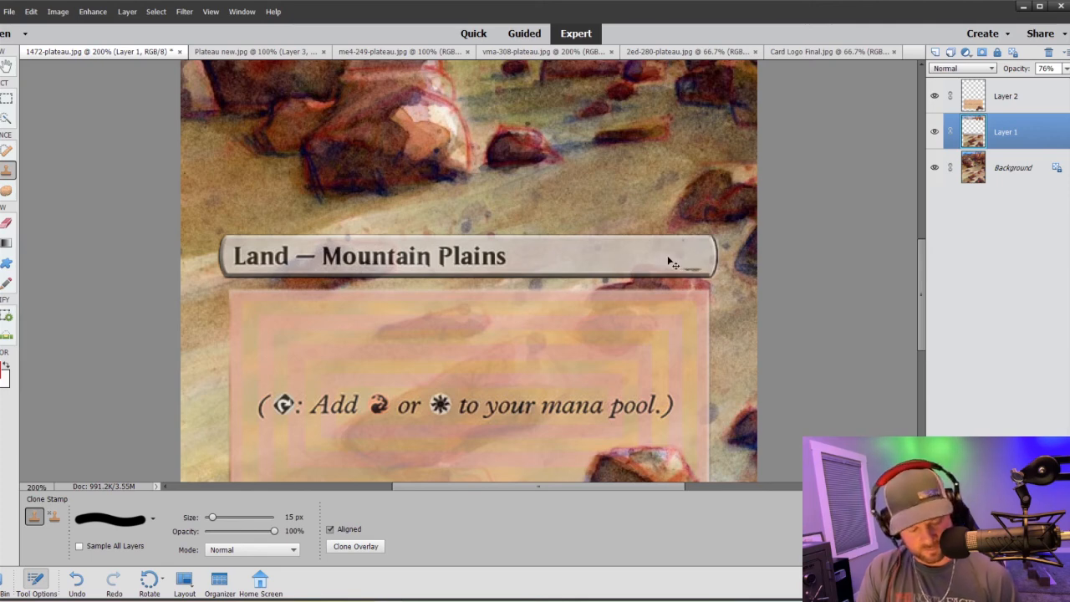
key(ctrl+z)
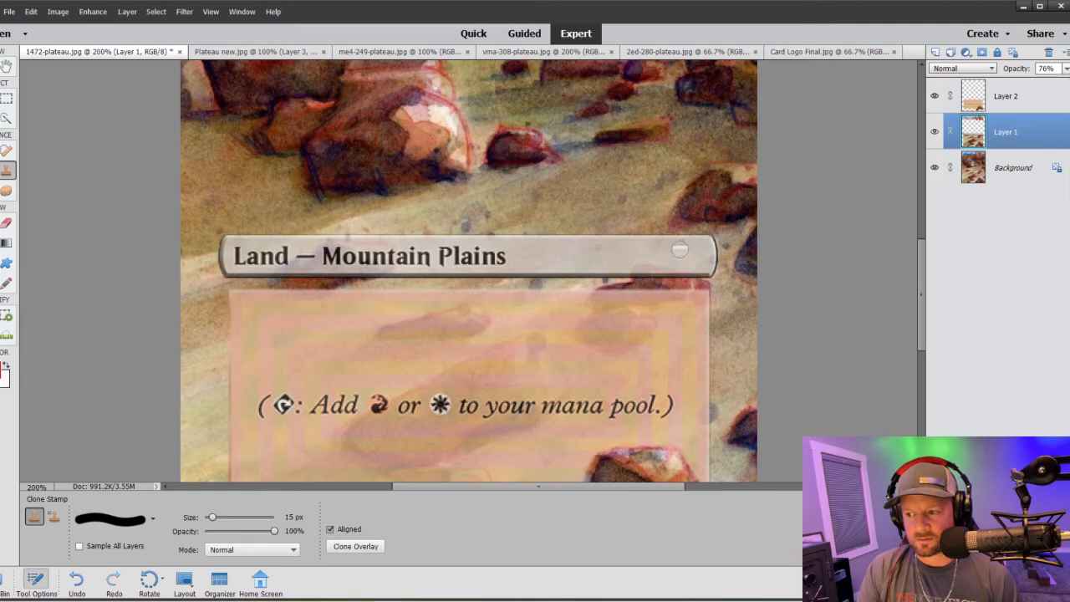
drag(680, 247, 685, 249)
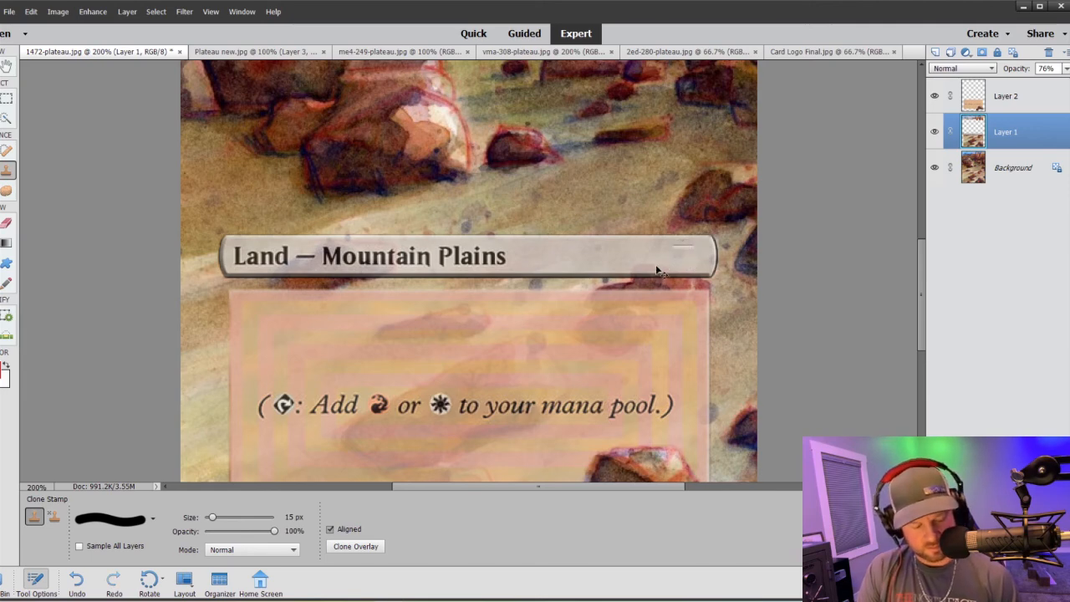
key(ctrl+z)
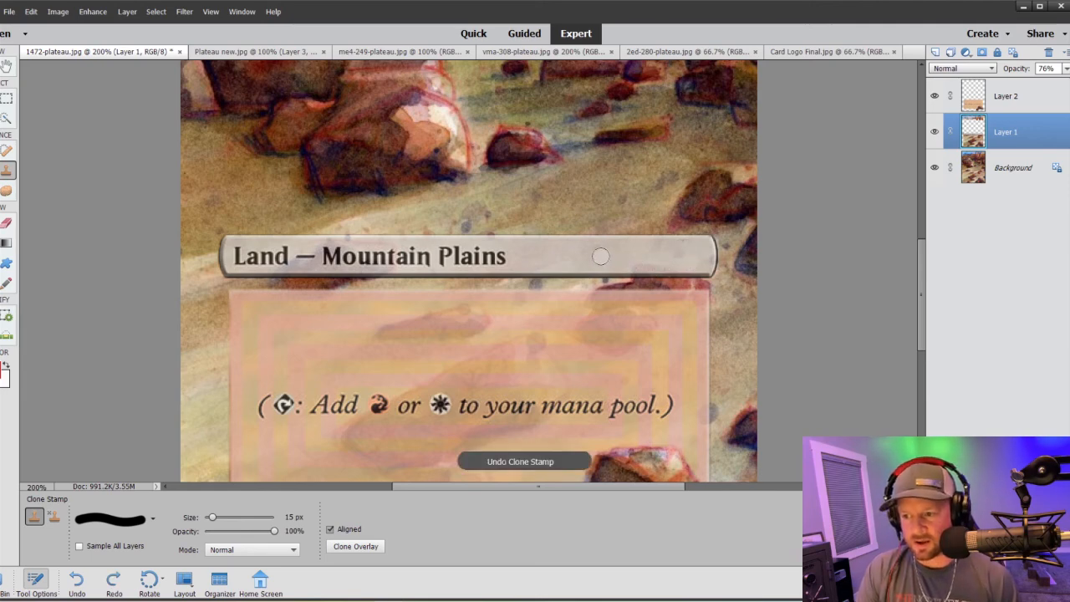
key(alt)
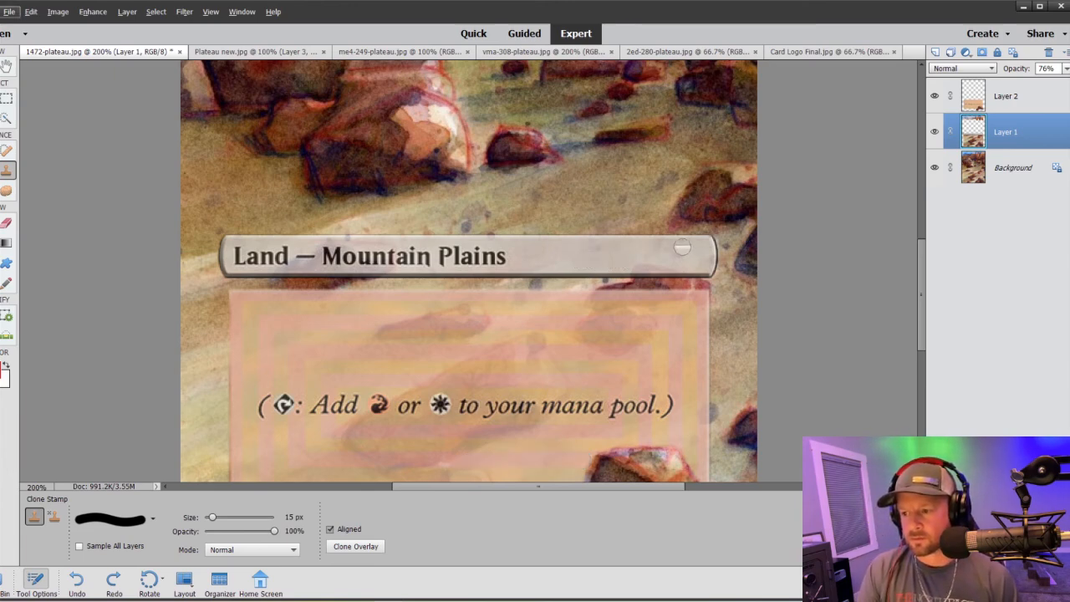
alt+click(623, 264)
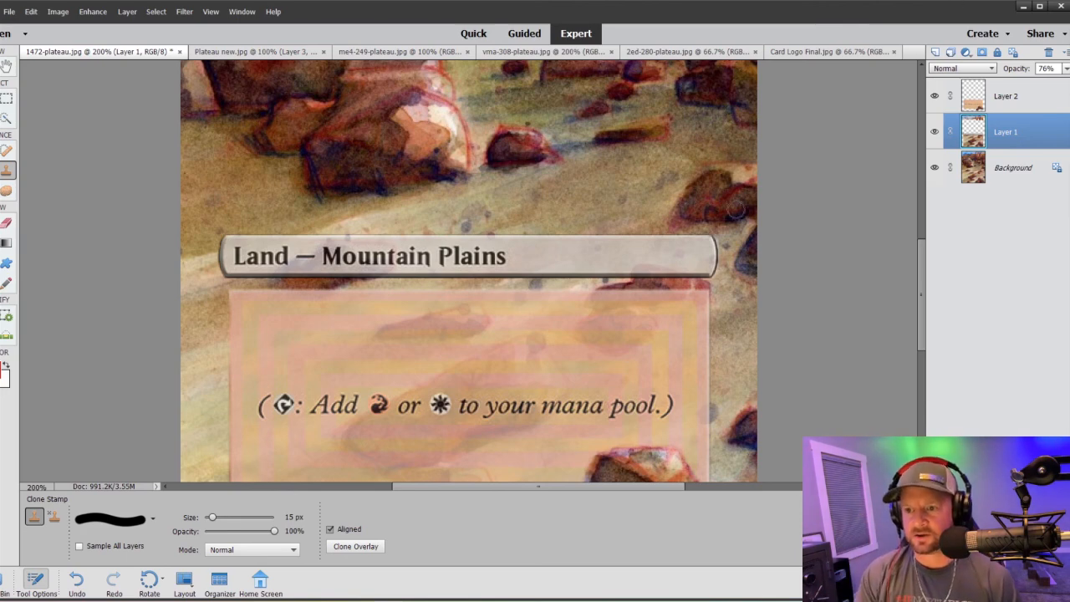
Step: Copy the selected CS logo from Card Logo Final.jpg and paste it into 1472-plateau.jpg above Layer 1
scroll(539, 117, up, 3)
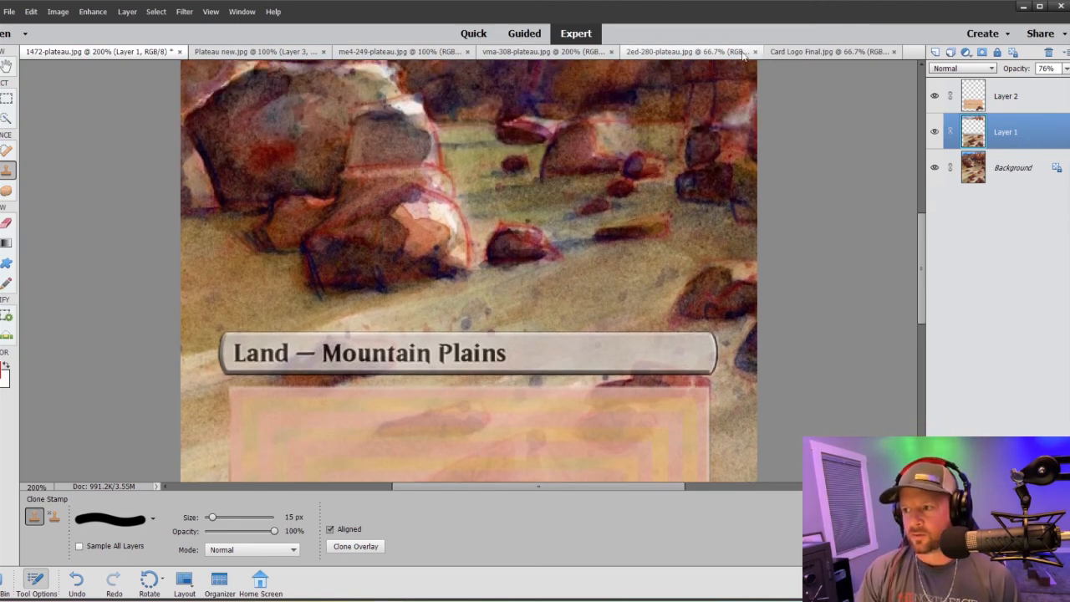
click(798, 52)
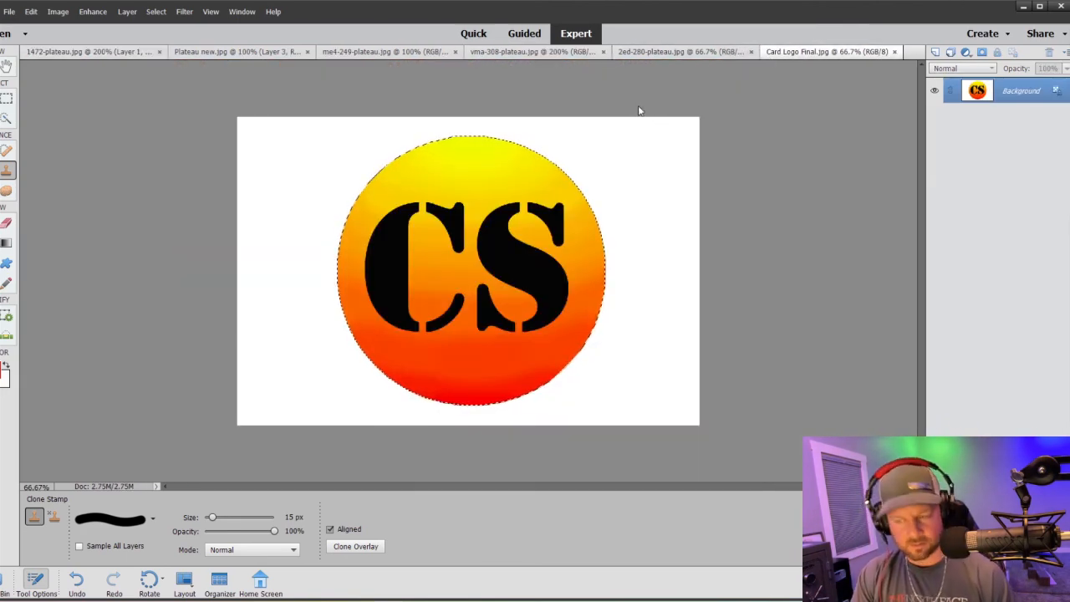
click(101, 52)
key(ctrl+minus)
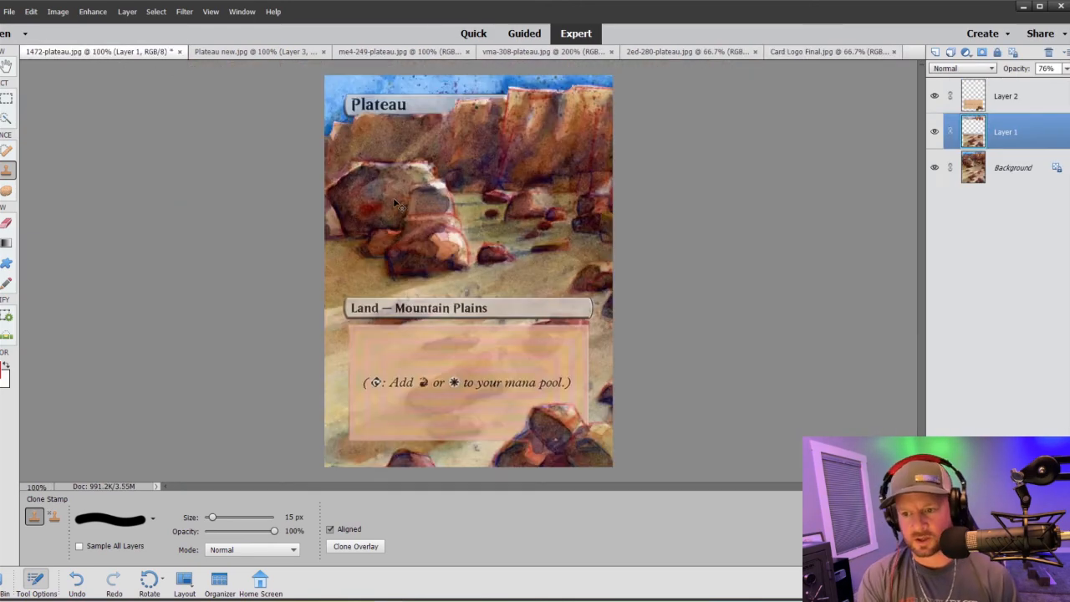
key(ctrl+v)
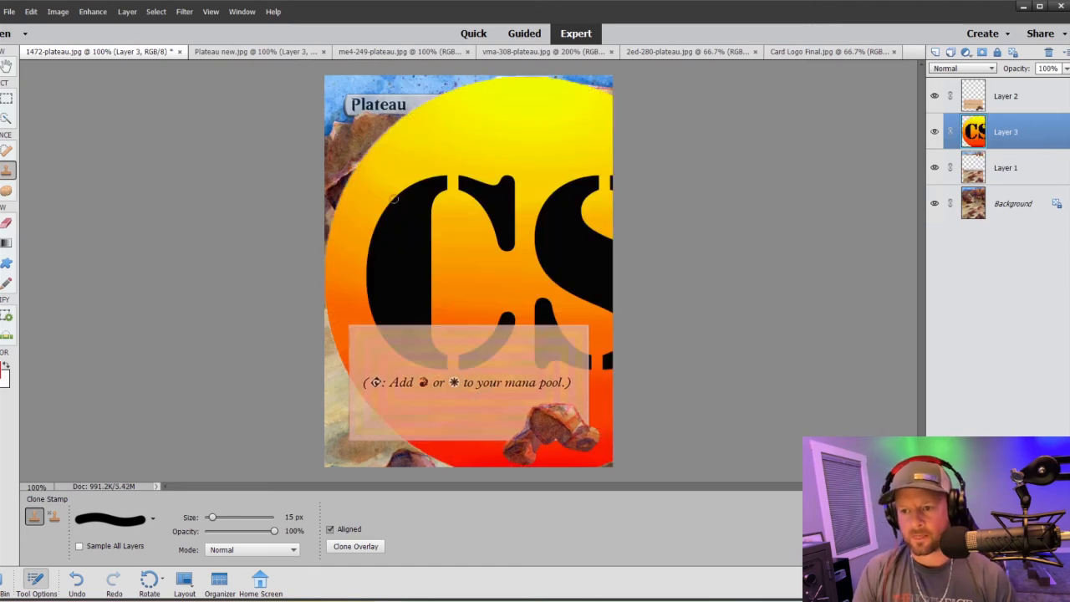
Step: Shrink the pasted CS logo to a tiny badge and place it beside the small rocks in the right middle ground
key(v)
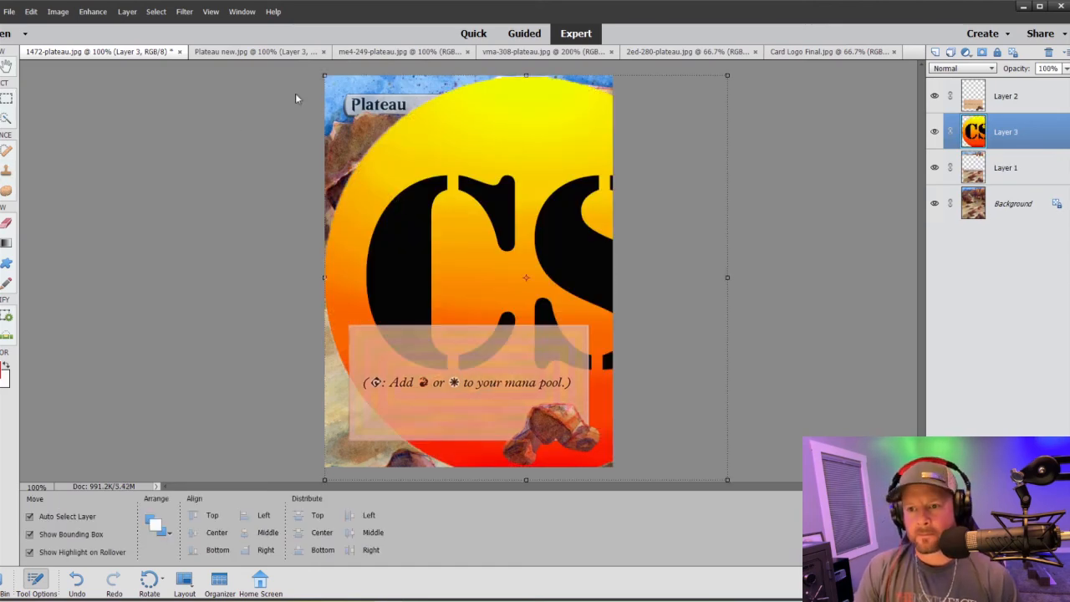
drag(325, 76, 523, 270)
drag(585, 310, 518, 260)
drag(472, 225, 588, 207)
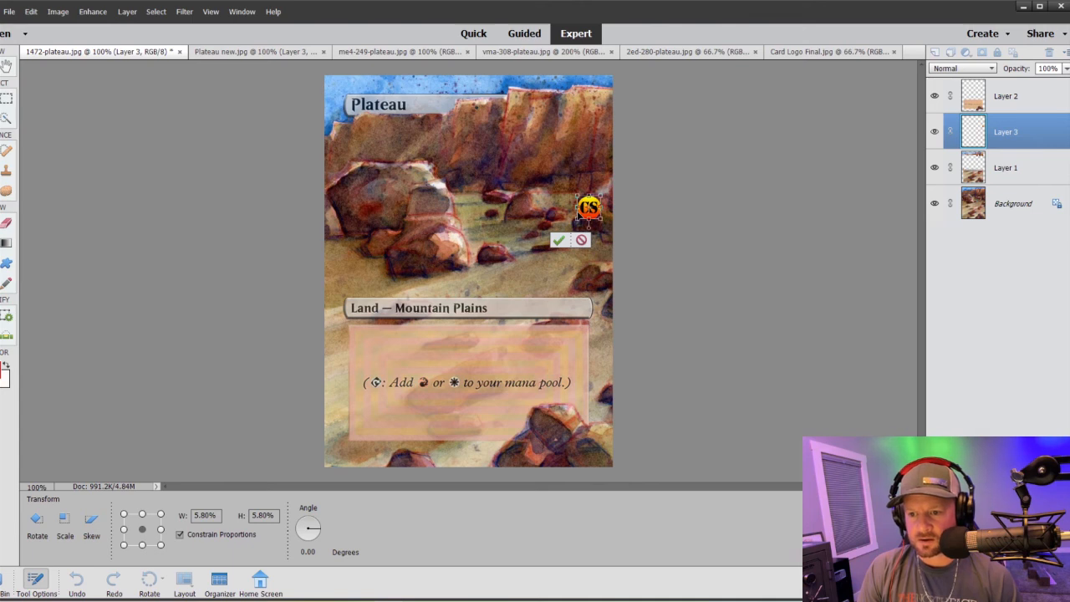
drag(589, 209, 553, 216)
click(516, 242)
click(562, 239)
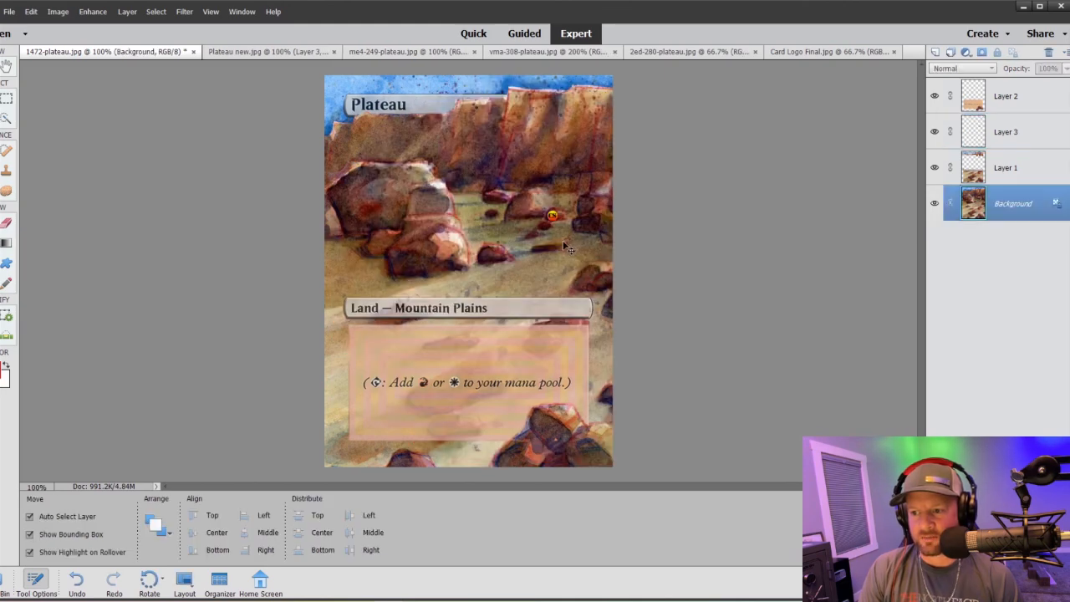
drag(551, 215, 551, 217)
click(1055, 204)
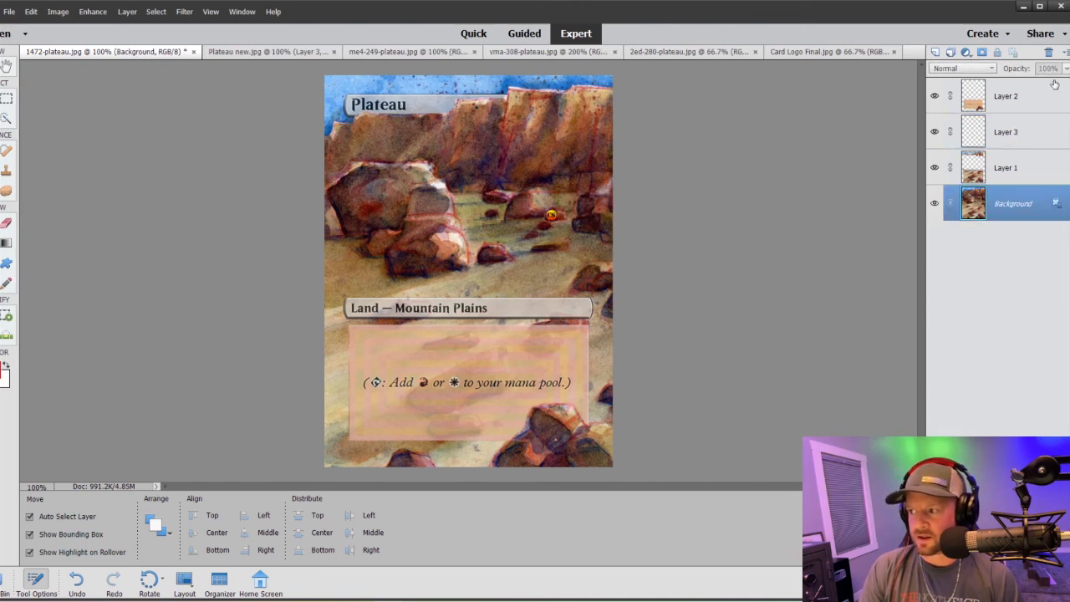
Step: Set the opacity of the CS logo on Layer 3 to 57%
click(1027, 122)
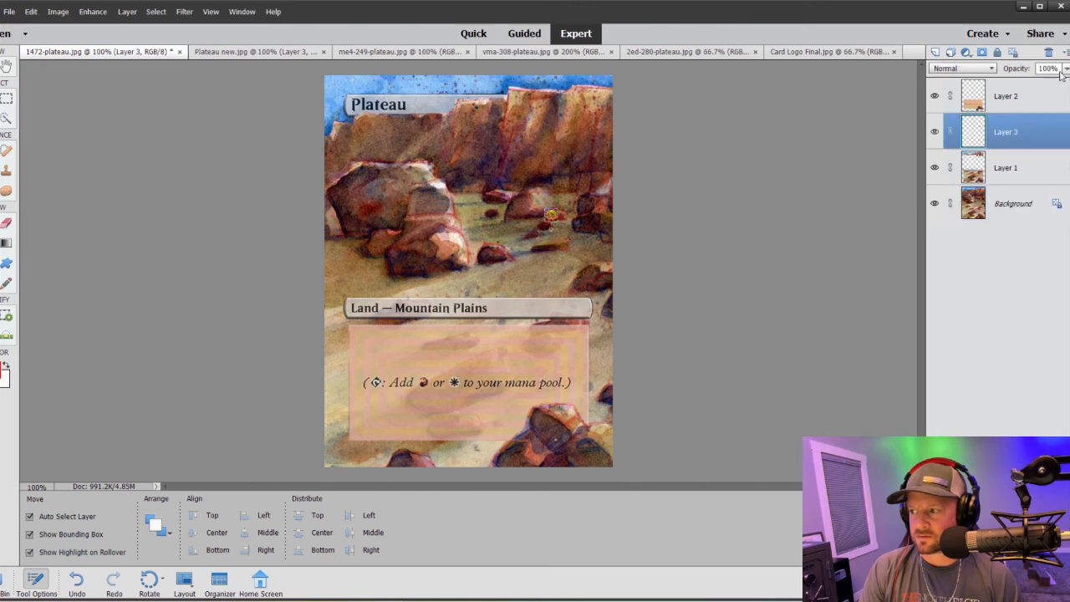
click(1066, 69)
click(1028, 82)
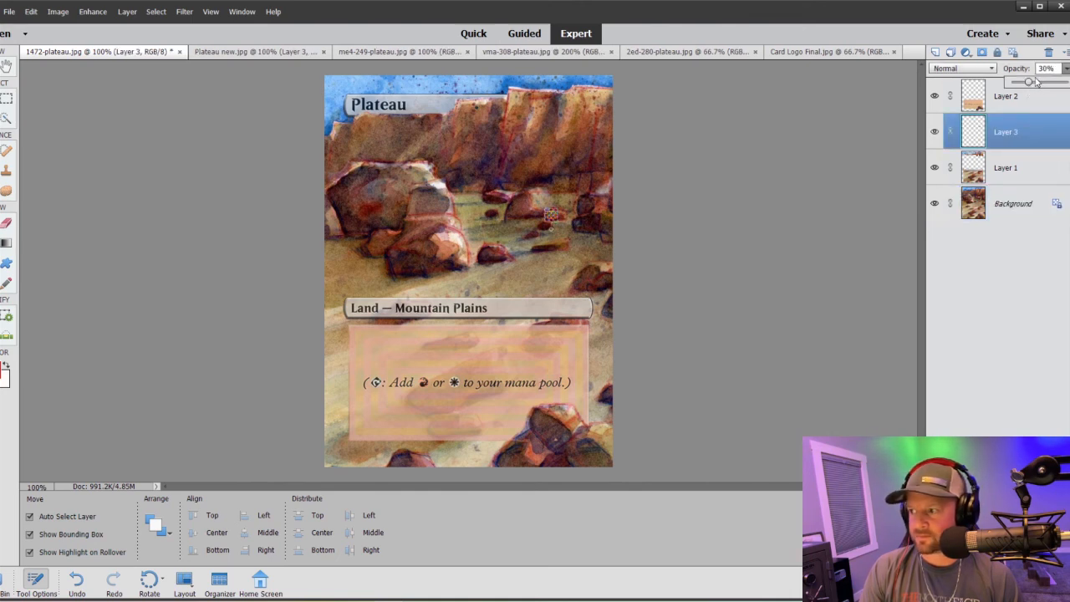
drag(1036, 81, 1040, 85)
click(673, 225)
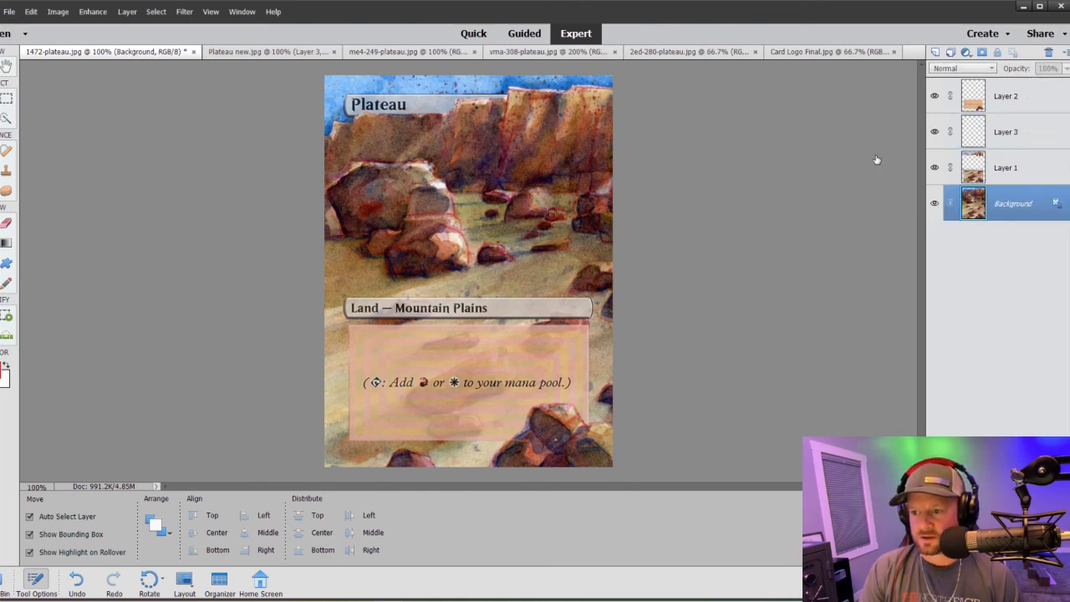
click(1003, 101)
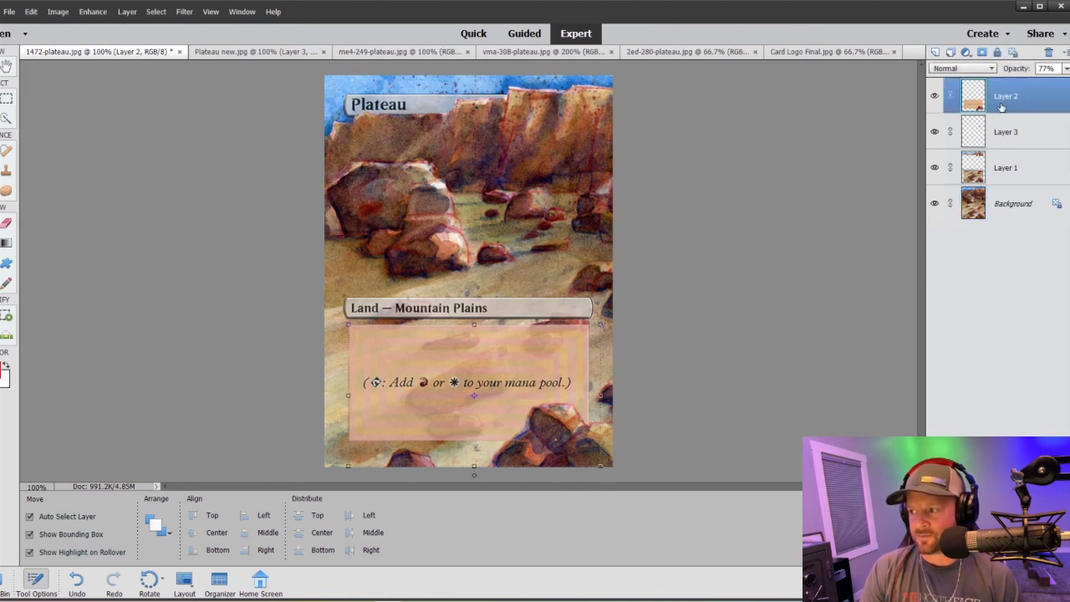
click(1003, 134)
click(1065, 69)
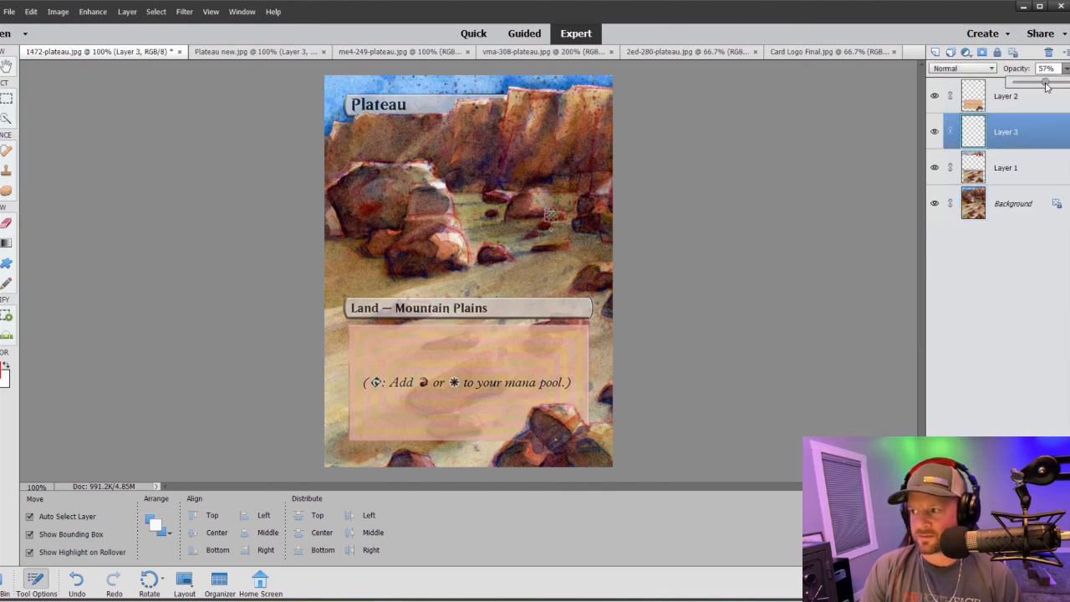
click(730, 236)
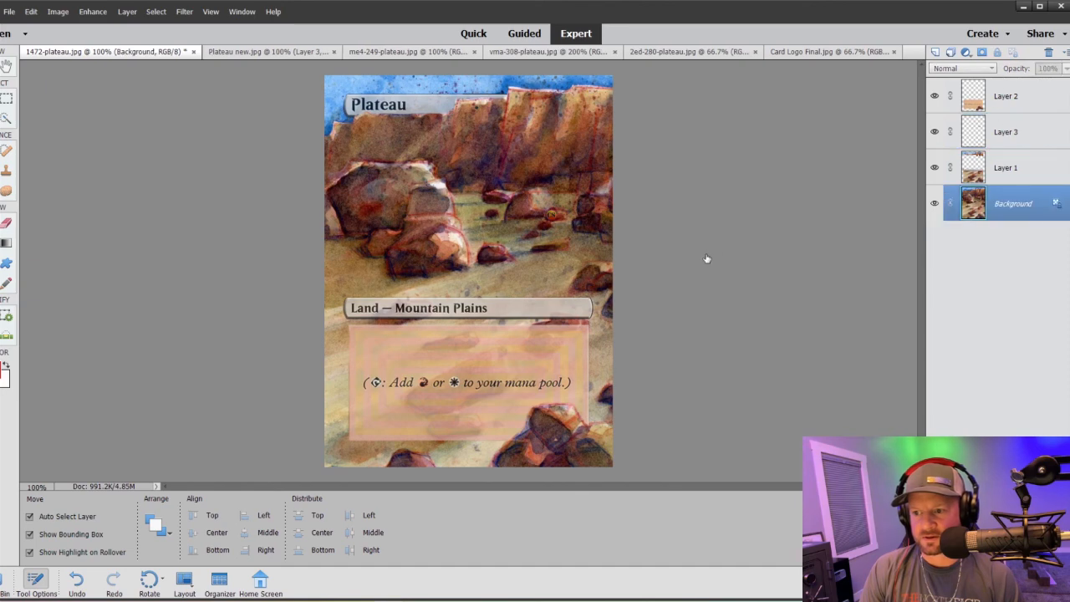
Step: Move the CS logo onto the open ground between the large boulders and the smaller rocks in the middle ground
key(ctrl+minus)
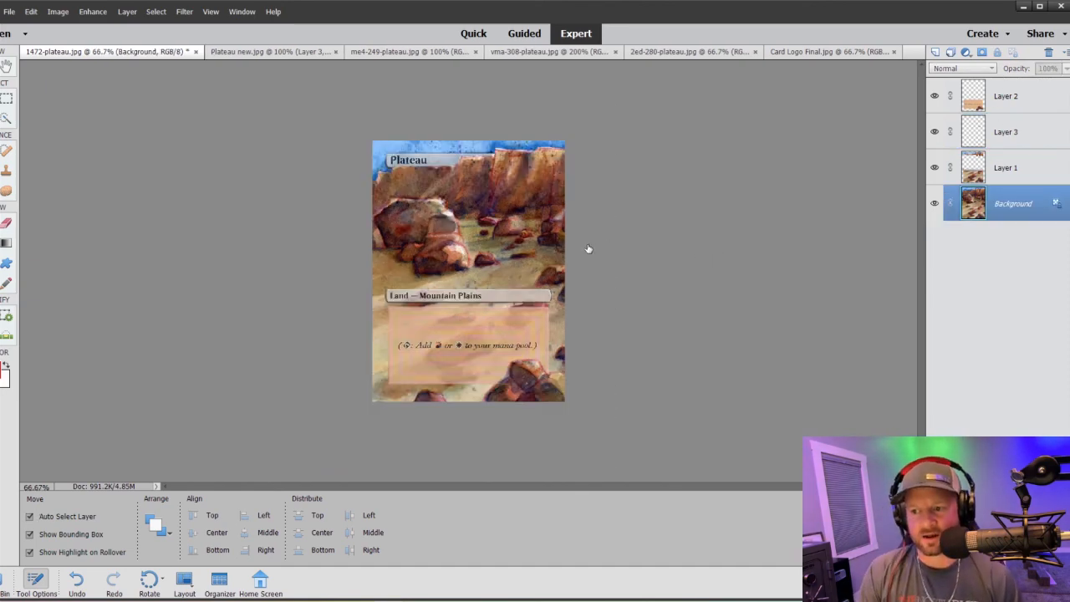
click(527, 240)
drag(527, 241, 487, 238)
click(545, 305)
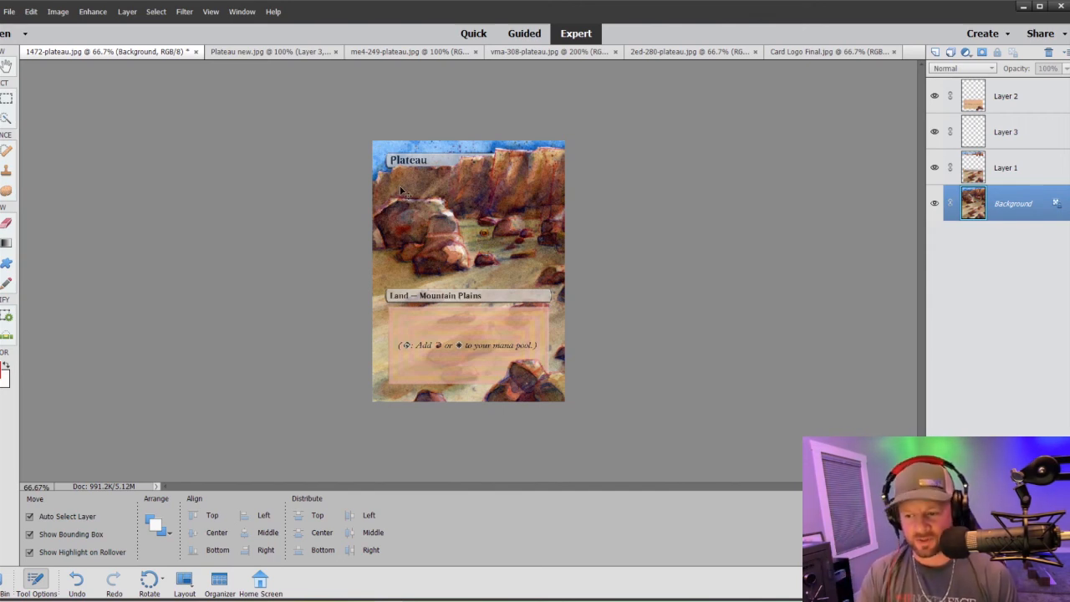
Step: Examine the type bar and text box of the 1472-plateau card up close and compare the card with Plateau new.jpg
key(ctrl+plus)
key(ctrl+plus)
scroll(595, 357, down, 3)
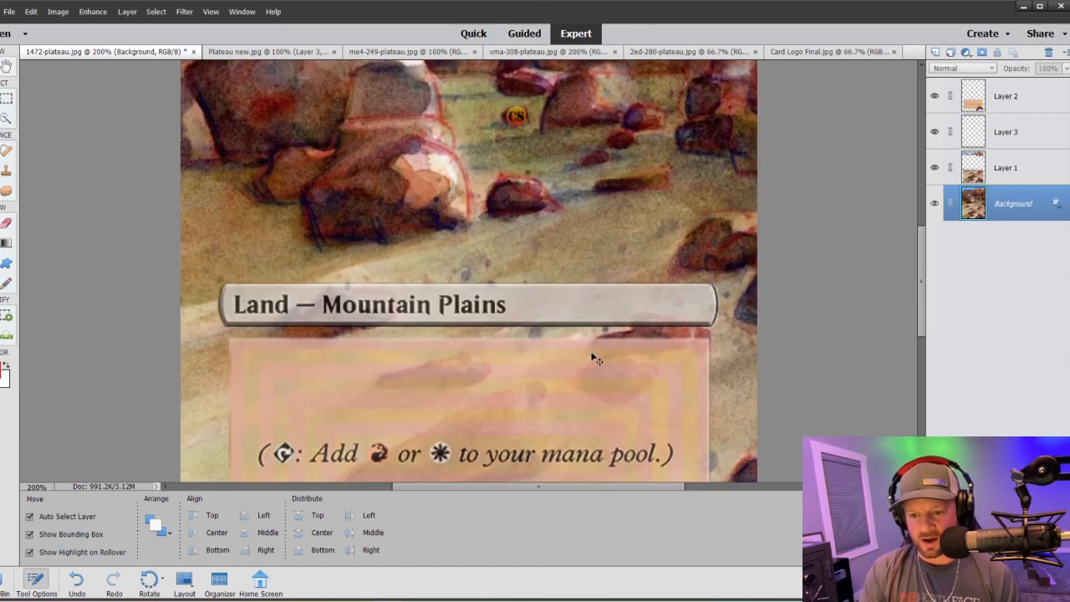
scroll(601, 356, down, 2)
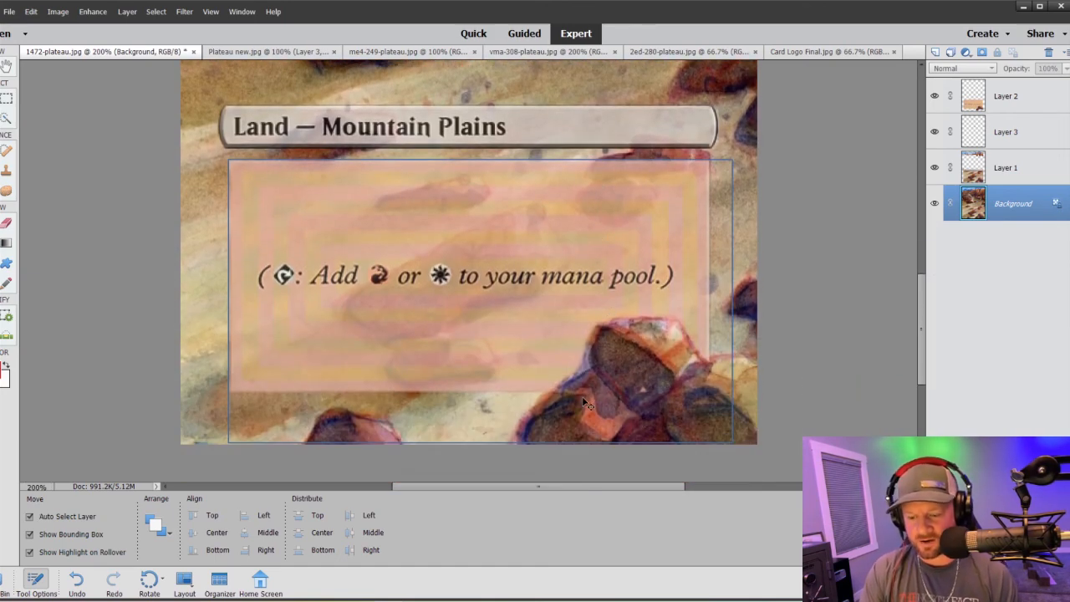
key(ctrl+minus)
key(ctrl+minus)
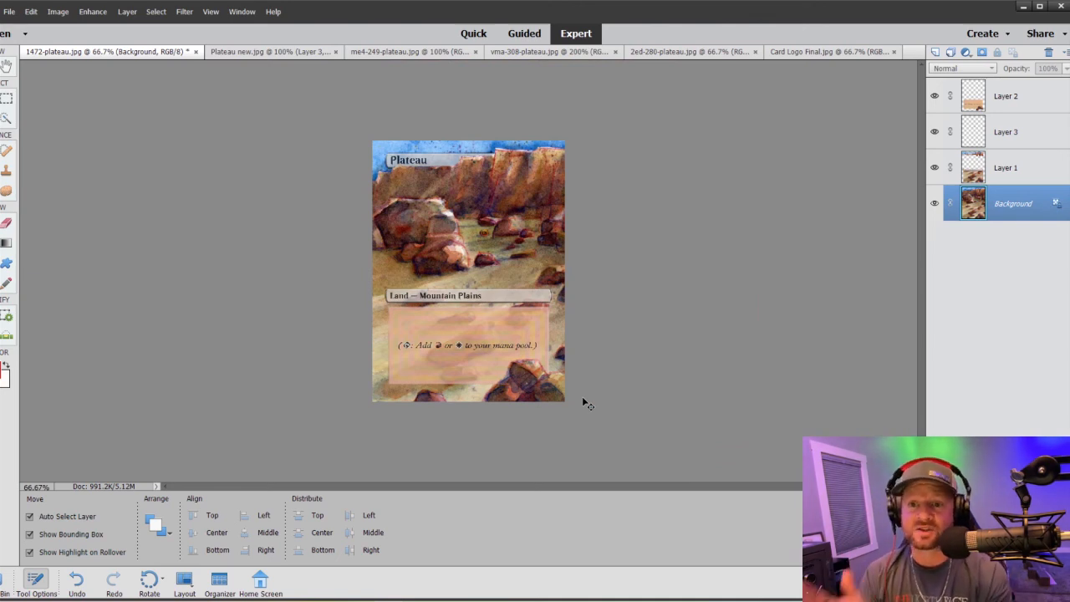
click(248, 53)
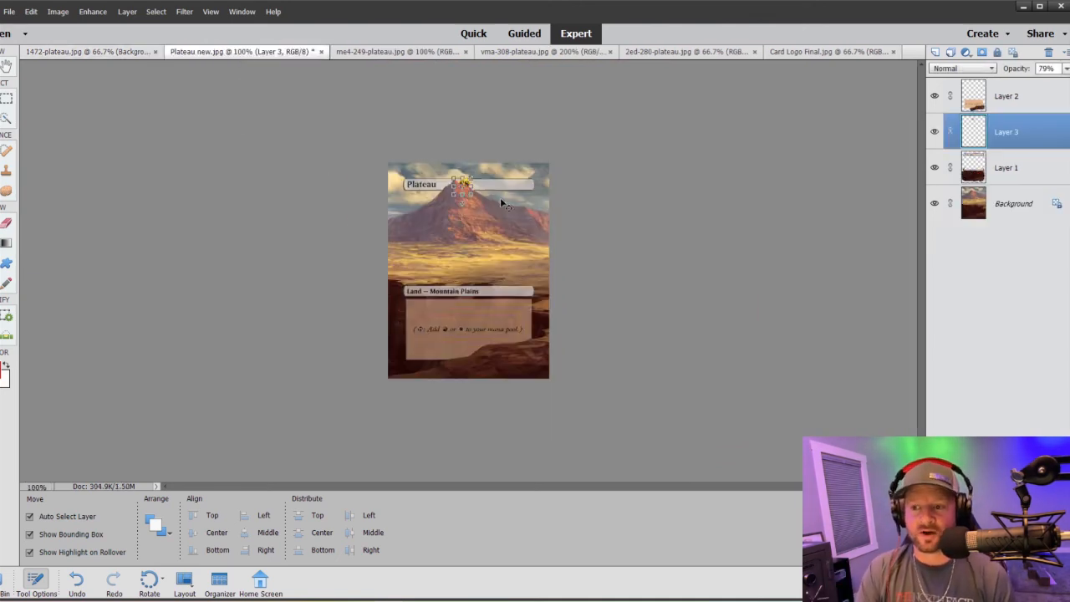
click(323, 242)
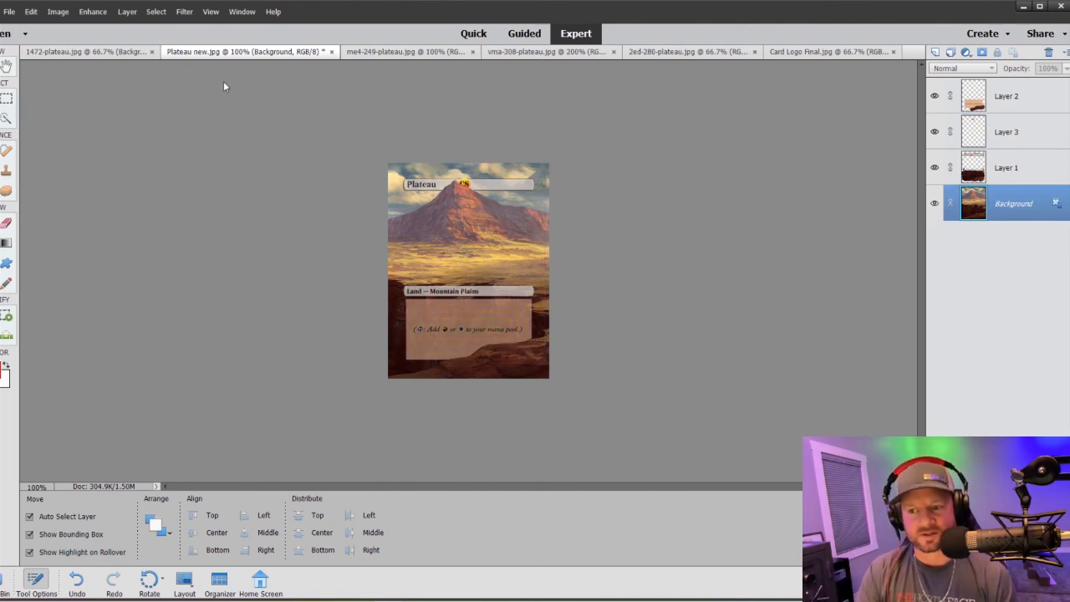
click(94, 52)
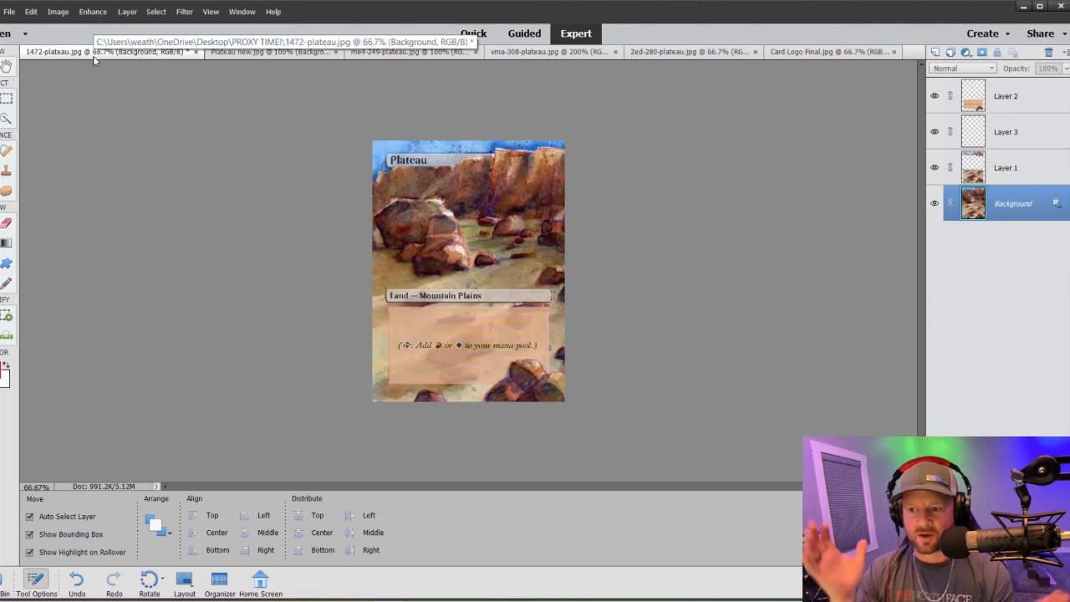